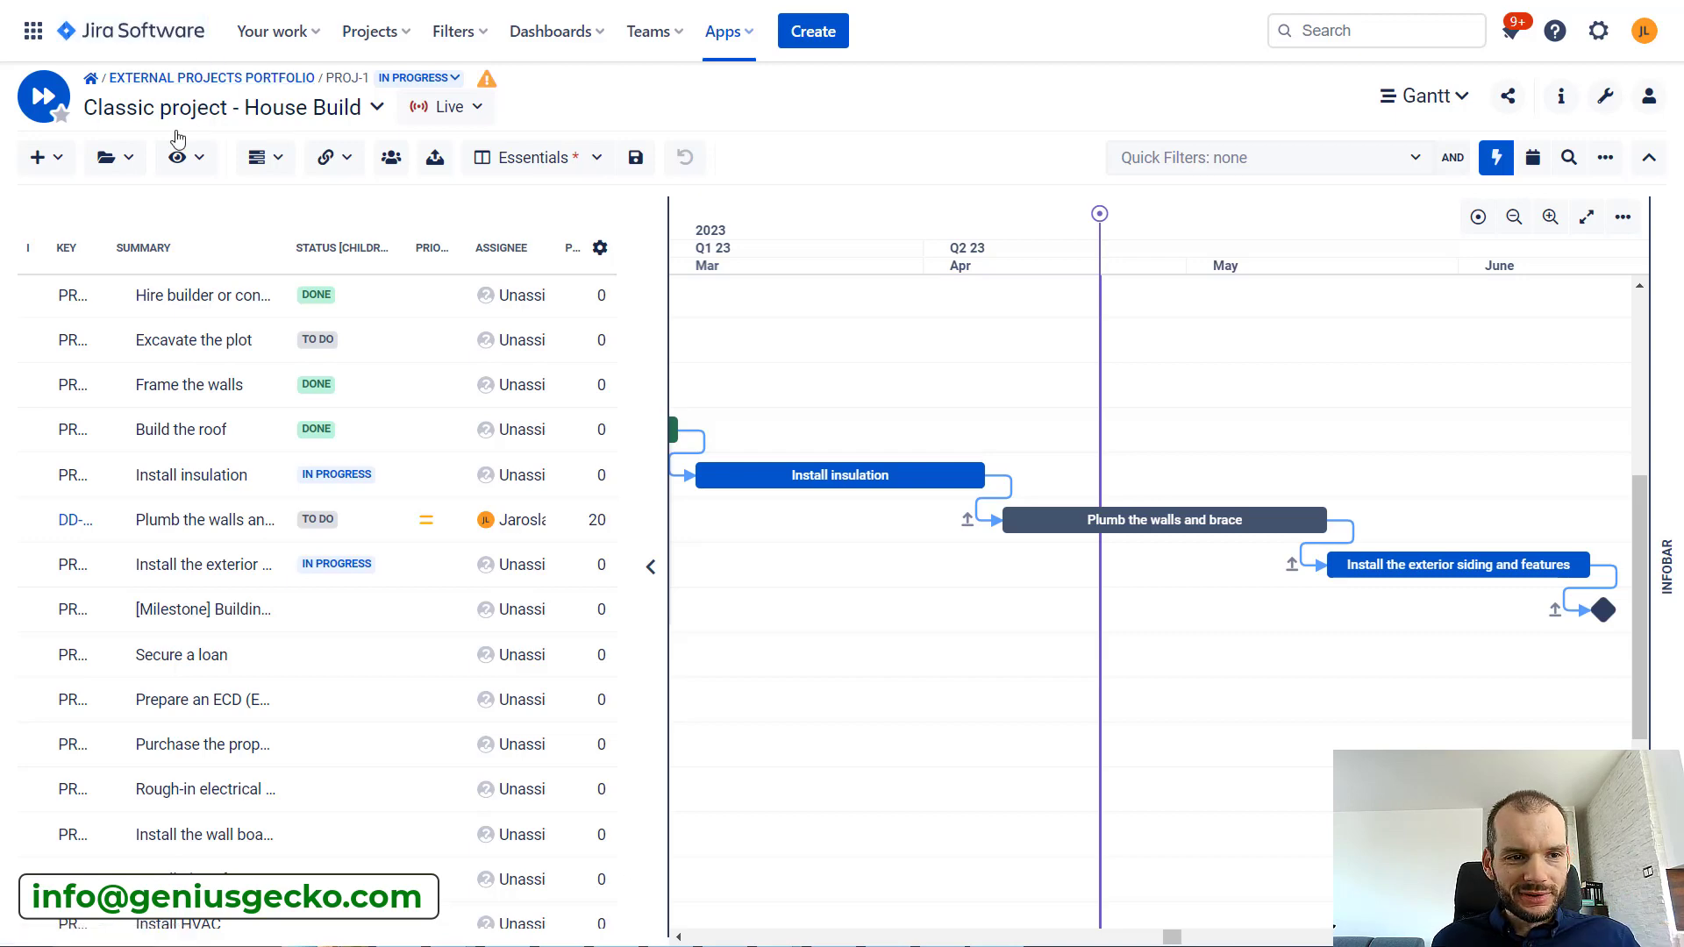
# Turn on the Overdue highlighting for tasks in the Gantt chart
pyautogui.click(201, 172)
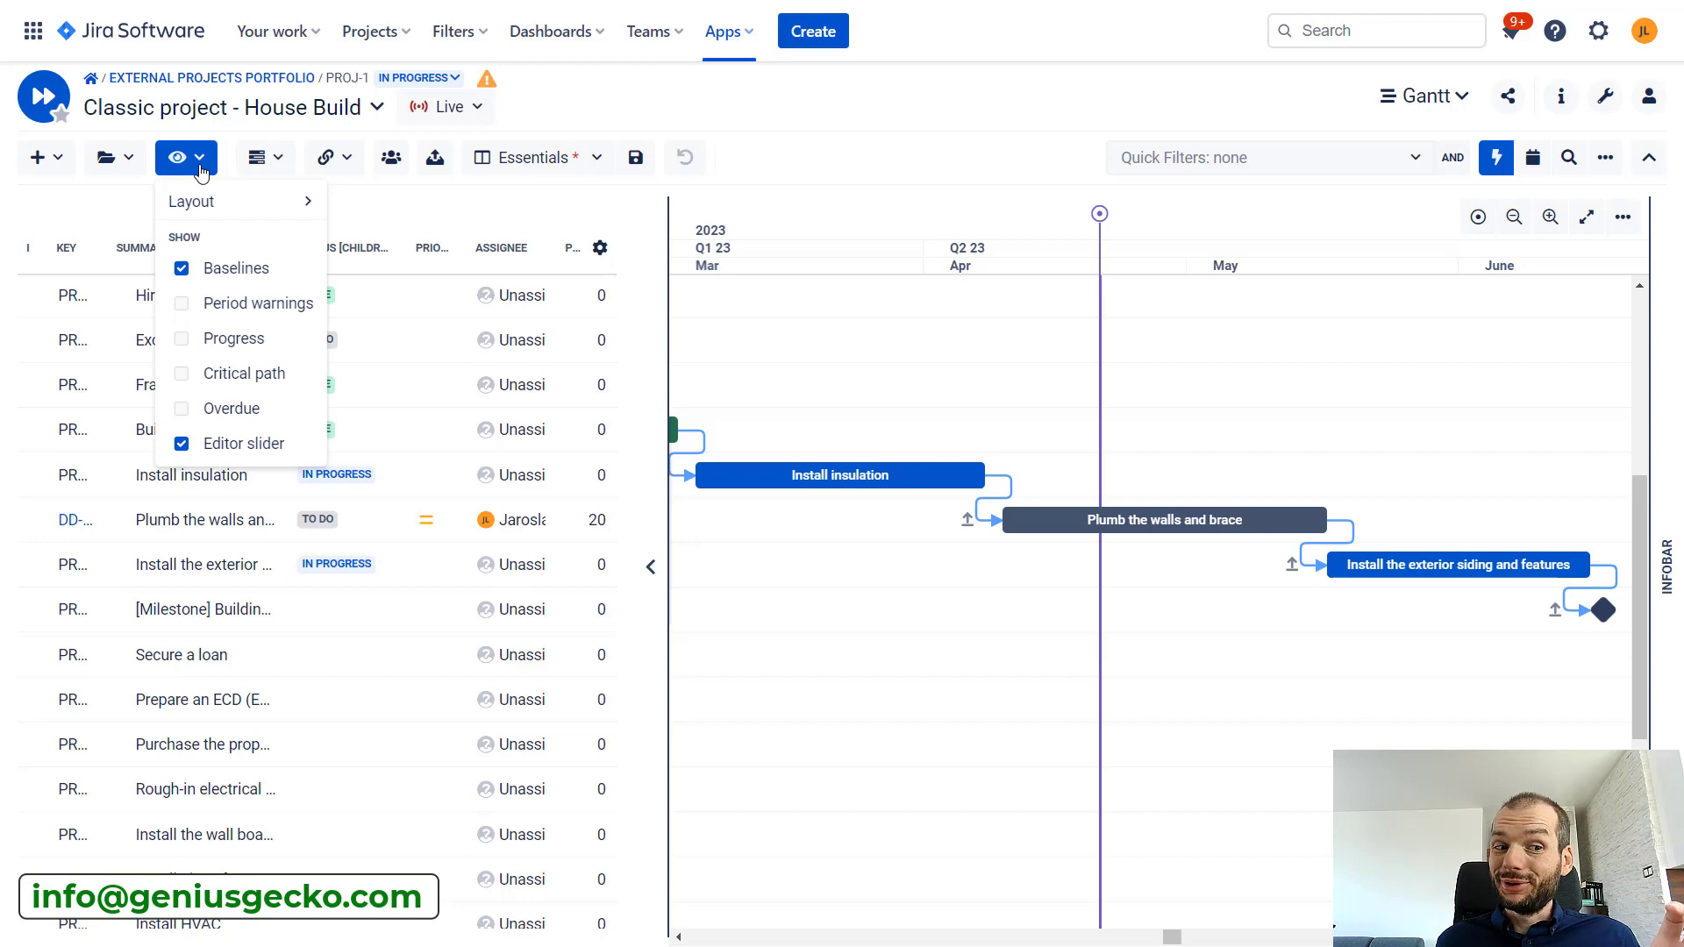
pyautogui.click(219, 410)
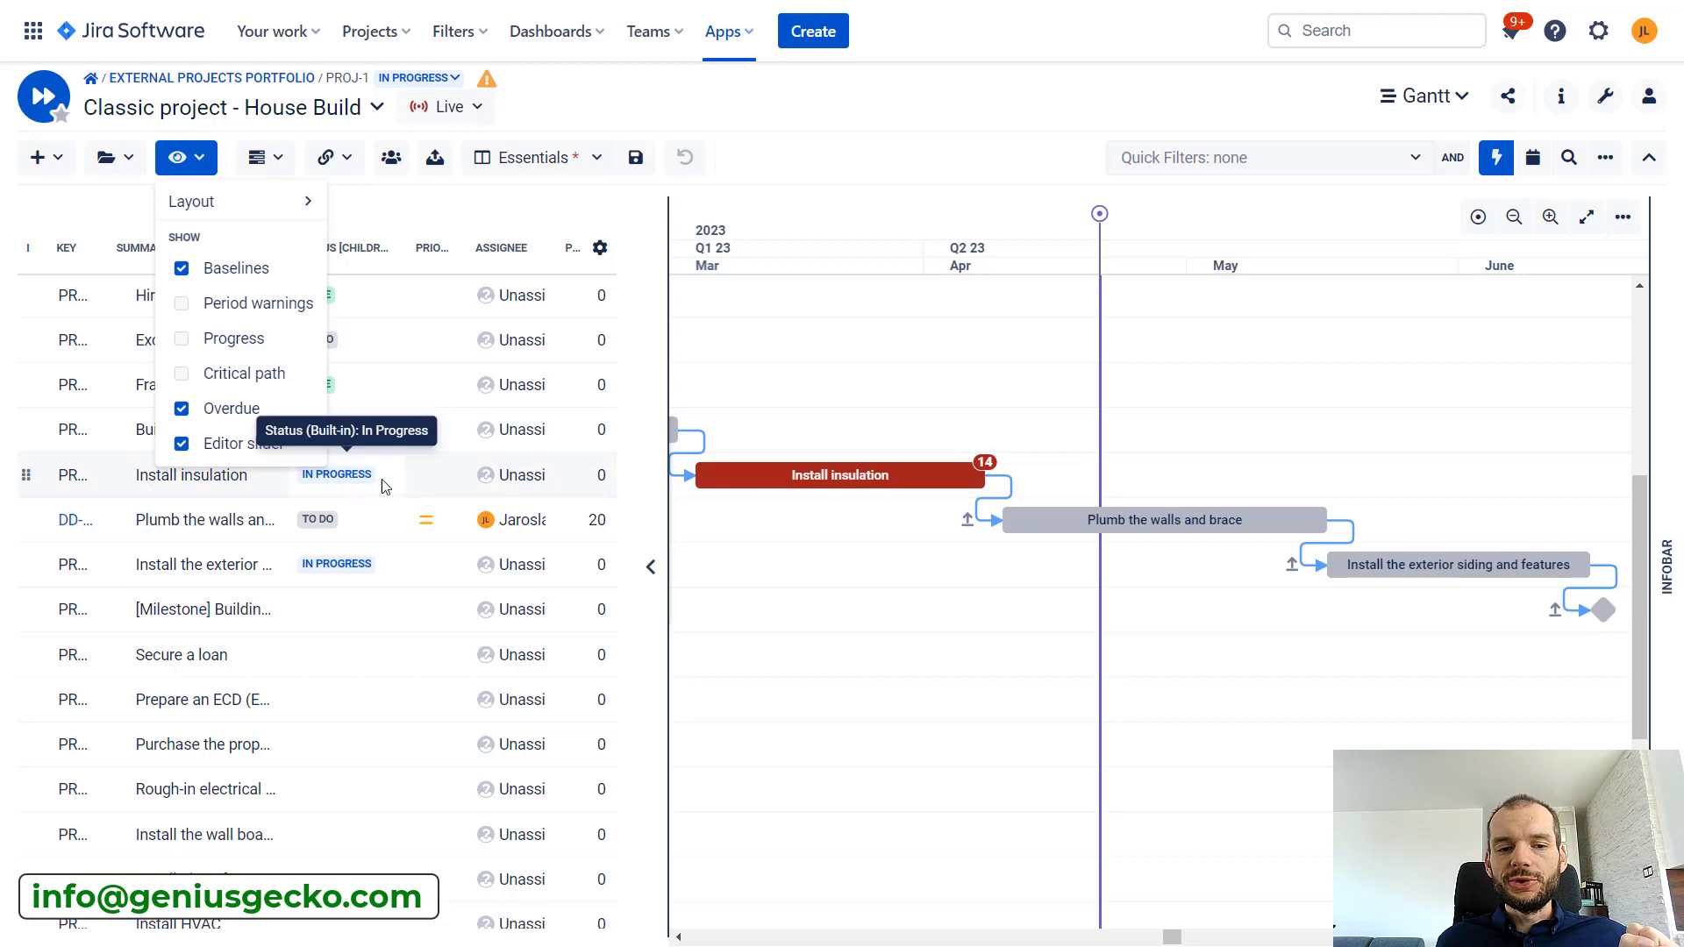
pyautogui.click(182, 157)
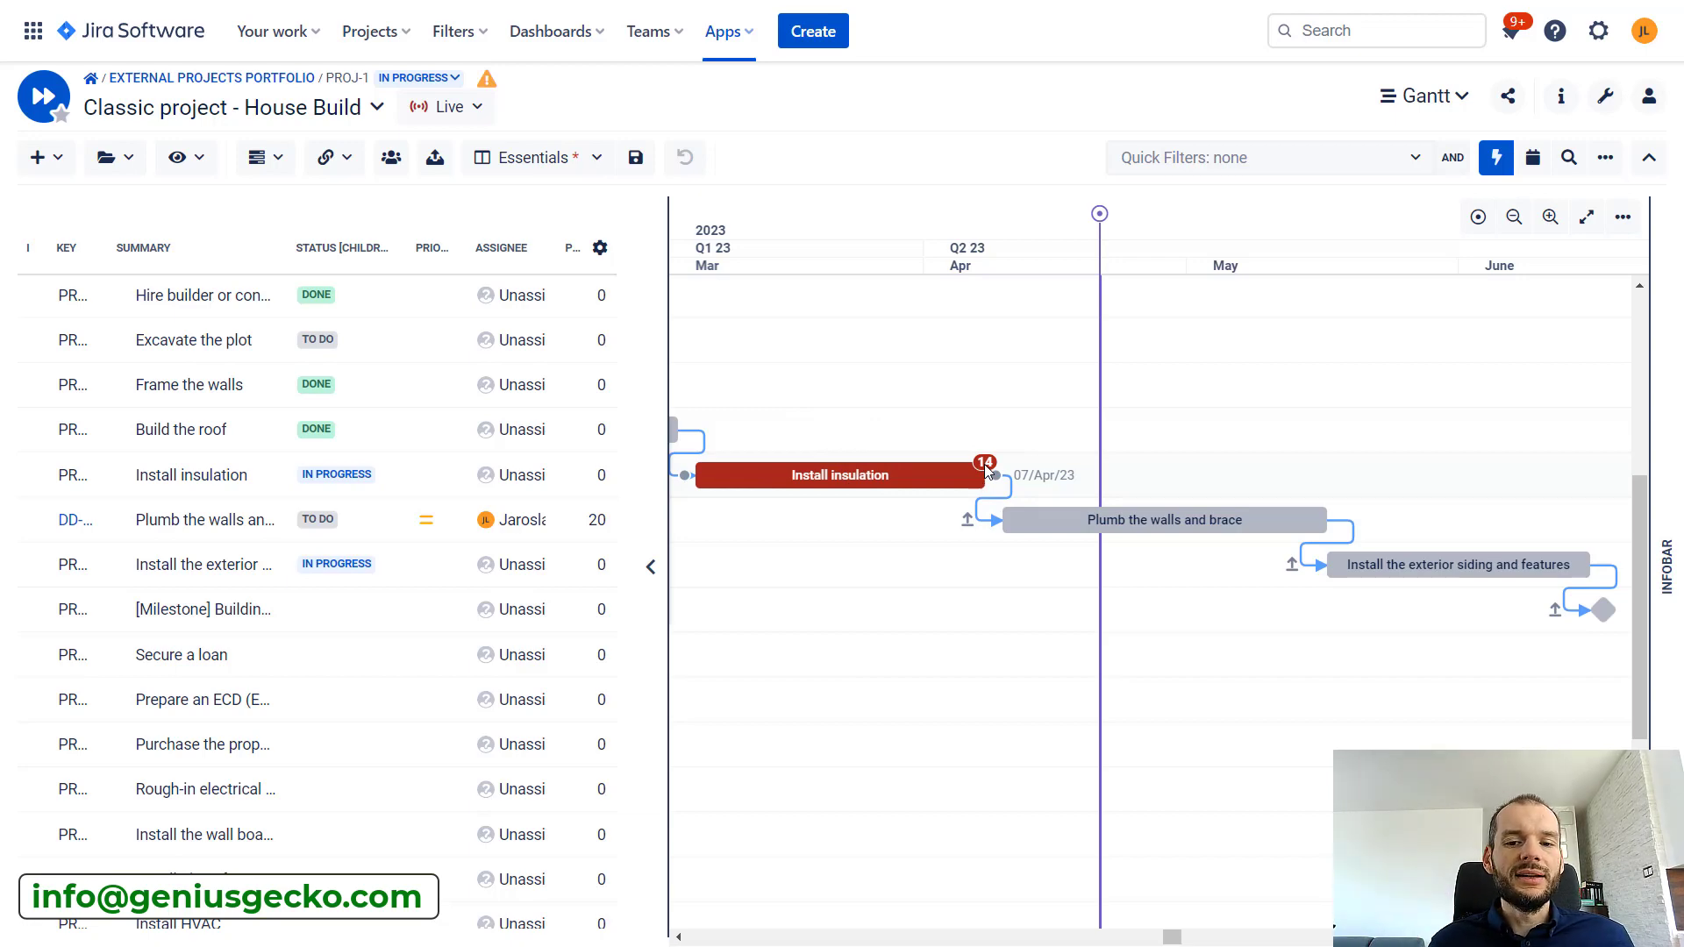
# Set the status of the Install insulation task to Done
pyautogui.click(679, 937)
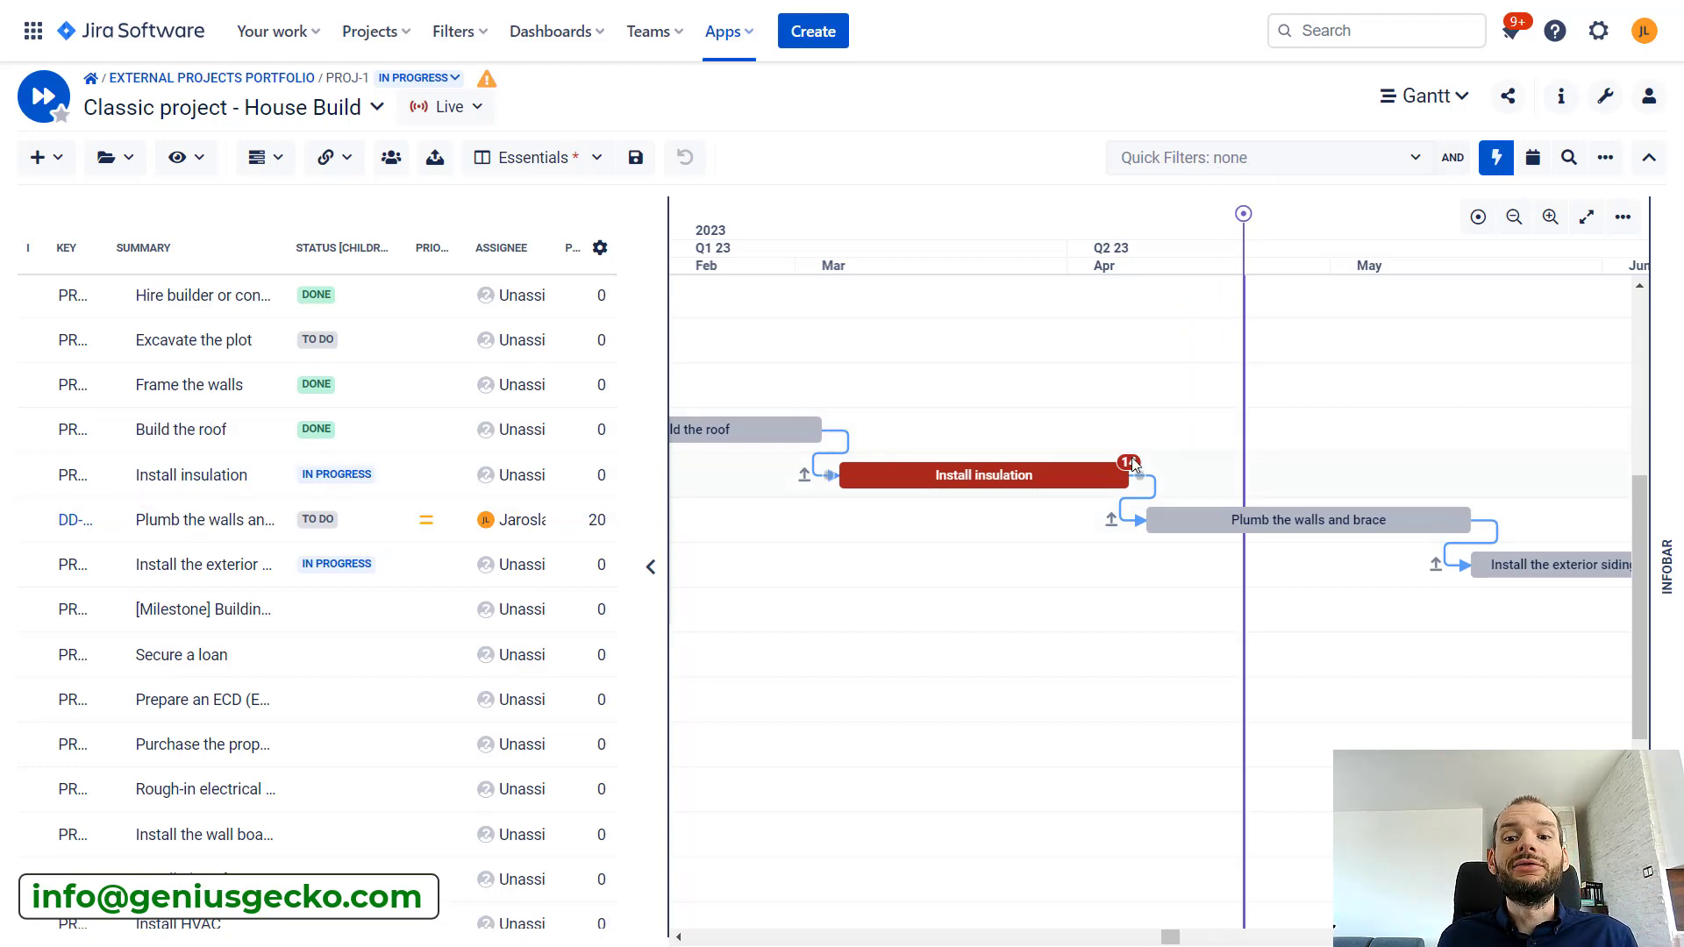
pyautogui.click(397, 474)
pyautogui.click(397, 475)
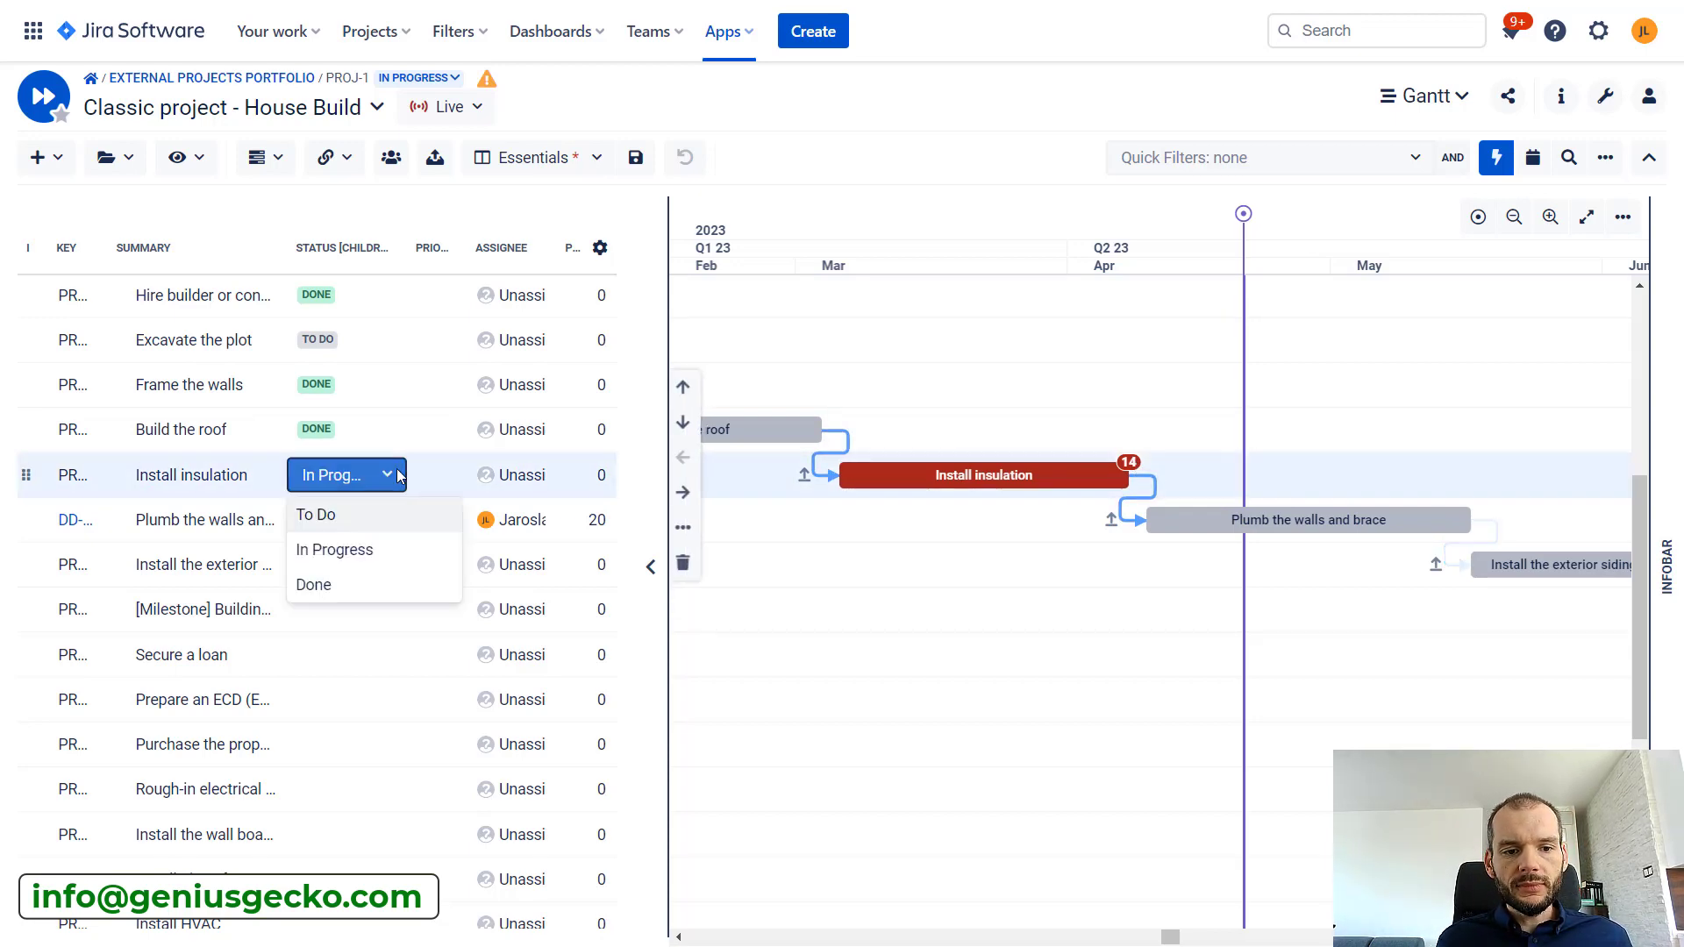
pyautogui.click(364, 583)
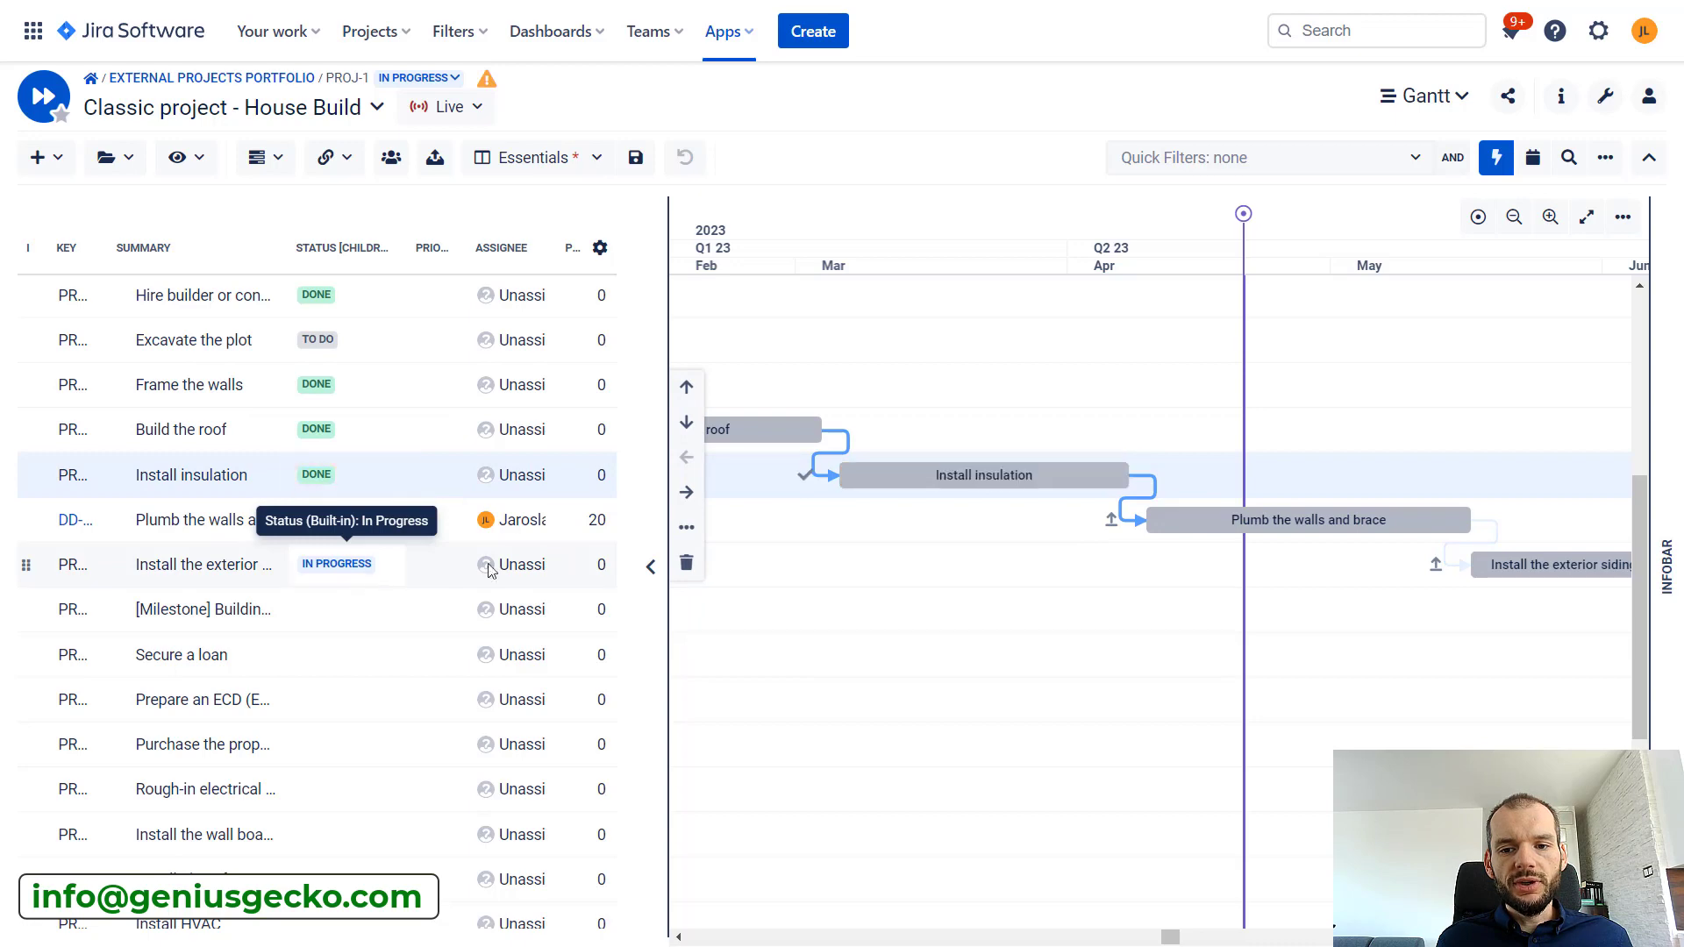
# Change the status of the Install insulation task to To Do
pyautogui.click(363, 477)
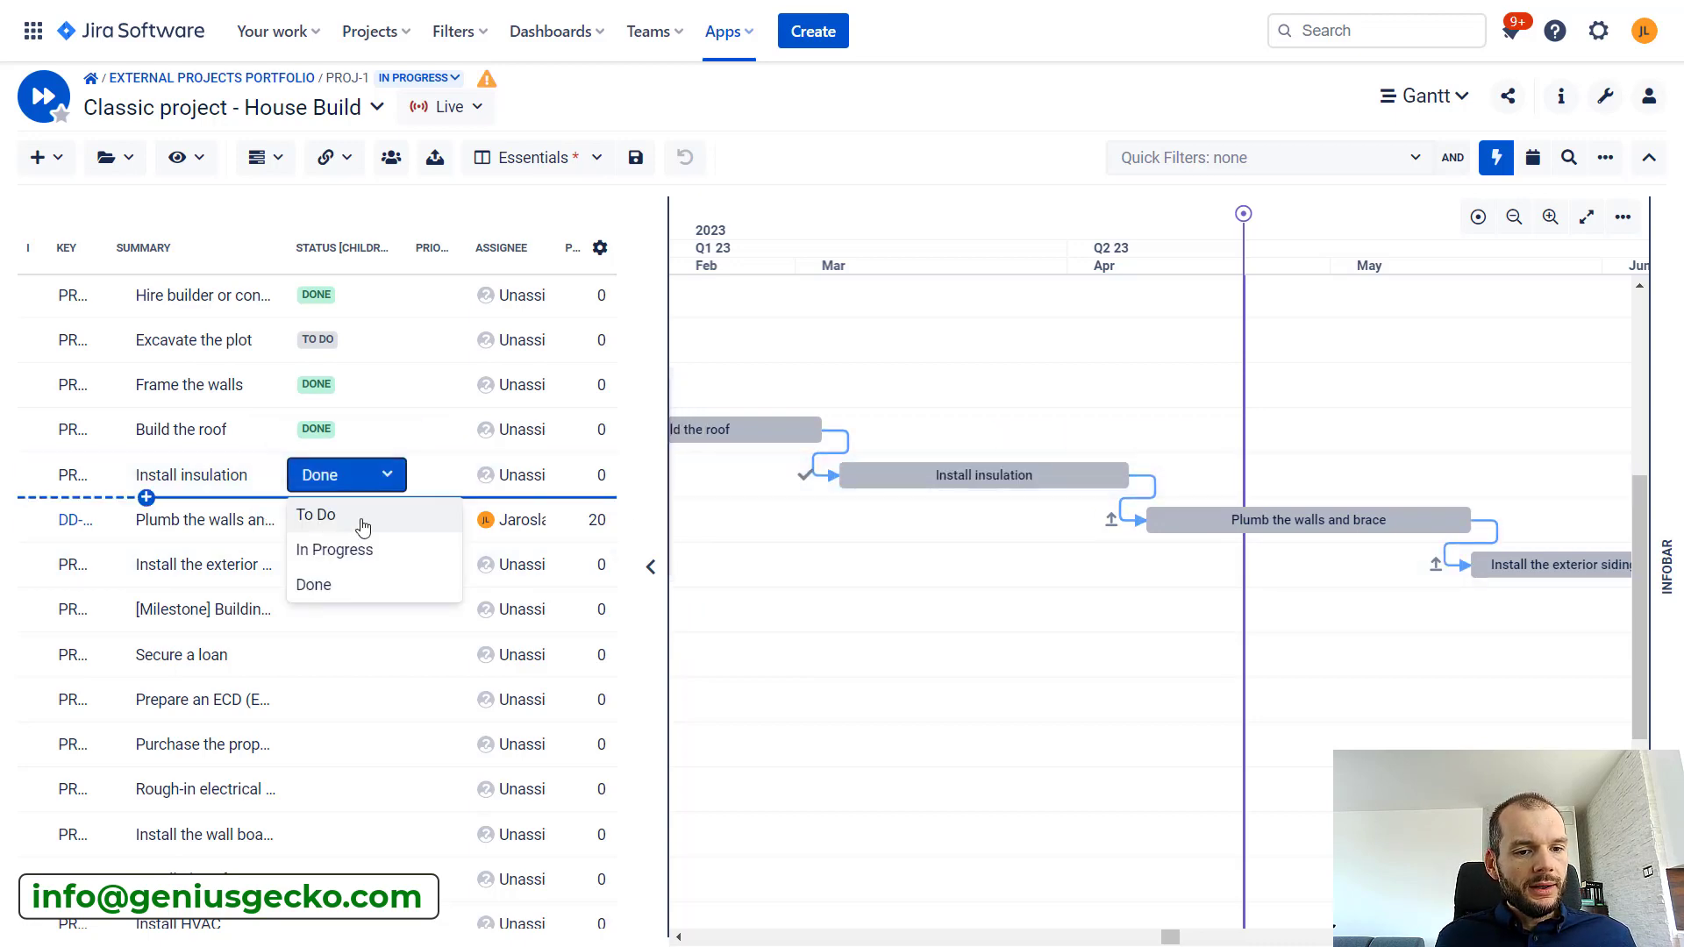
pyautogui.click(361, 523)
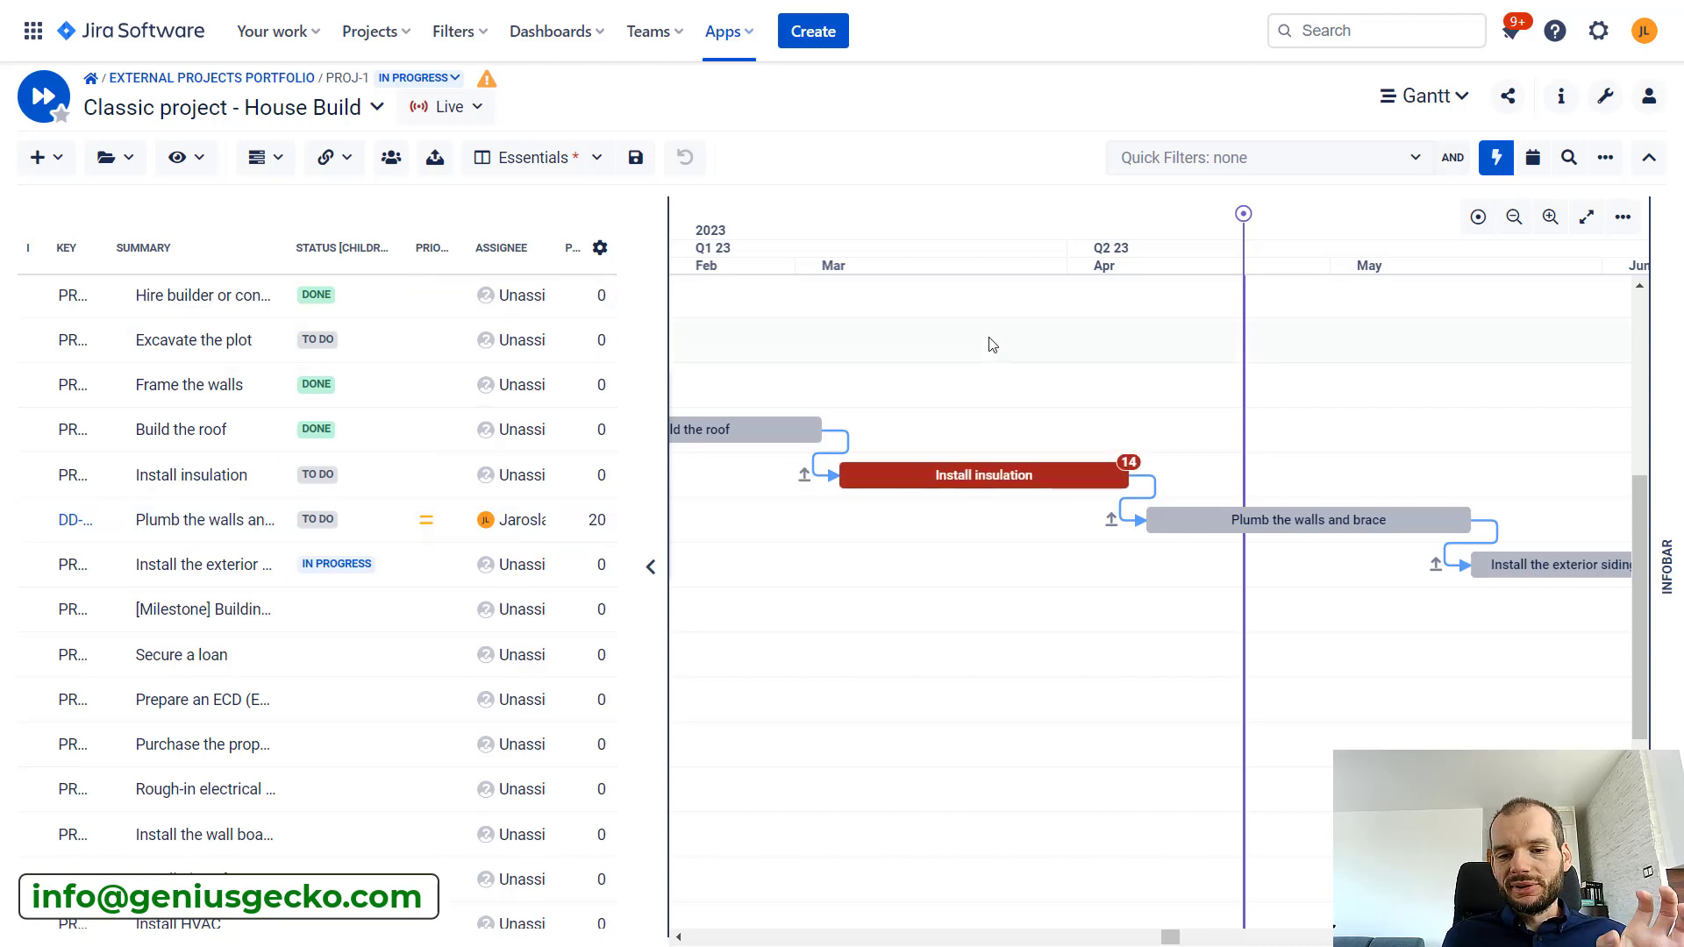
# Examine the overdue task bars along the whole timeline, from Excavate the plot to Install insulation, in the quarterly scale
pyautogui.click(679, 938)
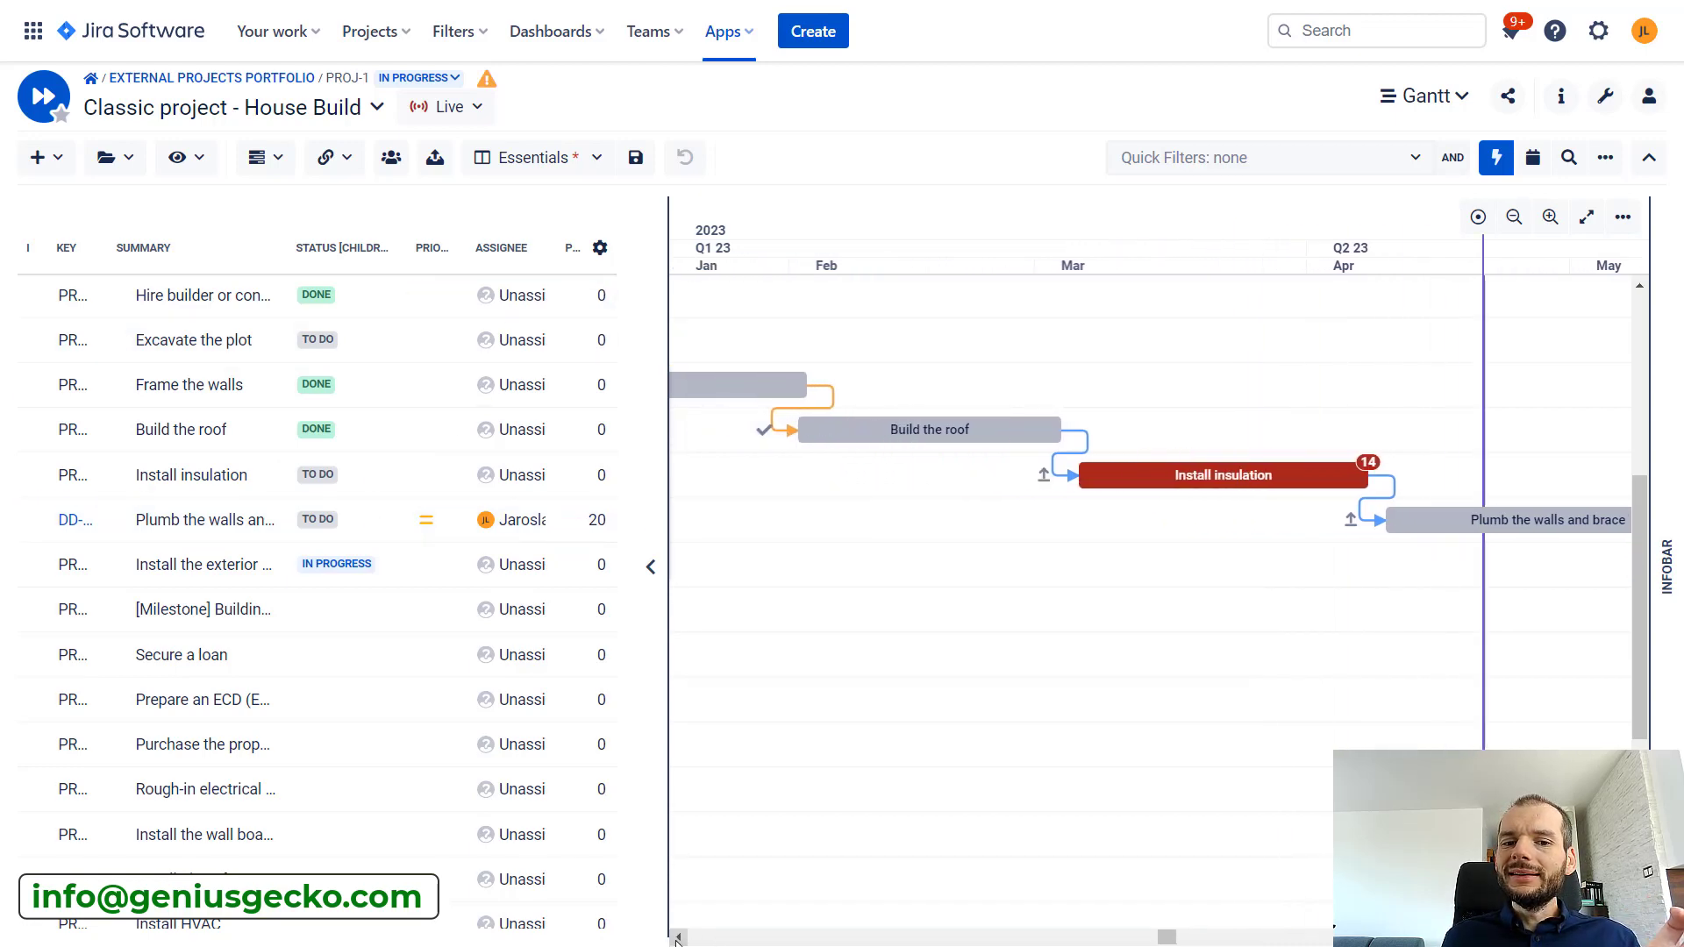
pyautogui.click(678, 940)
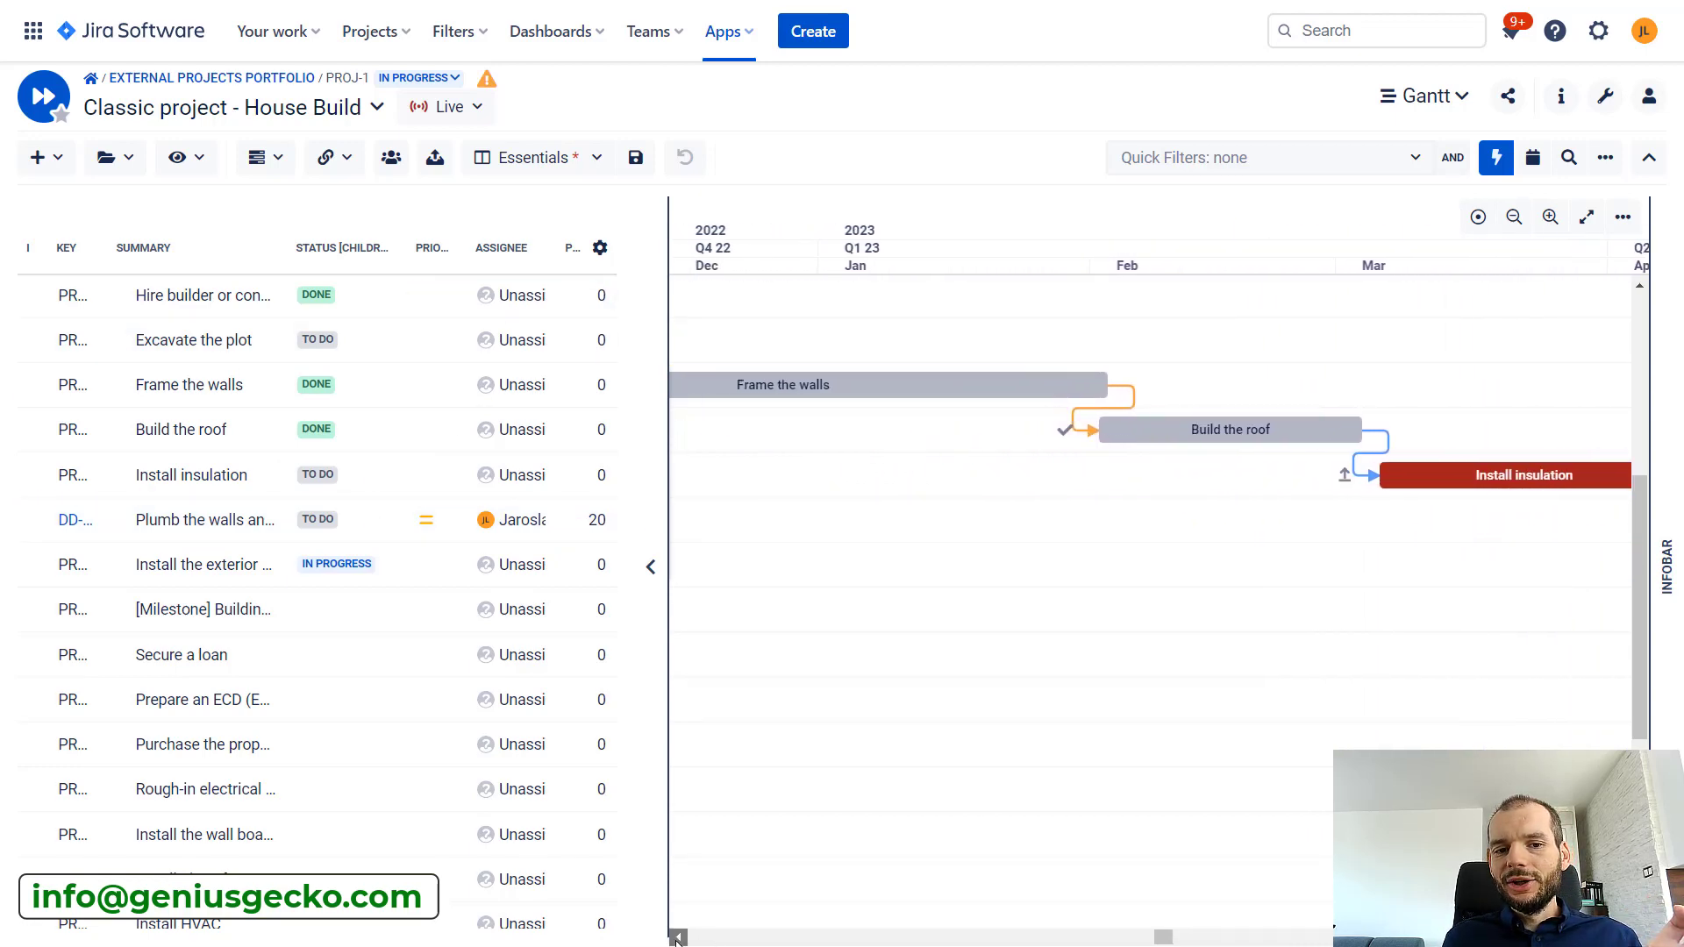
pyautogui.click(678, 940)
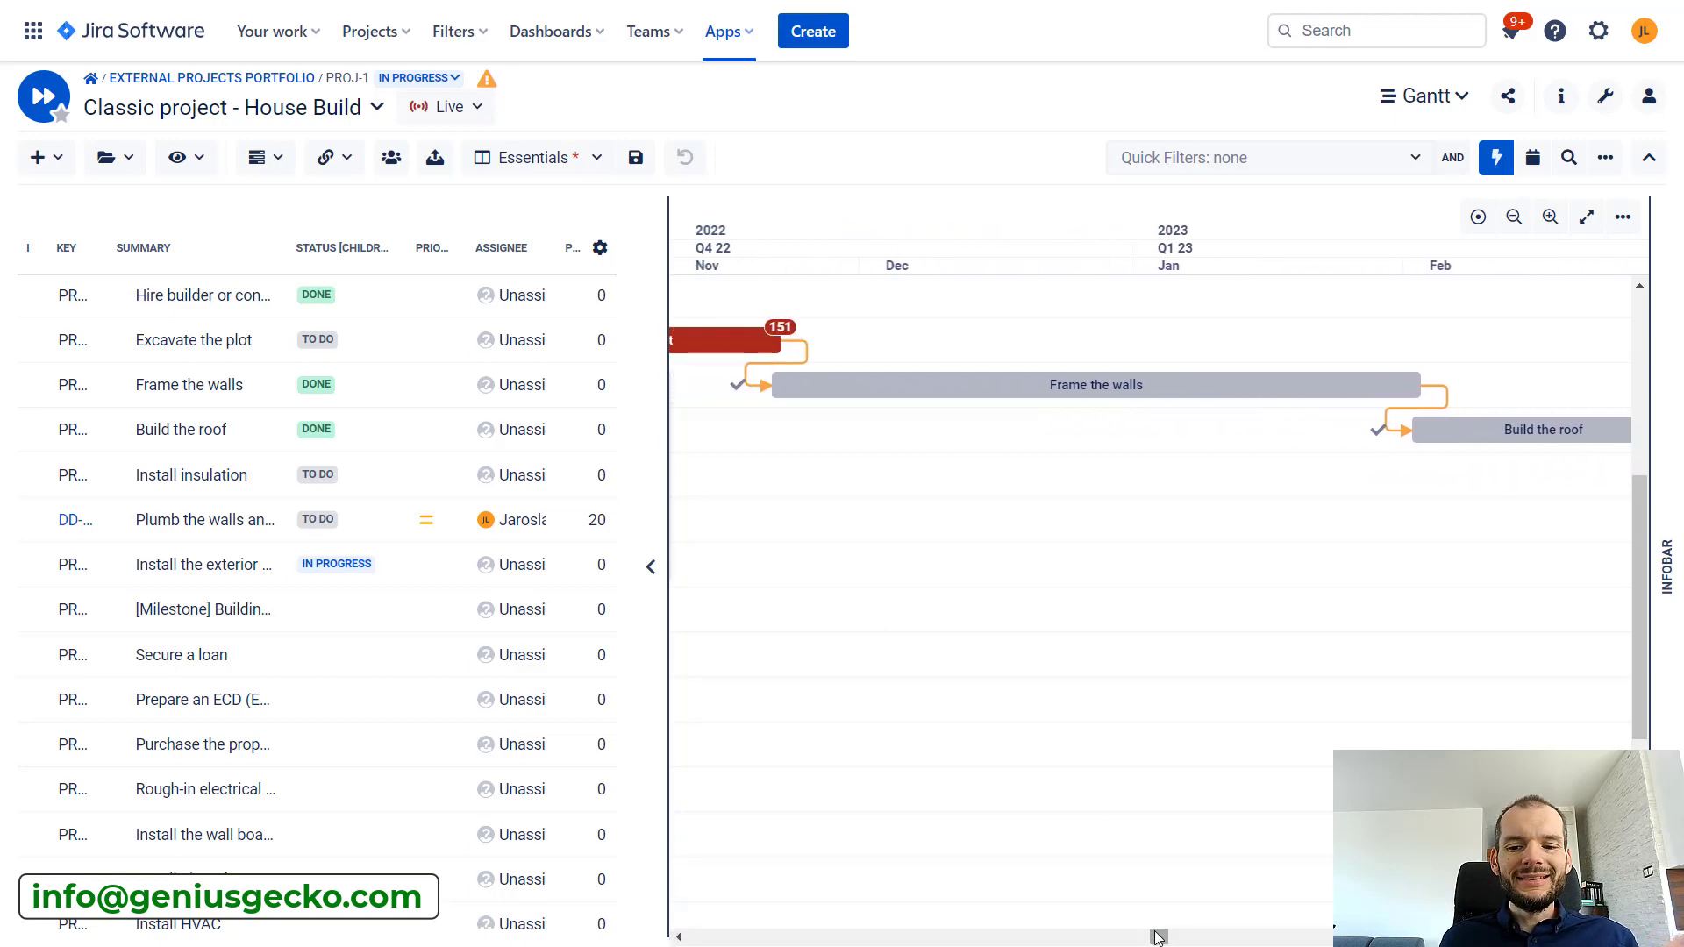
pyautogui.moveTo(1157, 937); pyautogui.dragTo(1168, 944)
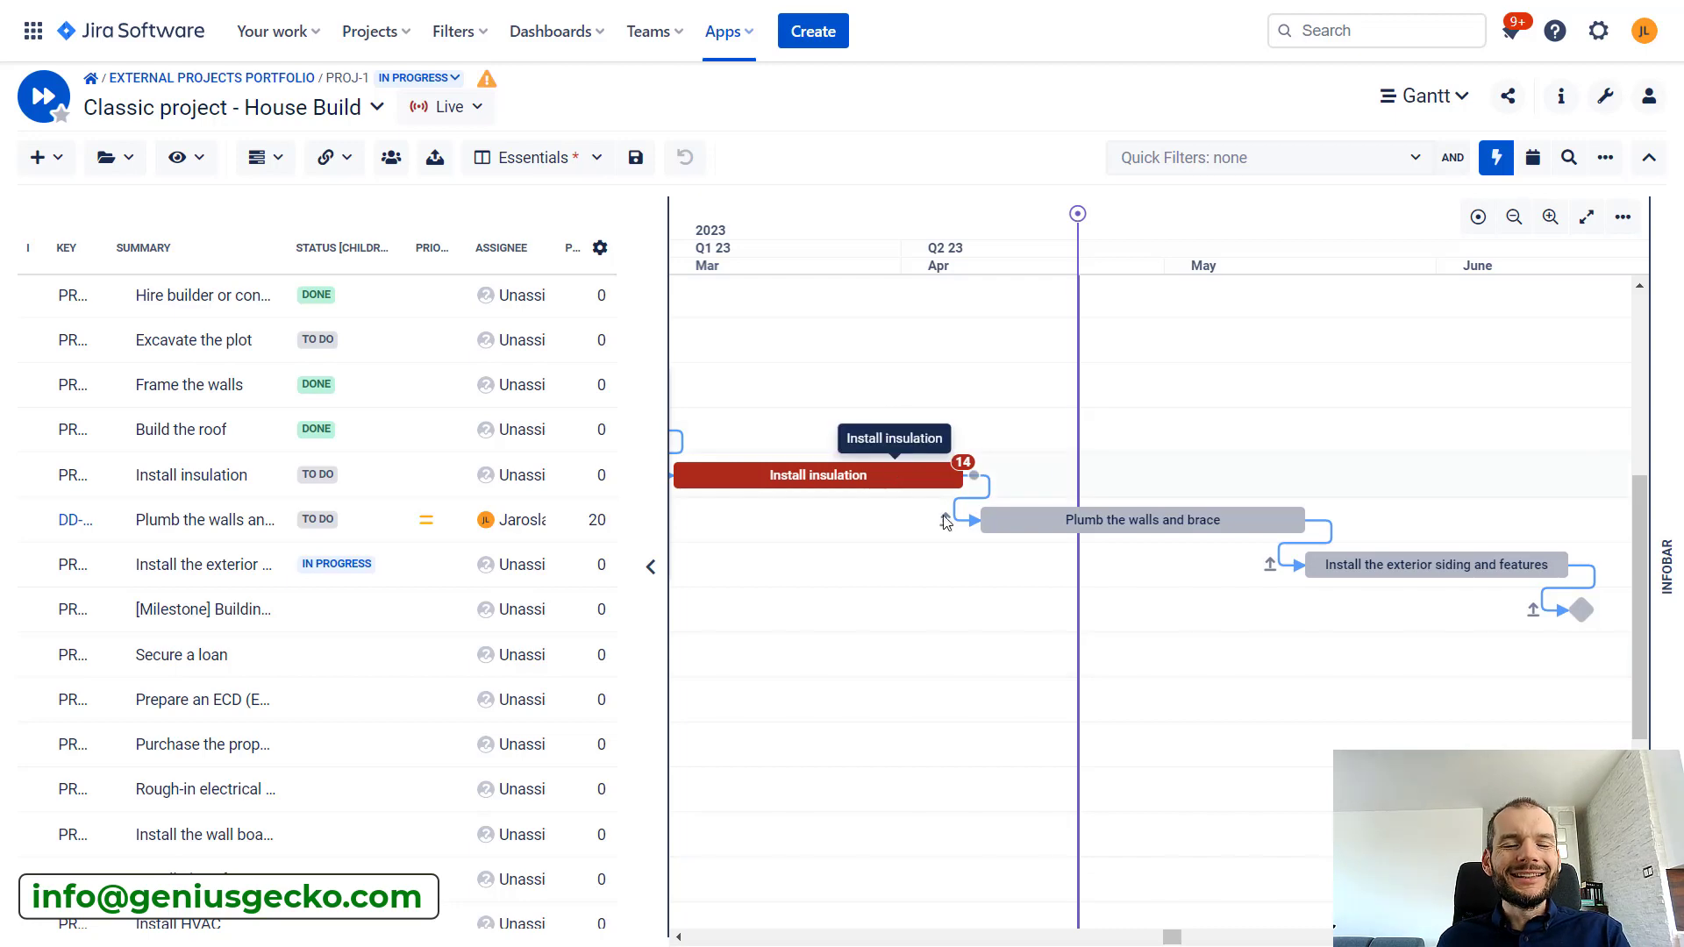
pyautogui.moveTo(1178, 937); pyautogui.dragTo(1175, 936)
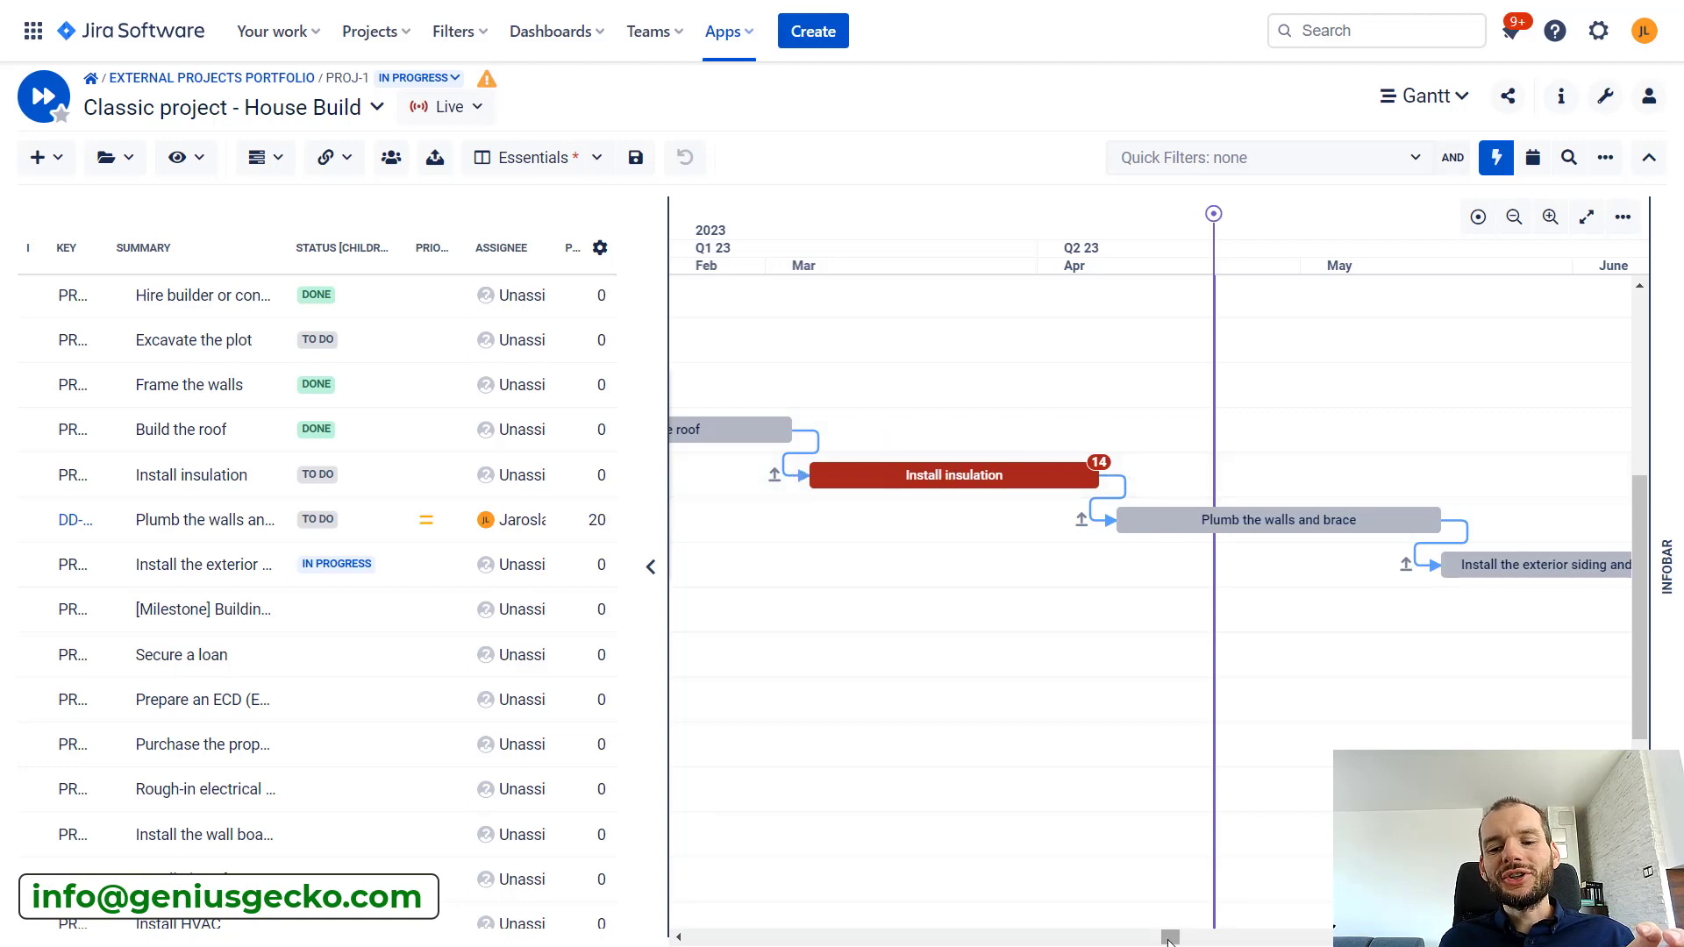
pyautogui.moveTo(1160, 937); pyautogui.dragTo(1154, 937)
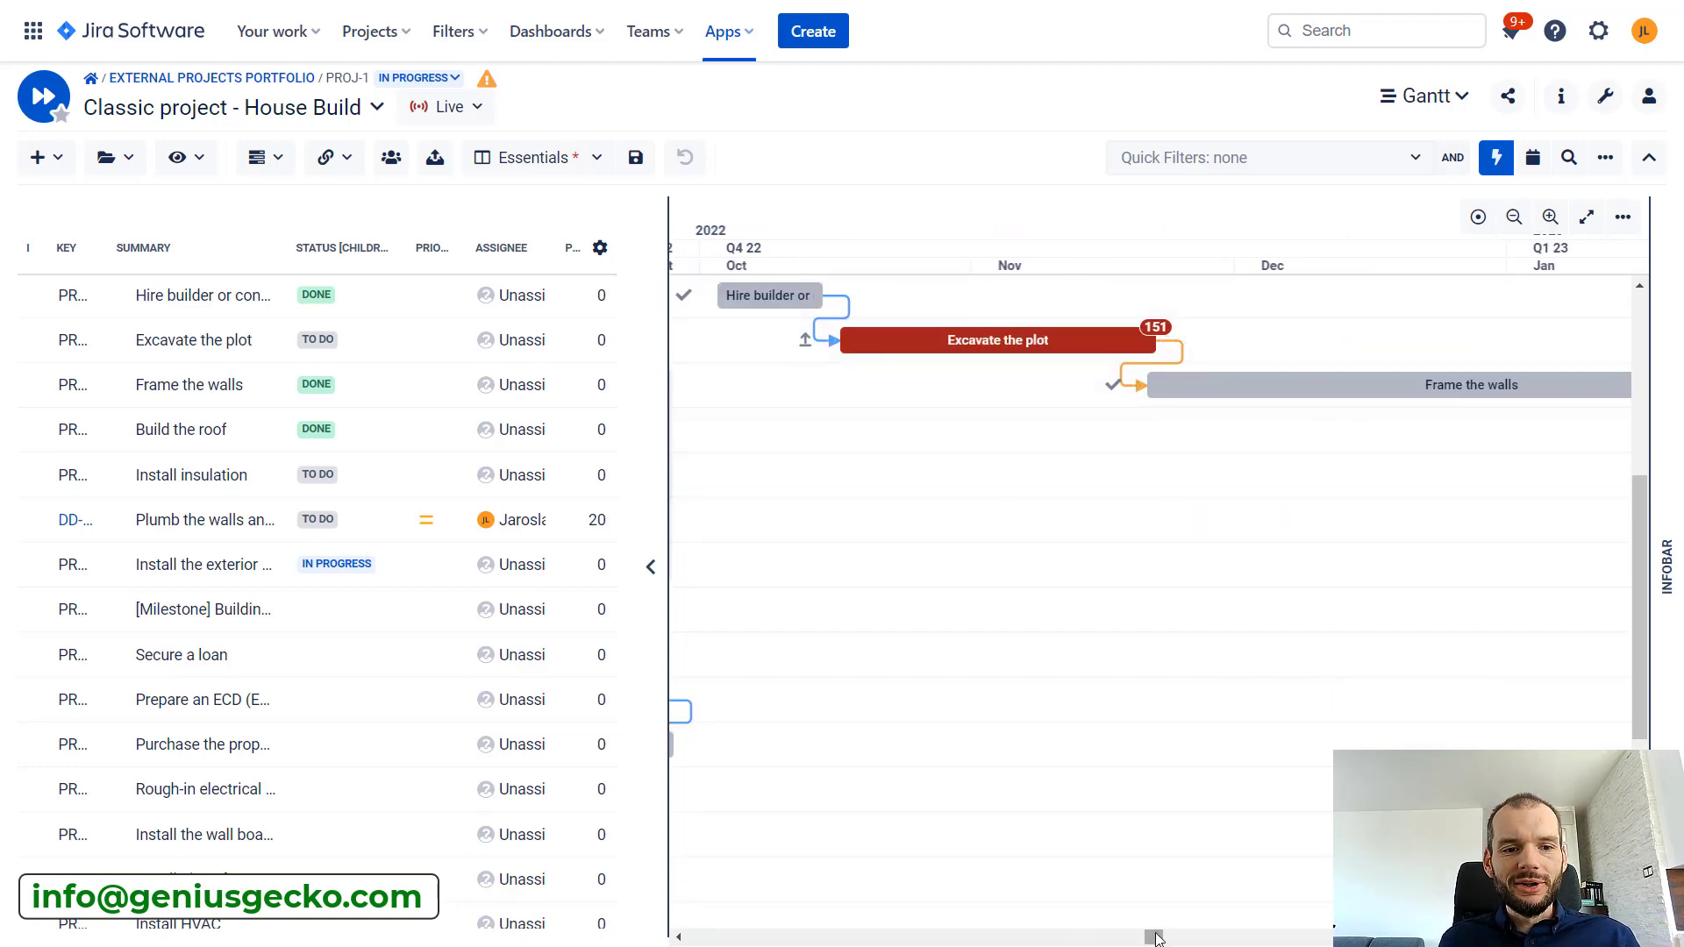
pyautogui.moveTo(1156, 939); pyautogui.dragTo(1172, 941)
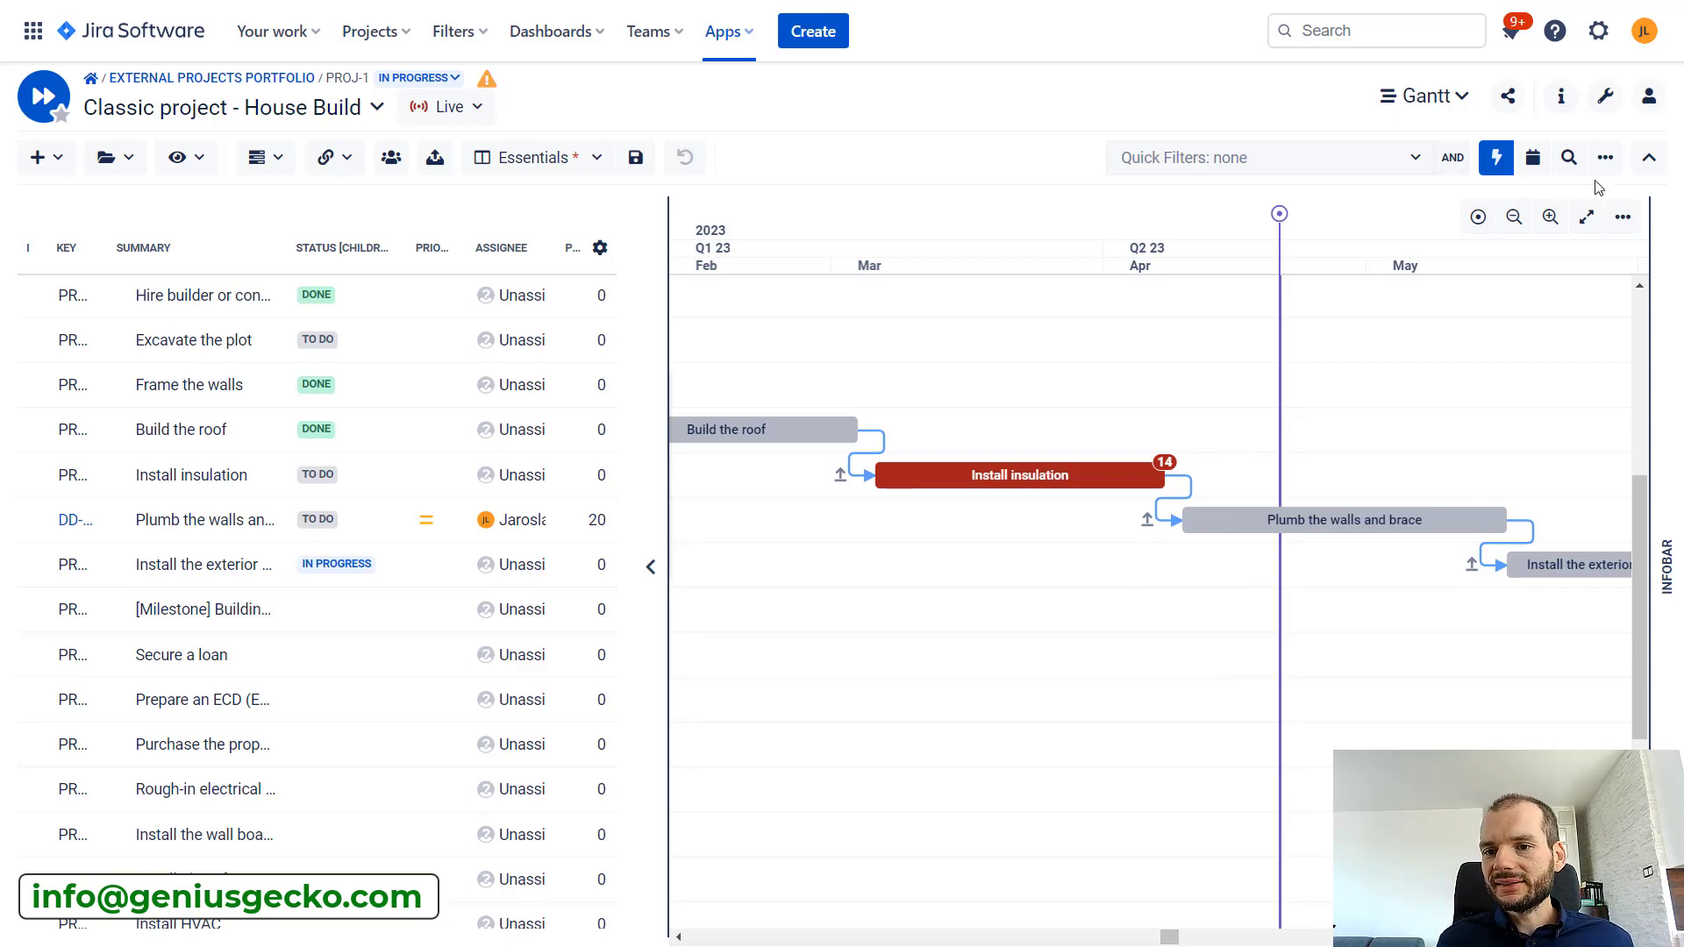
pyautogui.click(1517, 223)
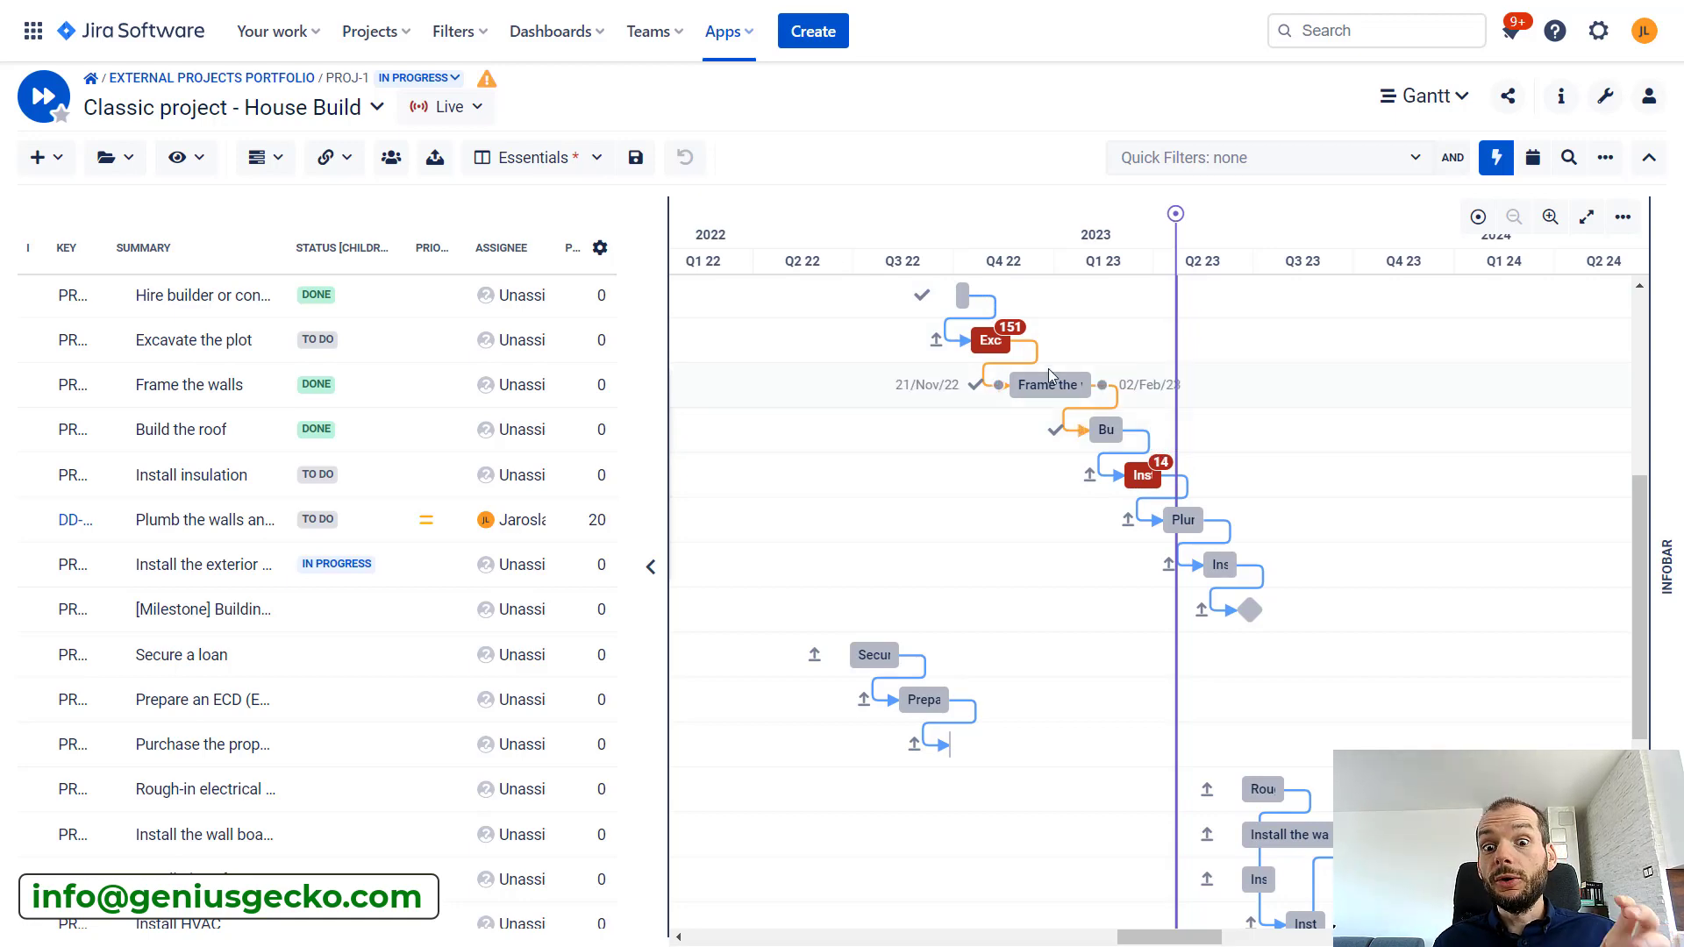
# Open the list of overdue tasks and review the end dates and overdue days of Excavate the plot and Install insulation
pyautogui.click(1671, 570)
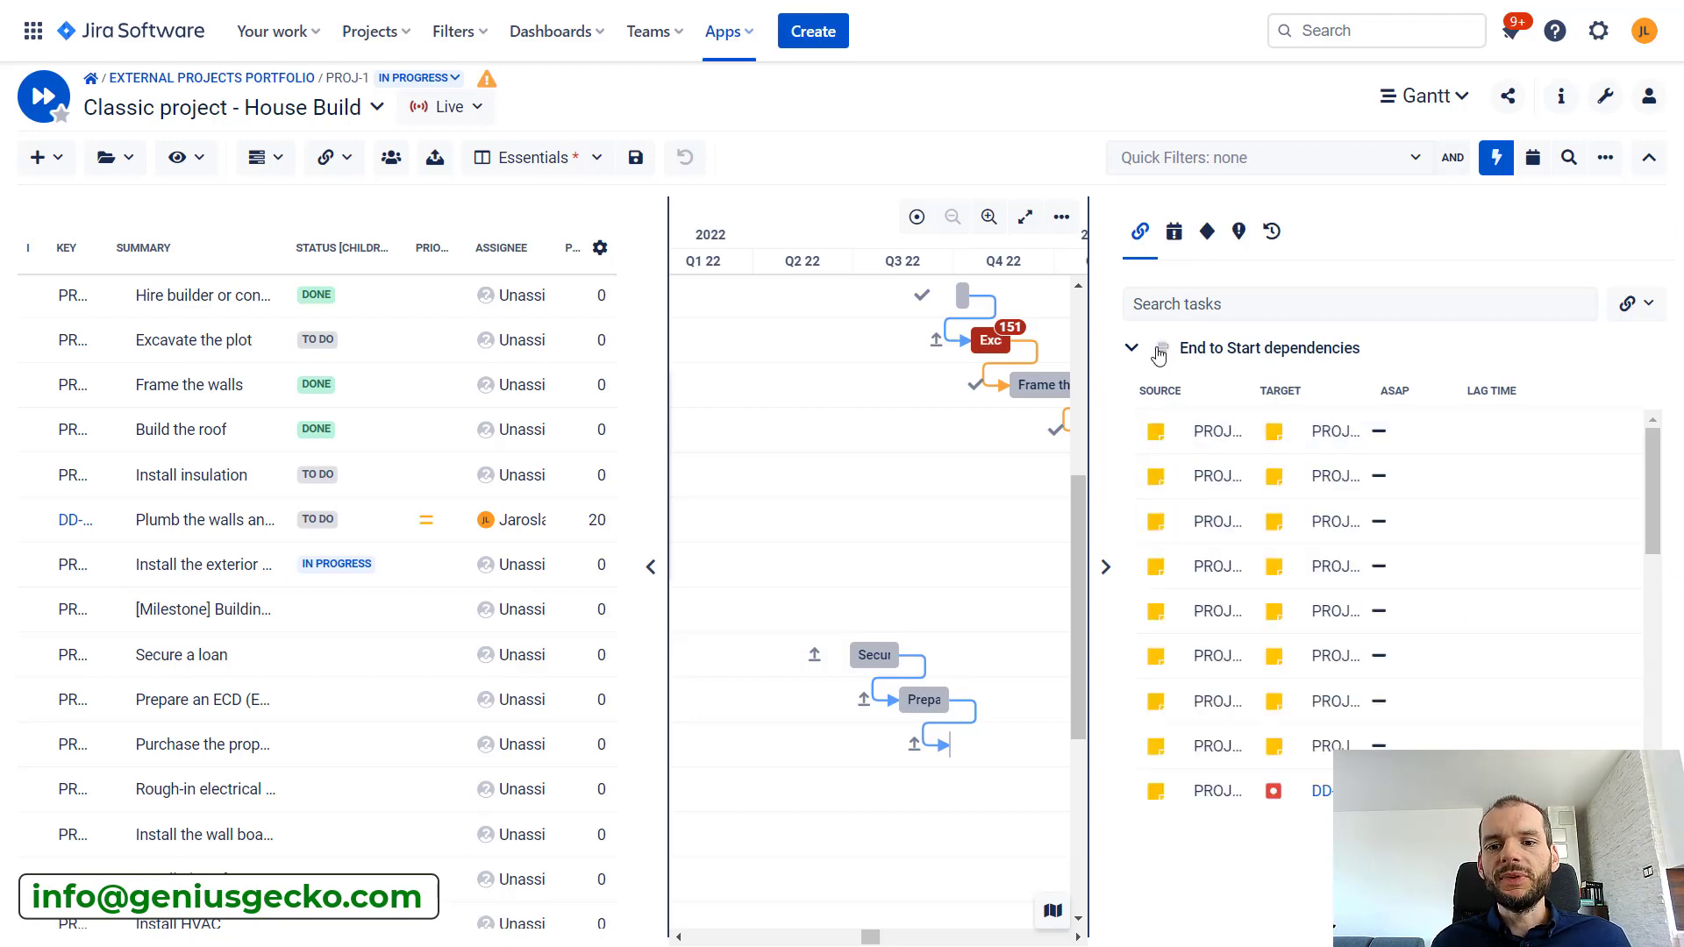
pyautogui.click(1179, 247)
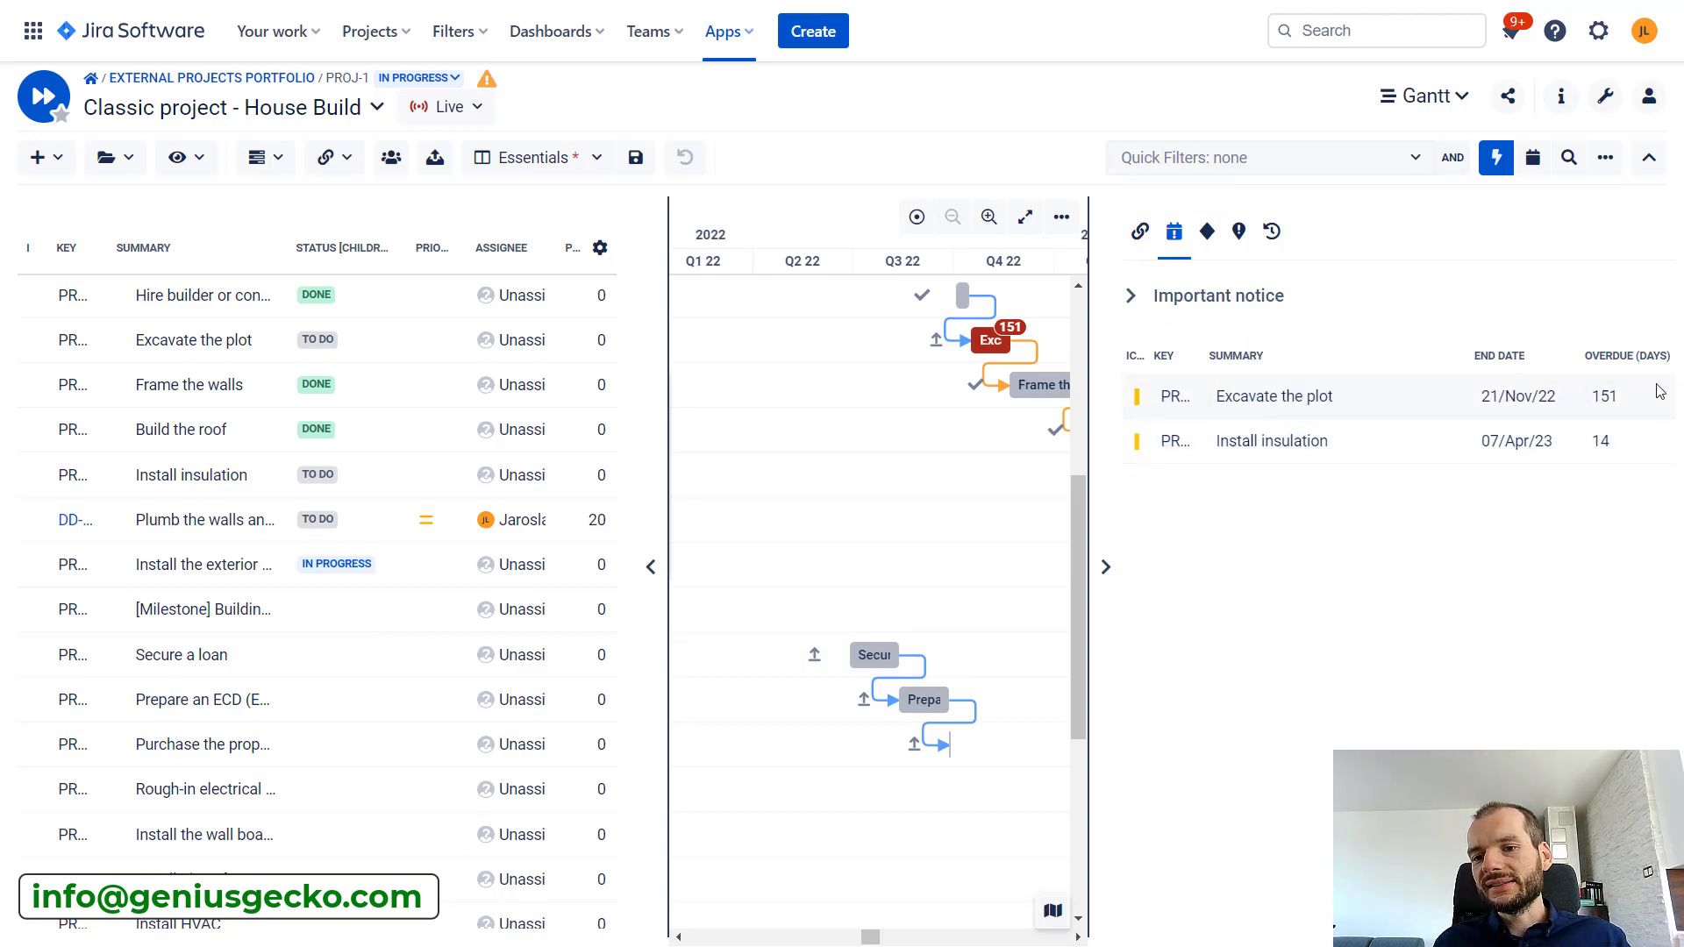
pyautogui.moveTo(1487, 396); pyautogui.dragTo(1556, 396)
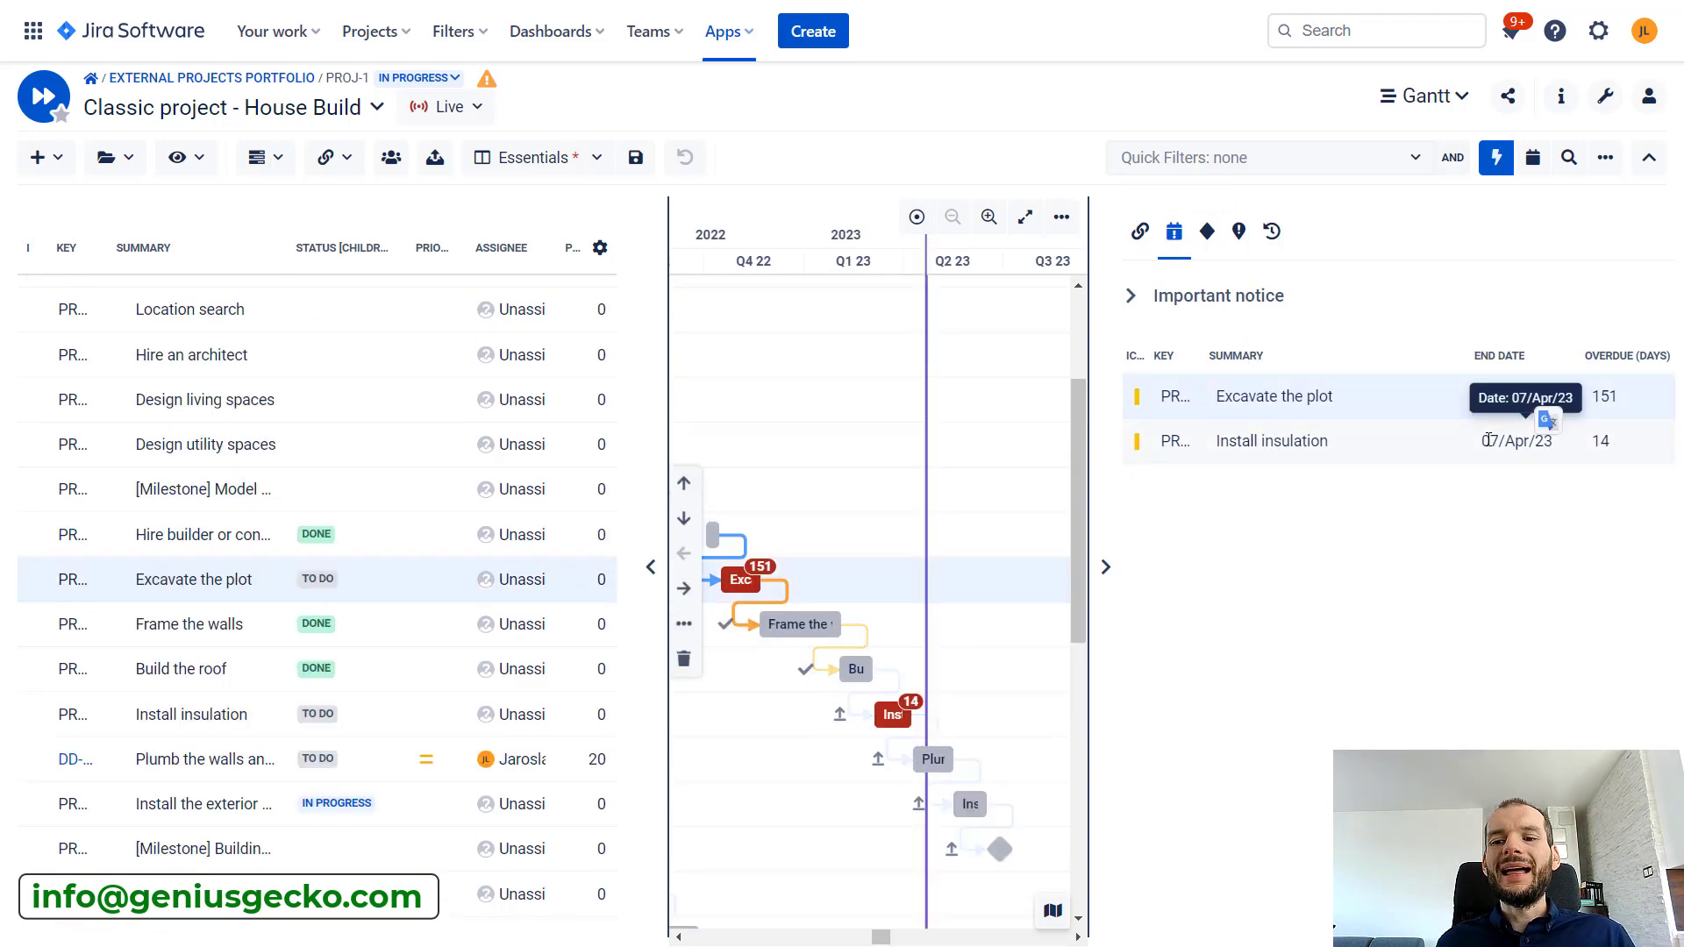
pyautogui.moveTo(1489, 440); pyautogui.dragTo(1546, 440)
pyautogui.moveTo(1611, 396); pyautogui.dragTo(1590, 397)
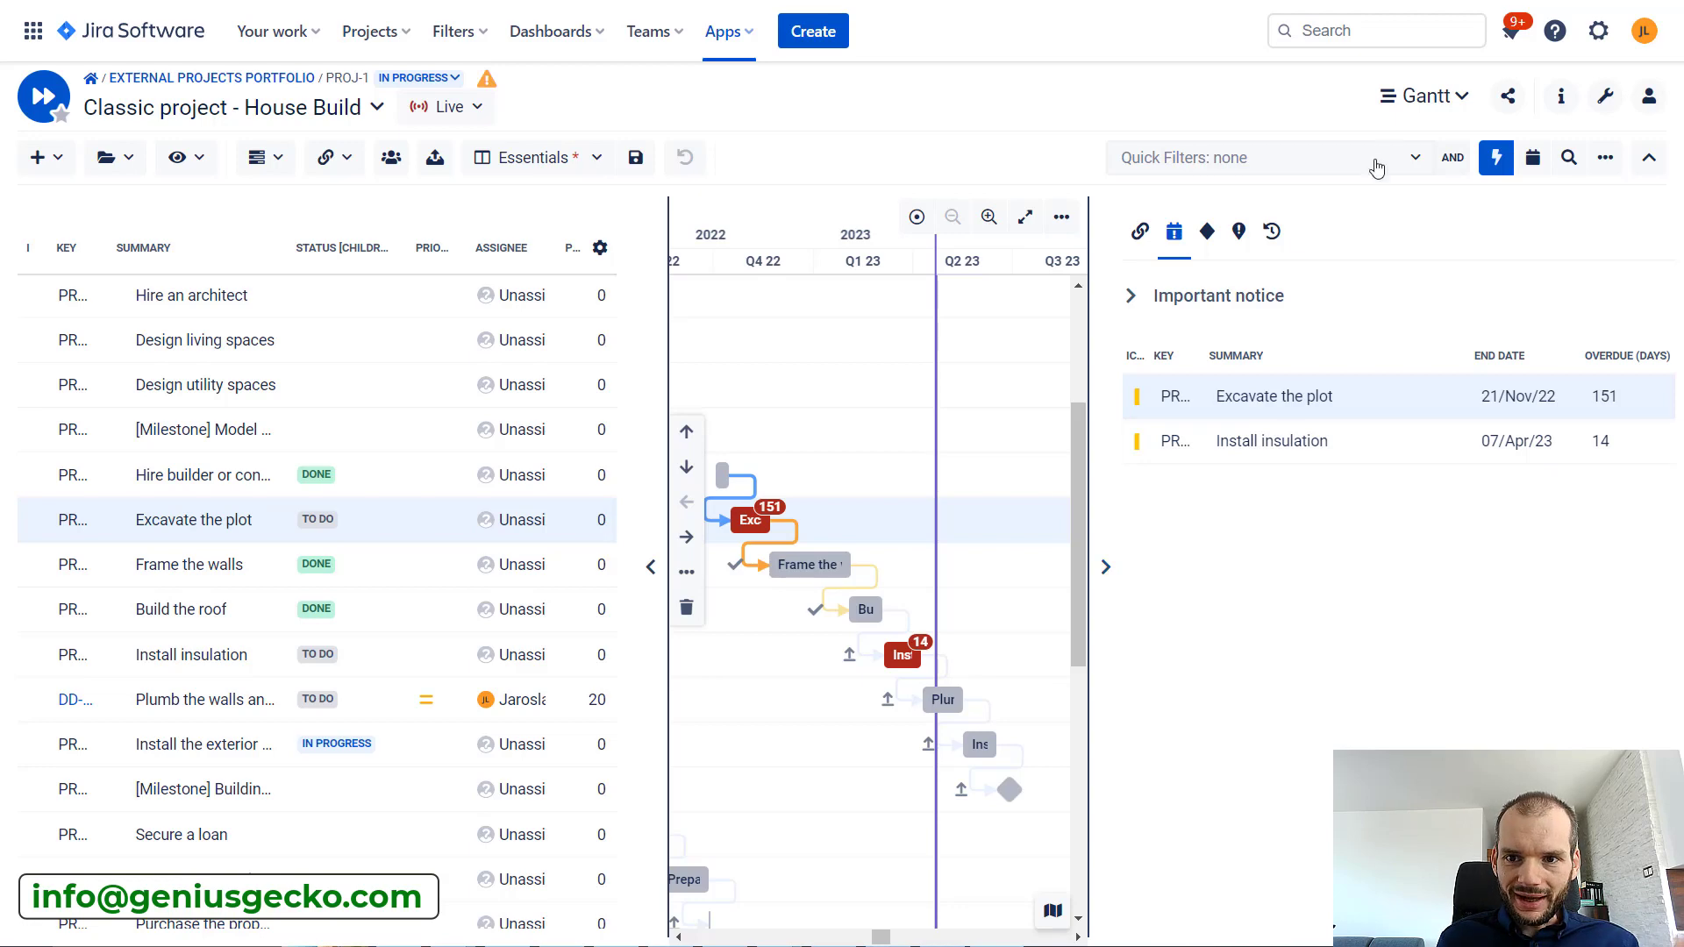
# Switch the project to the Resources module and check the estimates and logged work of the Plumb the walls and brace task
pyautogui.click(1443, 98)
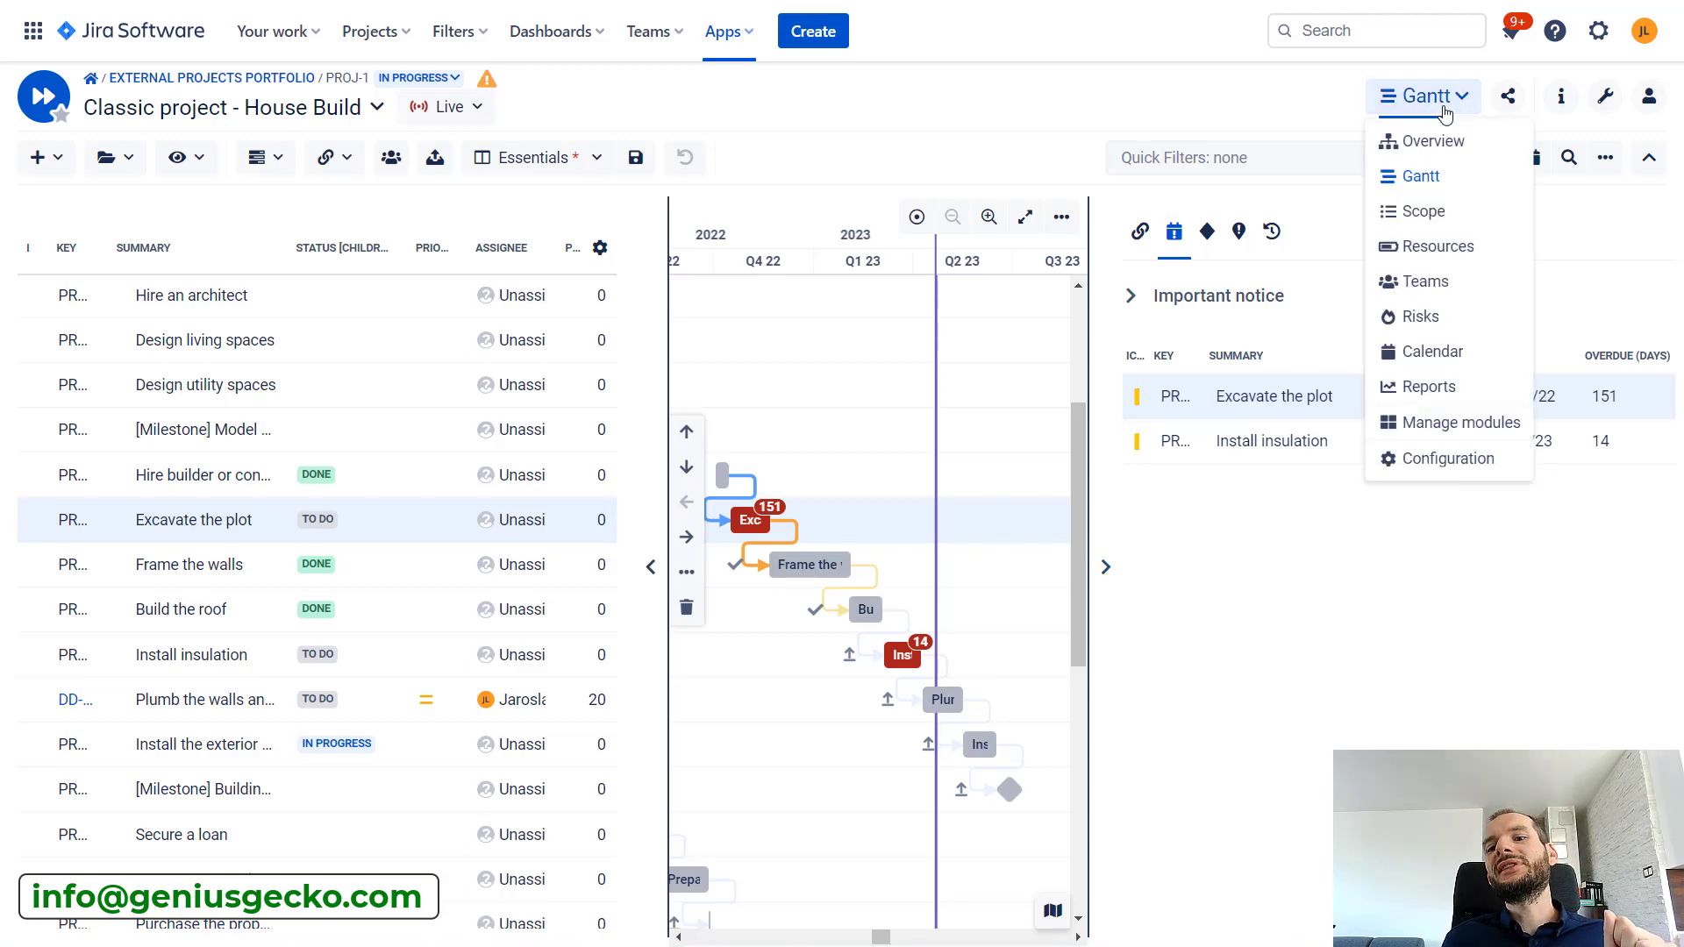
pyautogui.click(1438, 247)
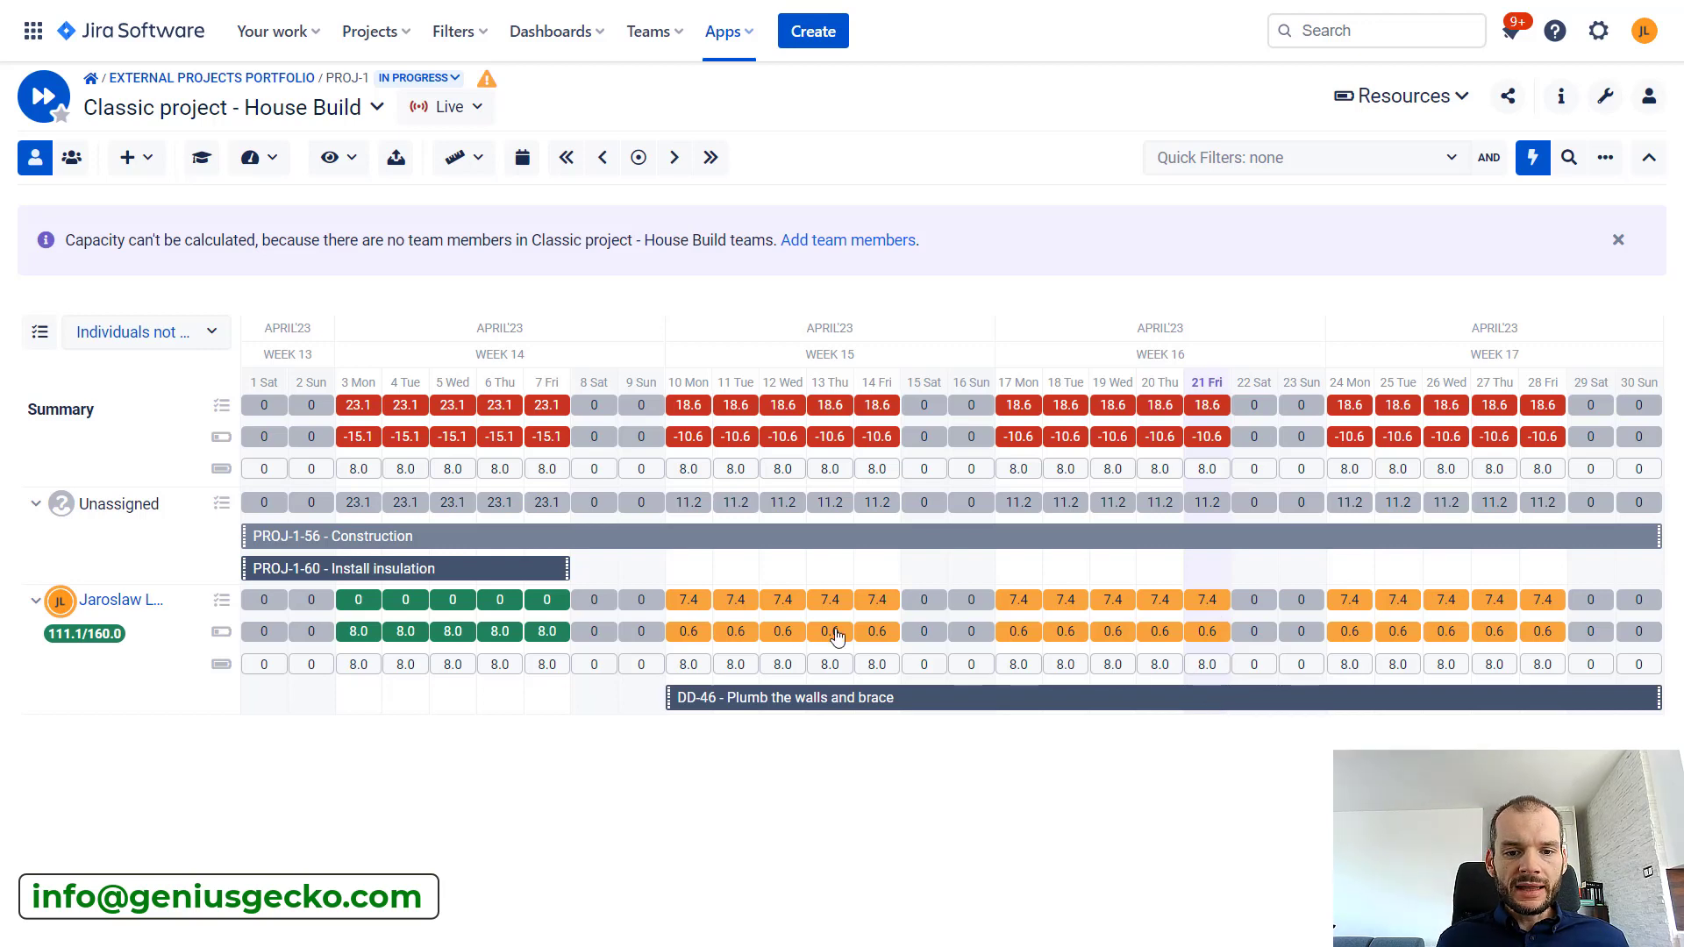
pyautogui.click(760, 702)
pyautogui.scroll(-3, 769, 600)
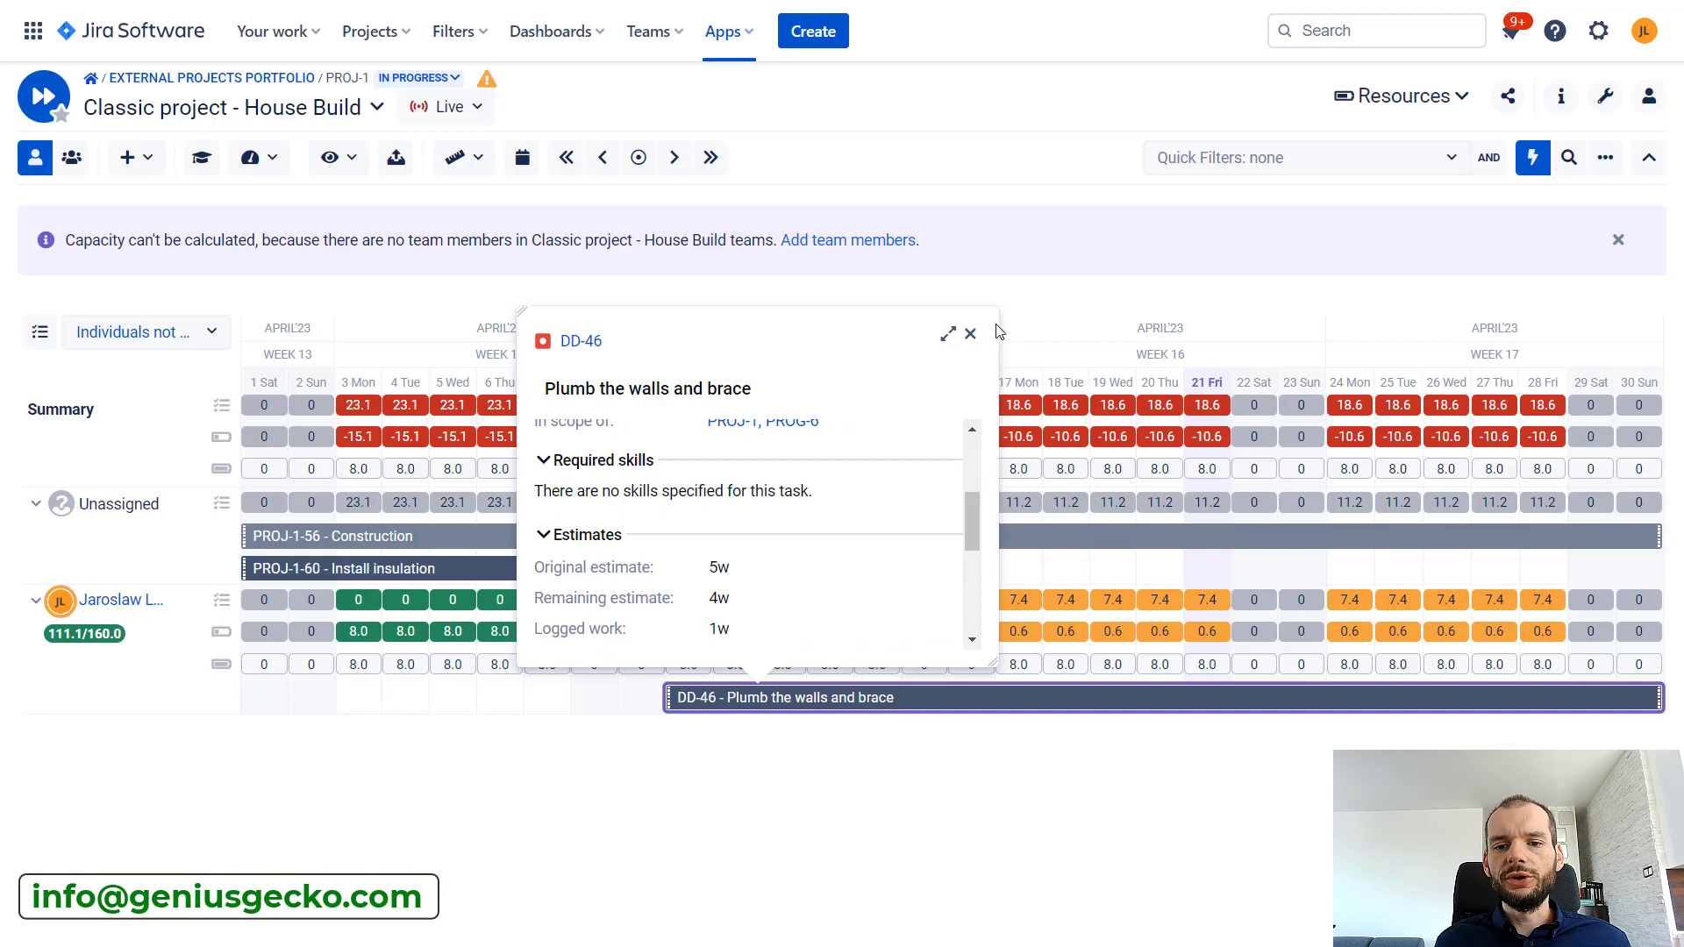
pyautogui.click(971, 334)
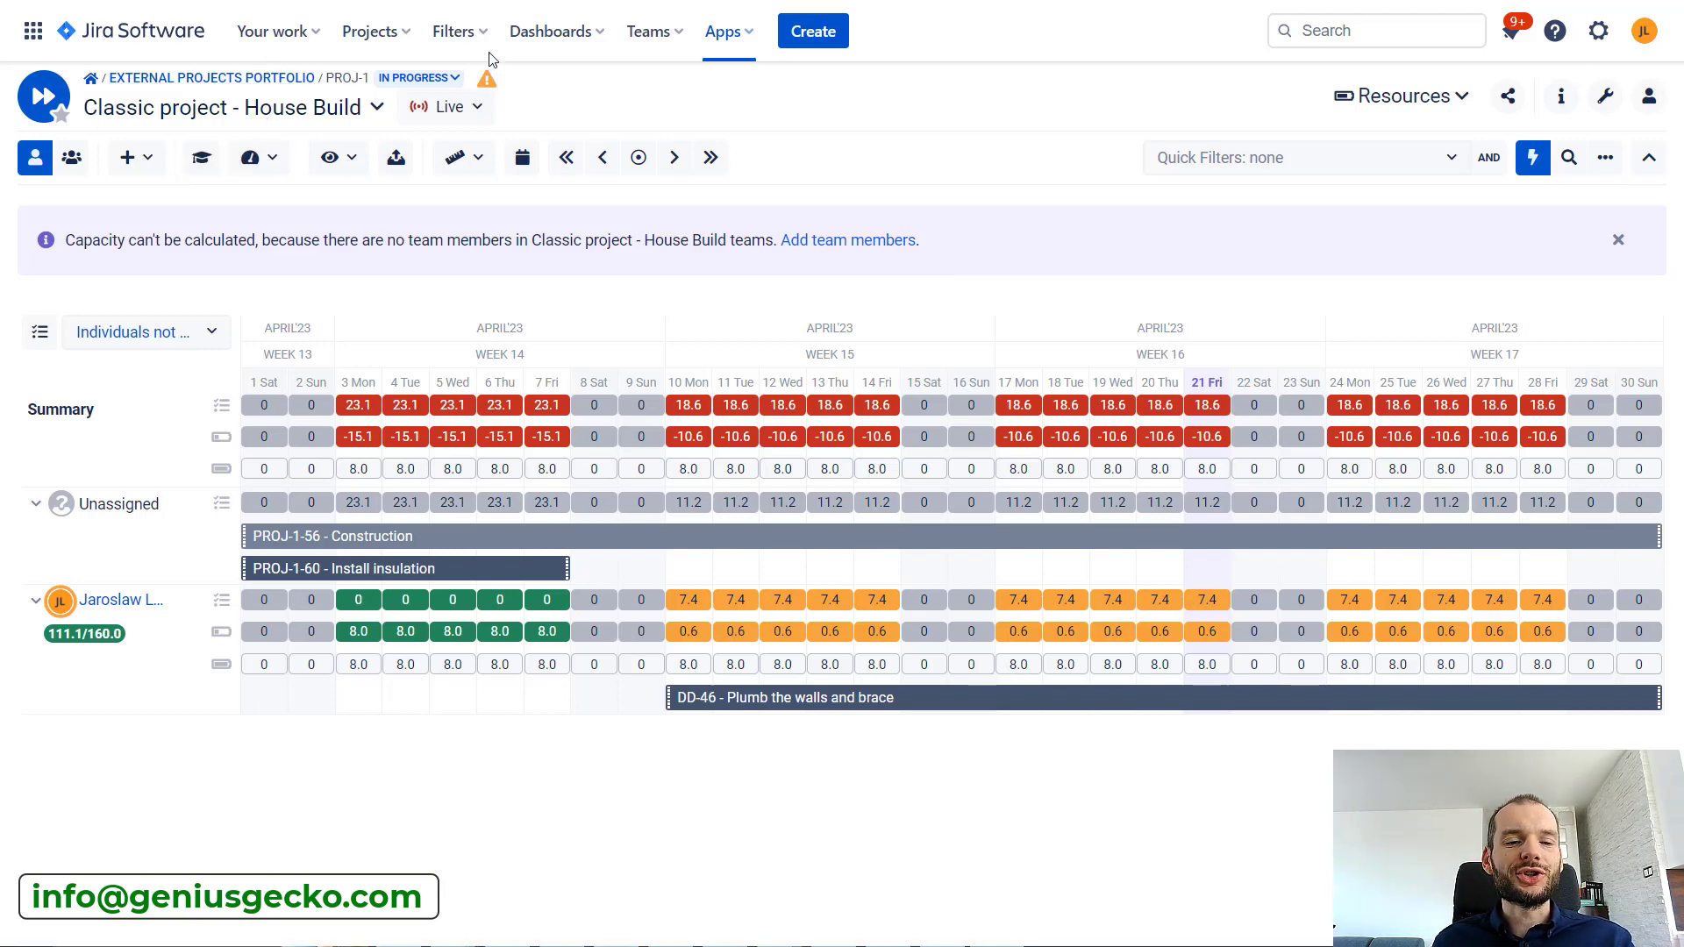
# Base the workload calculation on the Remaining estimate effort mode
pyautogui.click(331, 158)
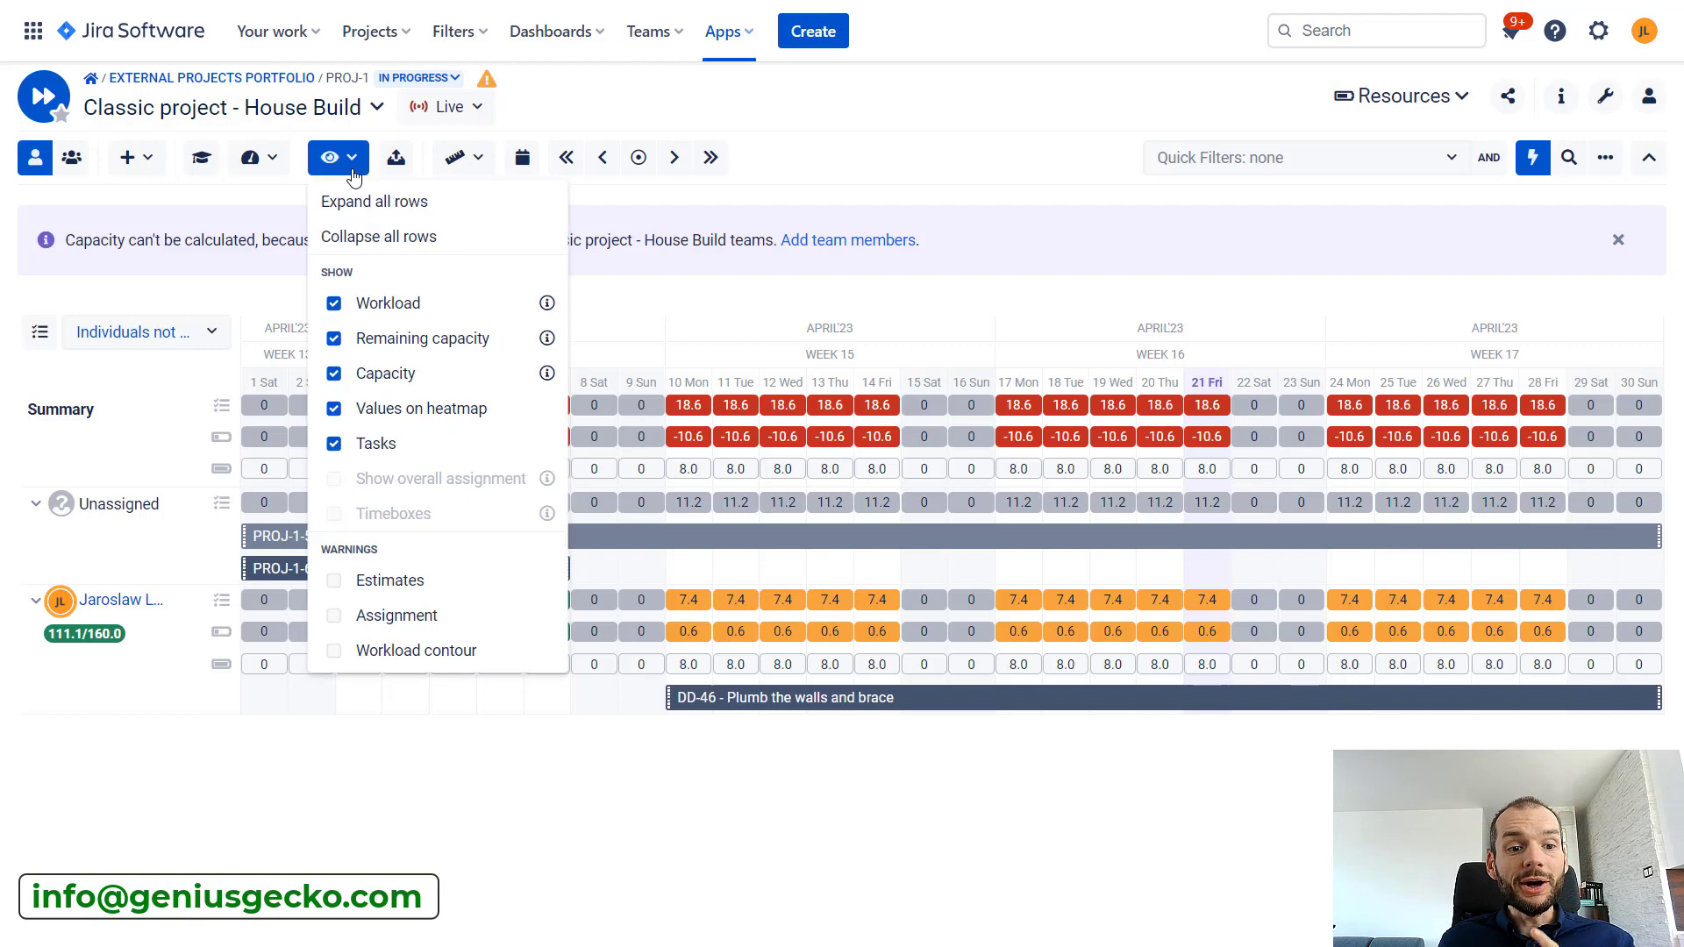
pyautogui.click(268, 157)
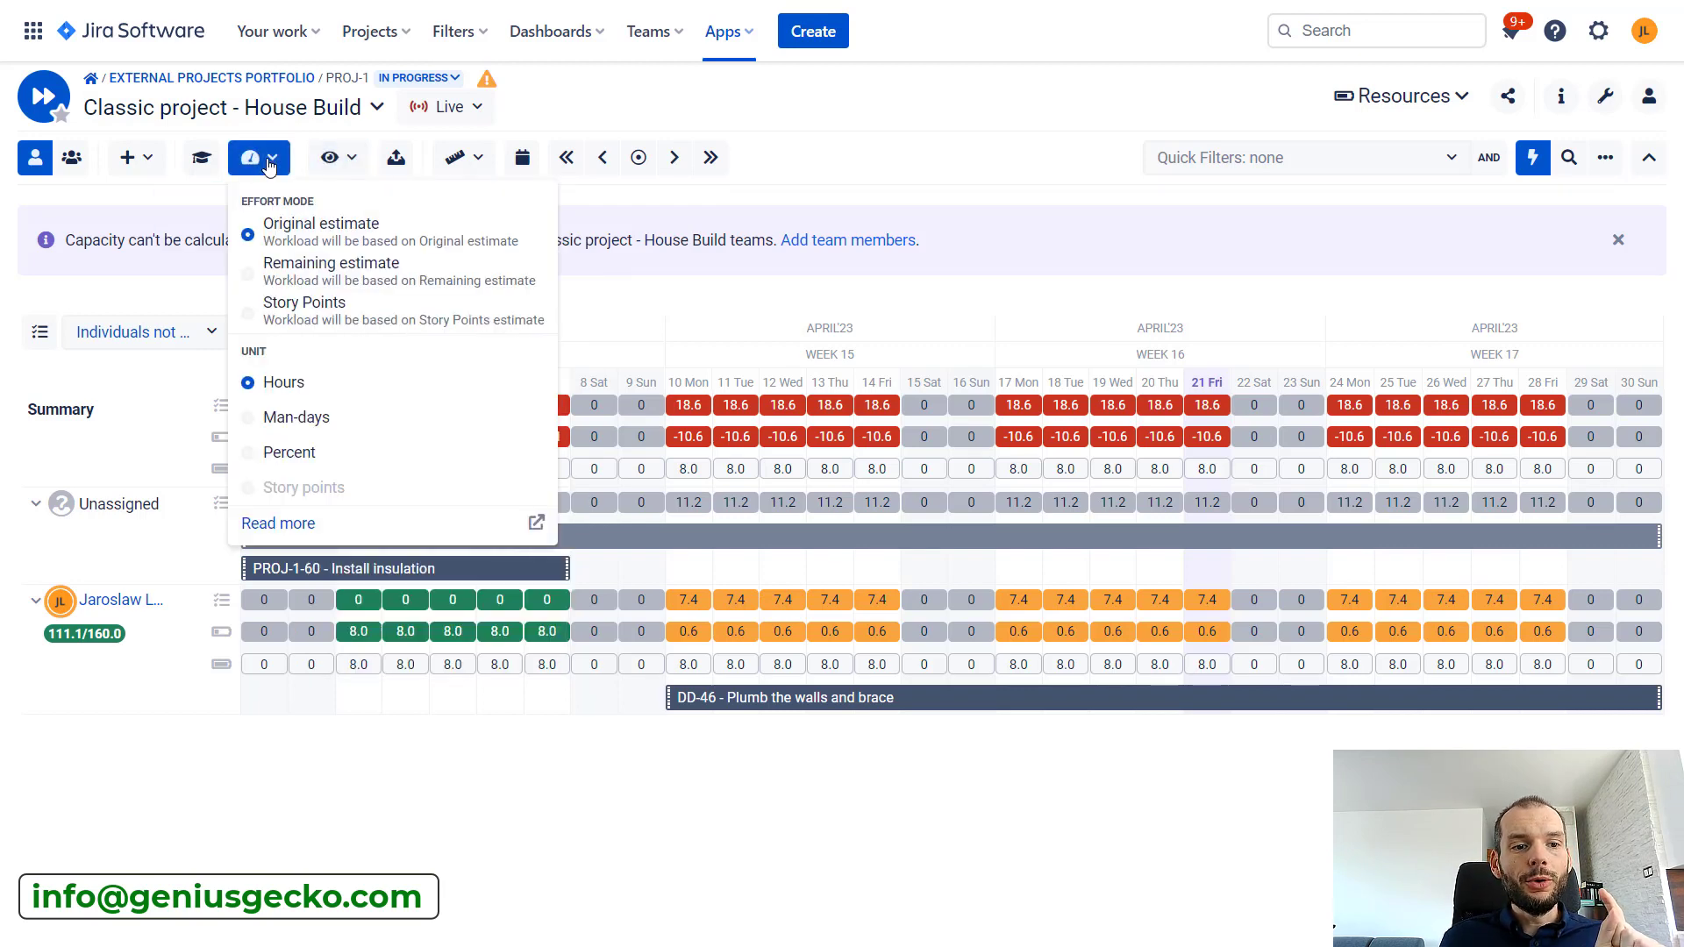
pyautogui.click(305, 272)
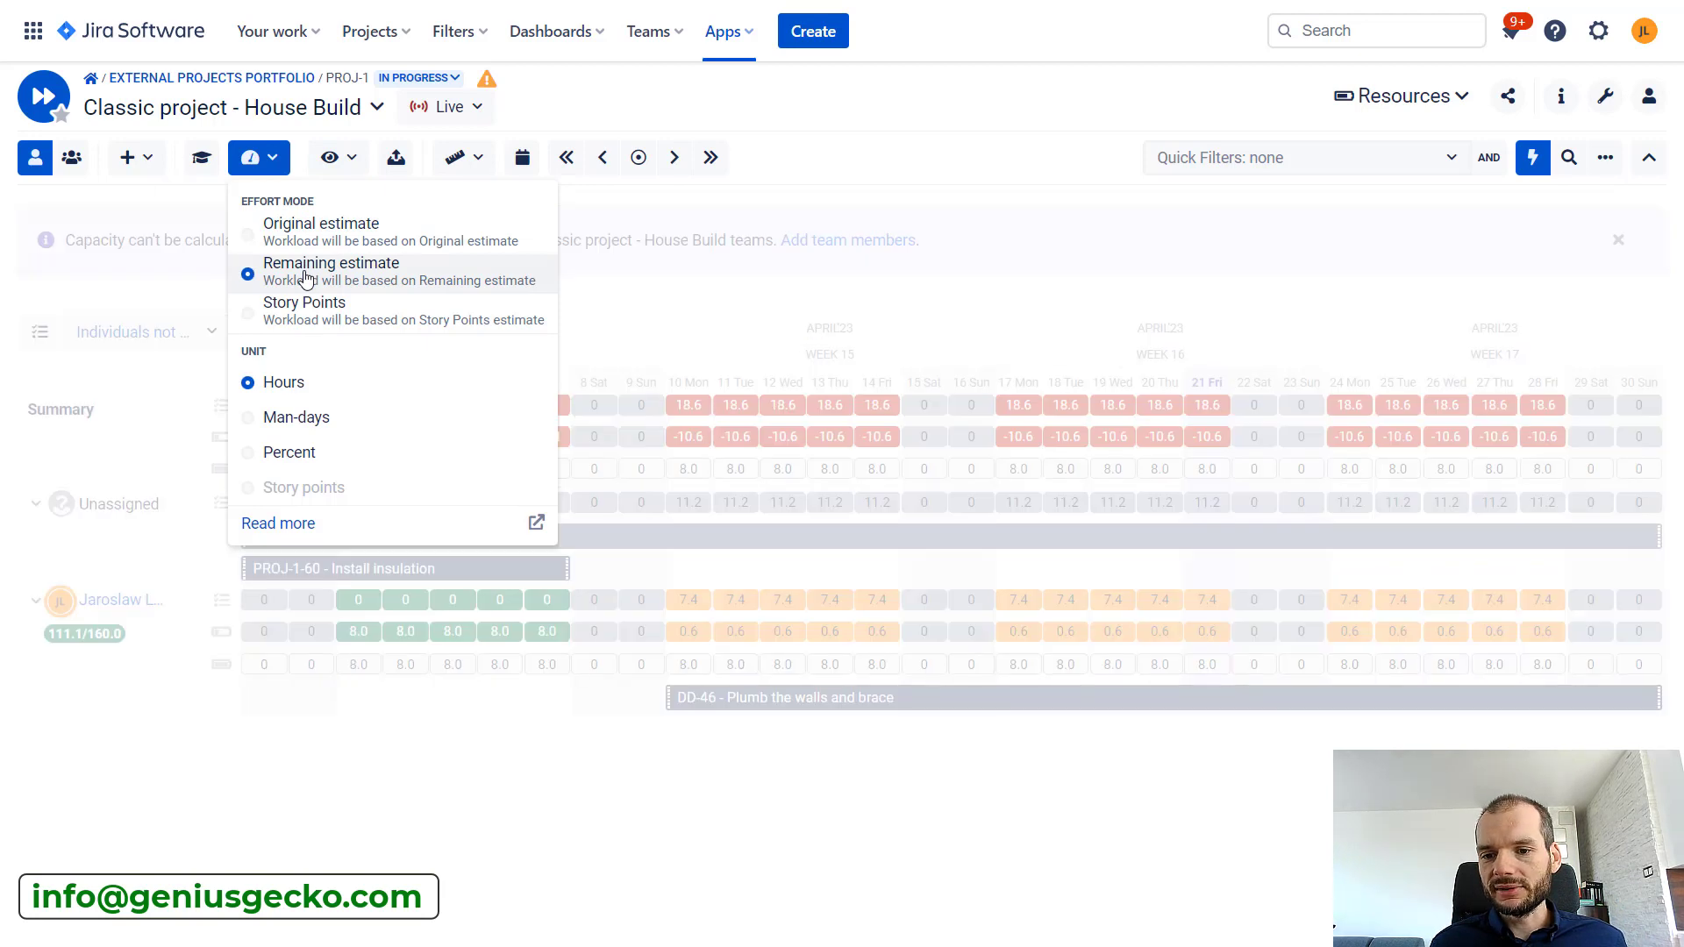
pyautogui.click(779, 844)
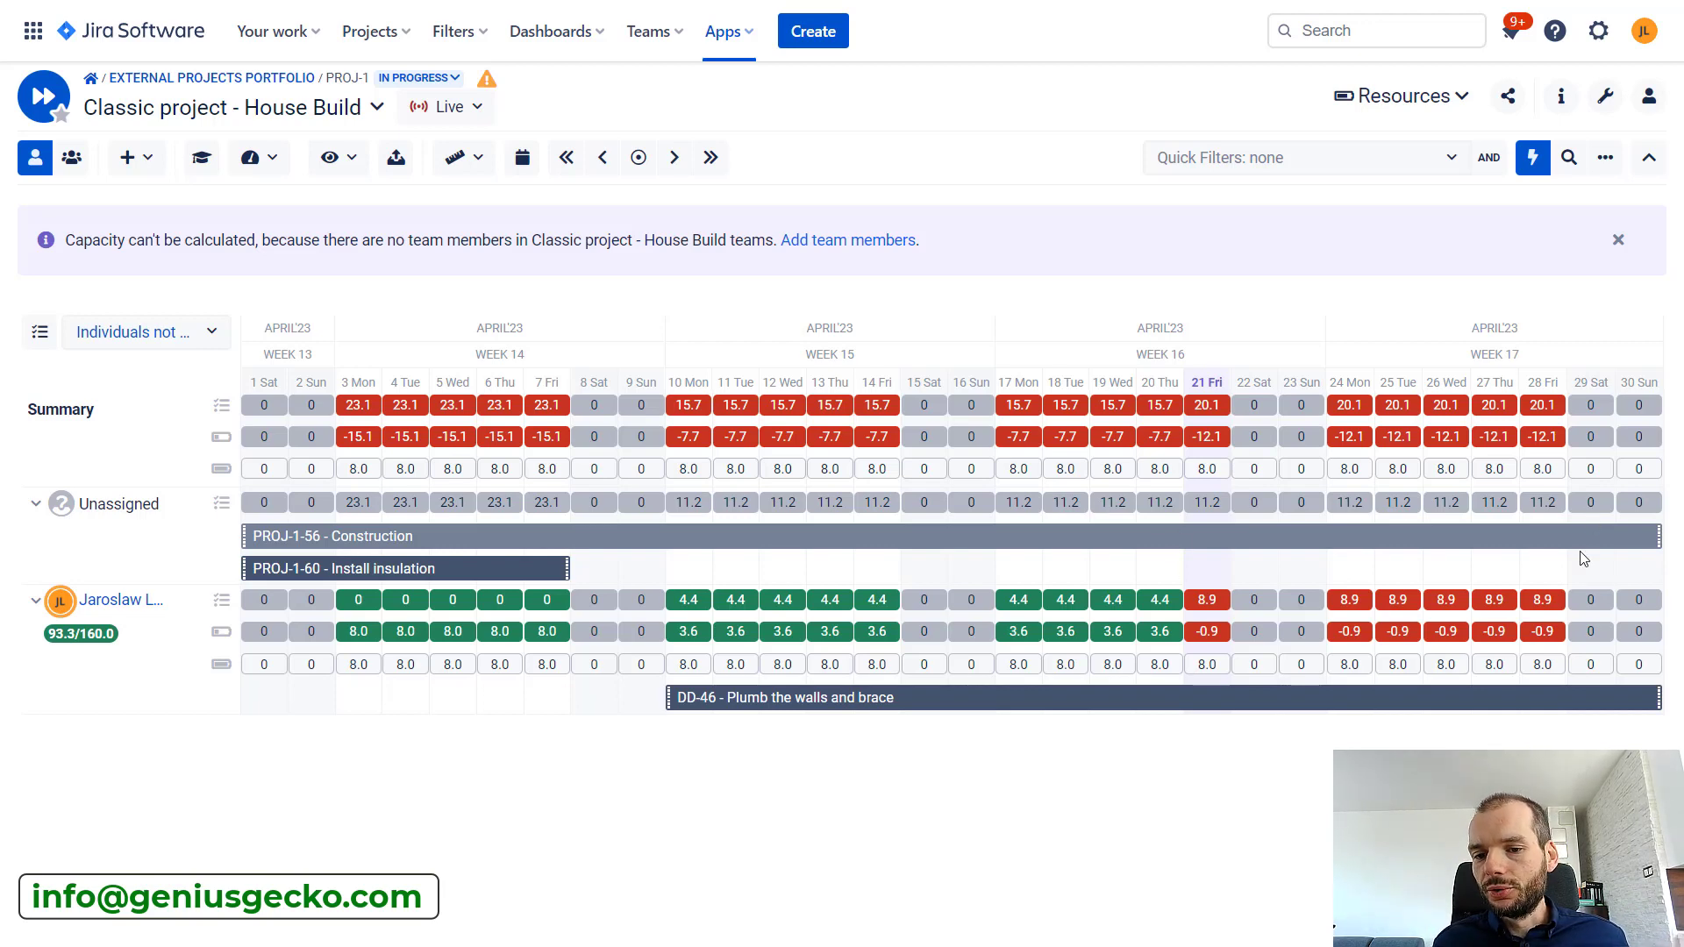
# Compare the original estimate, remaining estimate and logged work of task DD-46 with its daily workload
pyautogui.moveTo(868, 713)
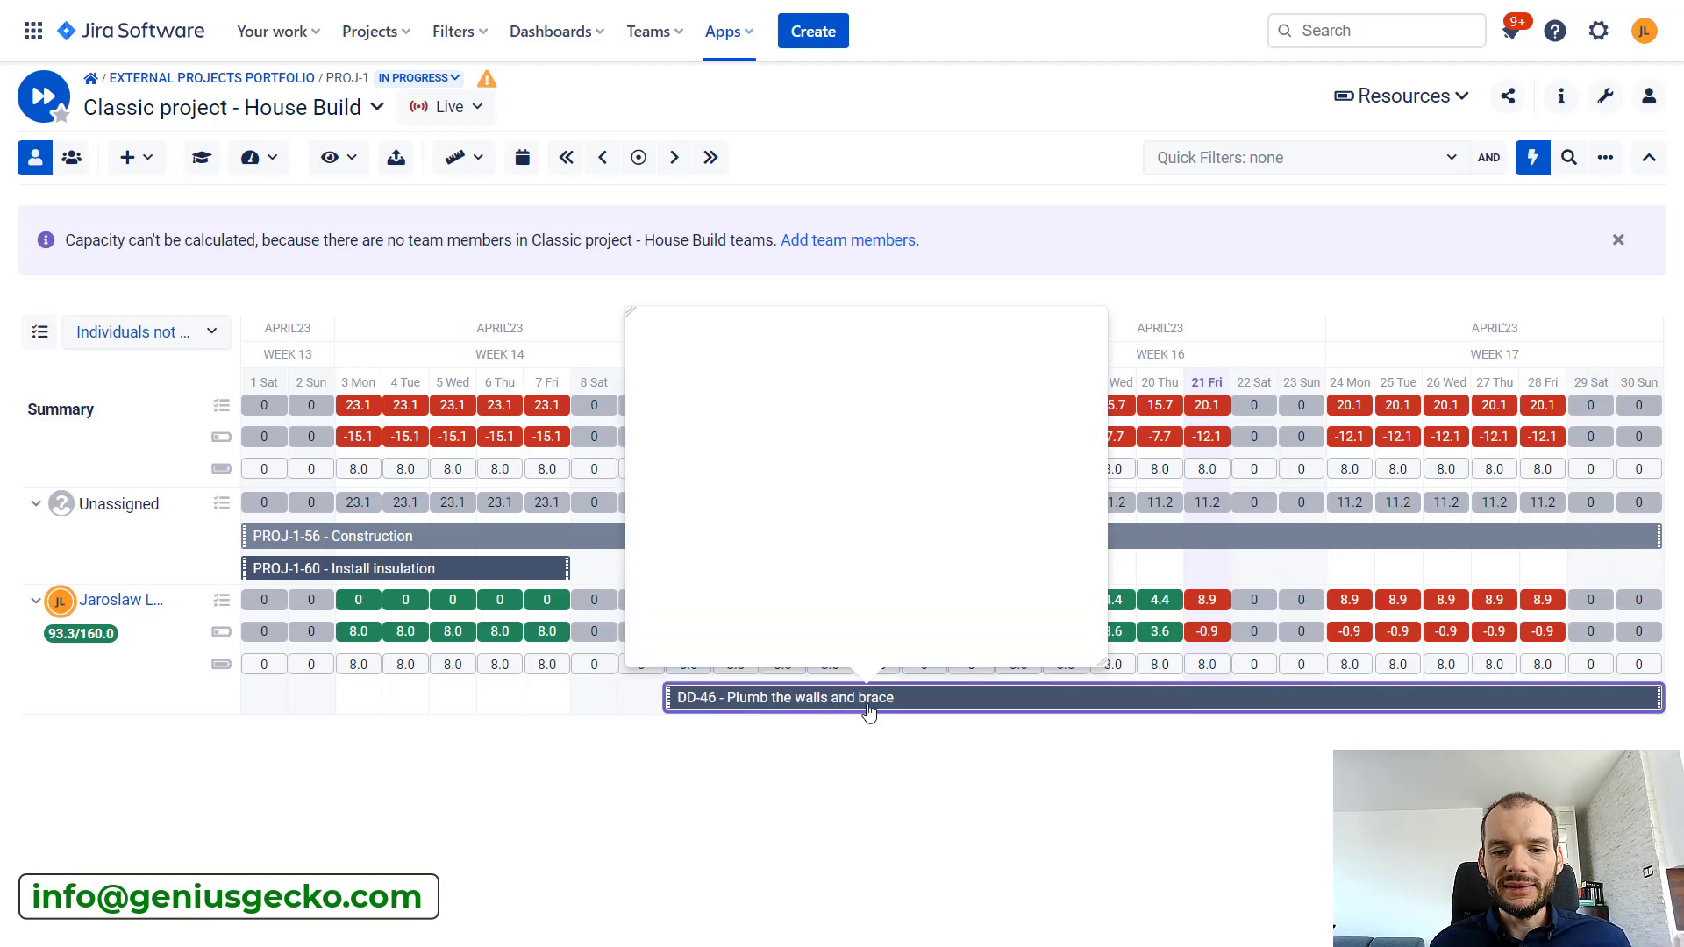
pyautogui.scroll(-3, 839, 551)
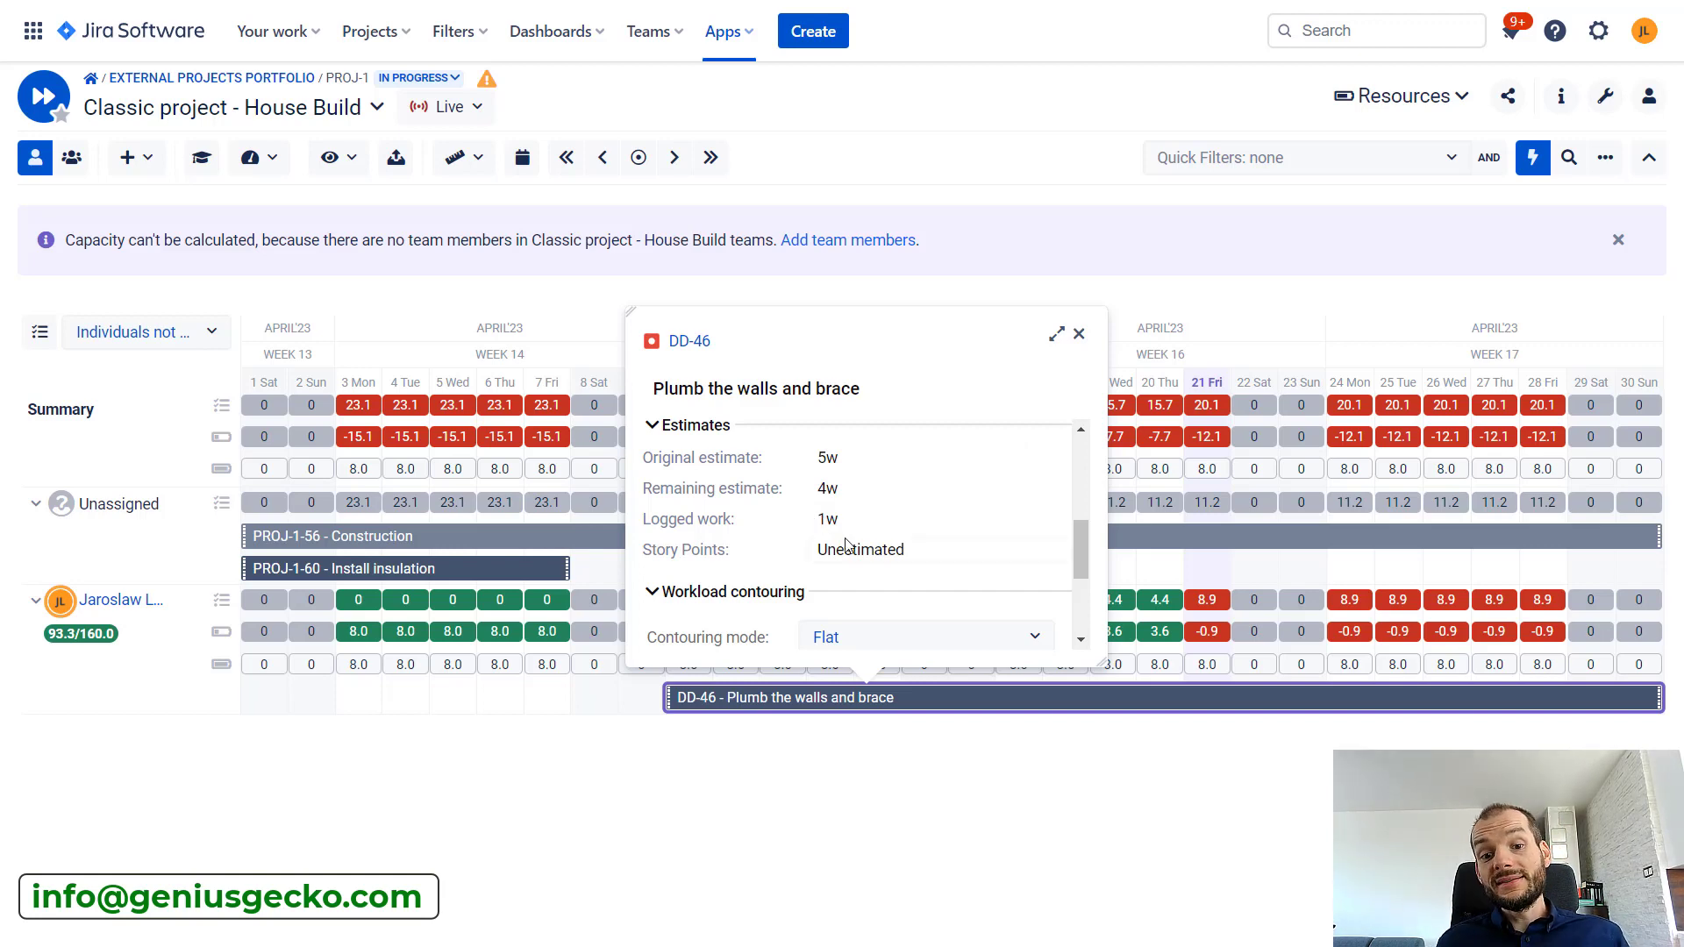
pyautogui.click(1006, 816)
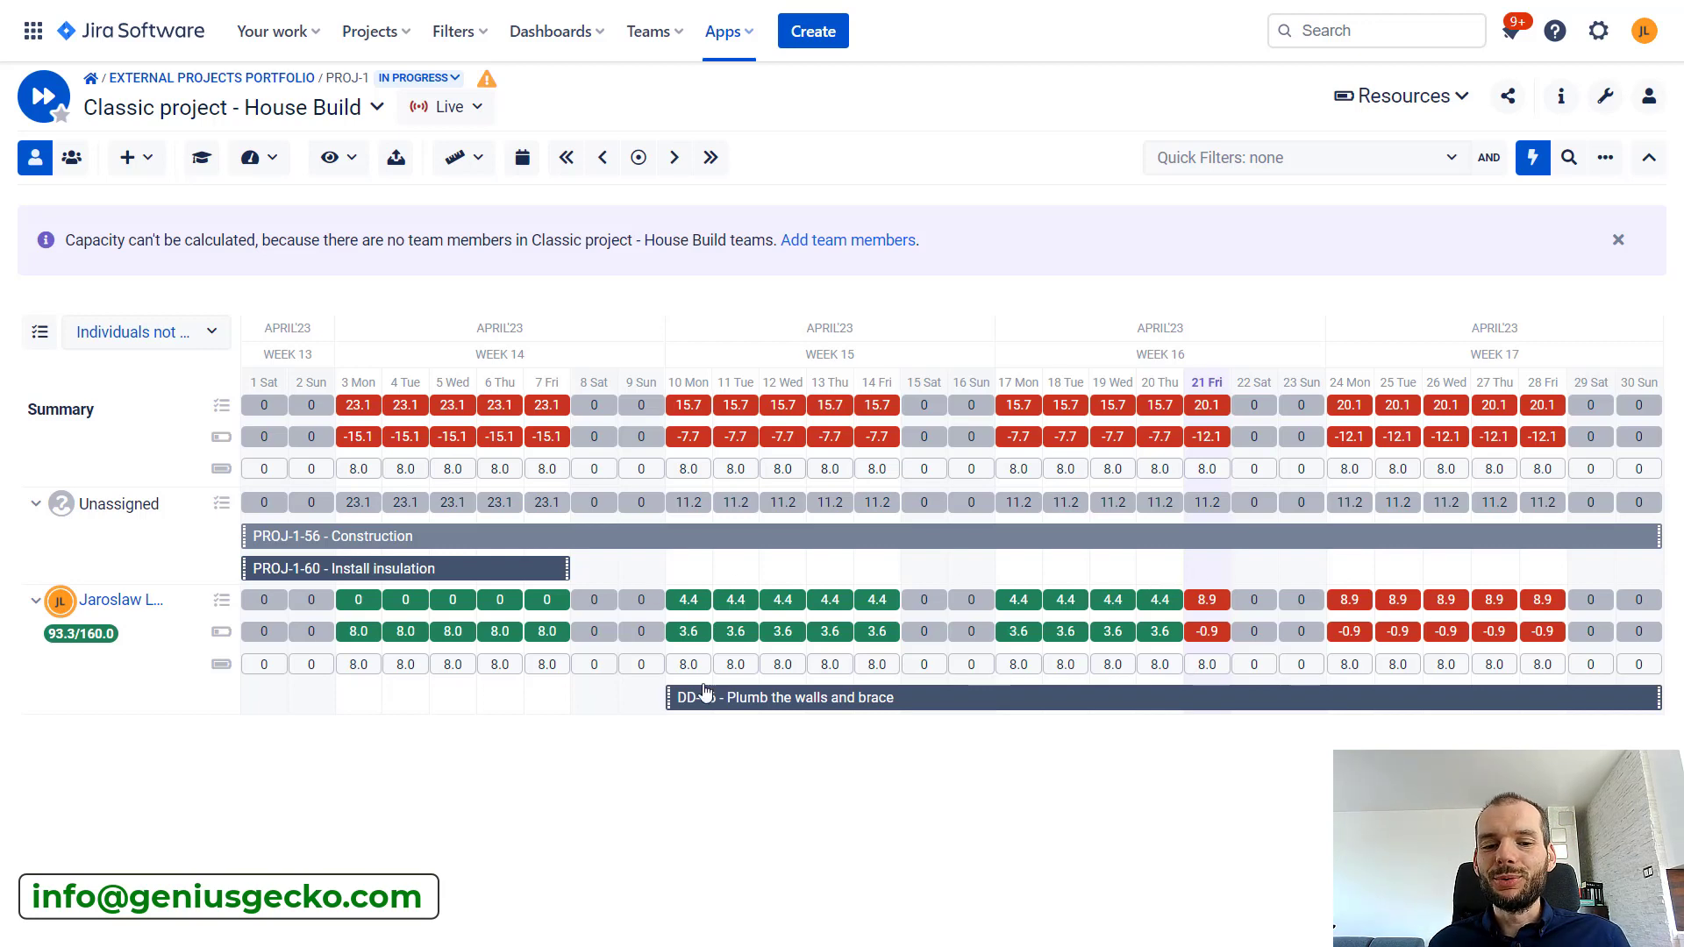
pyautogui.click(839, 710)
pyautogui.scroll(-5, 830, 588)
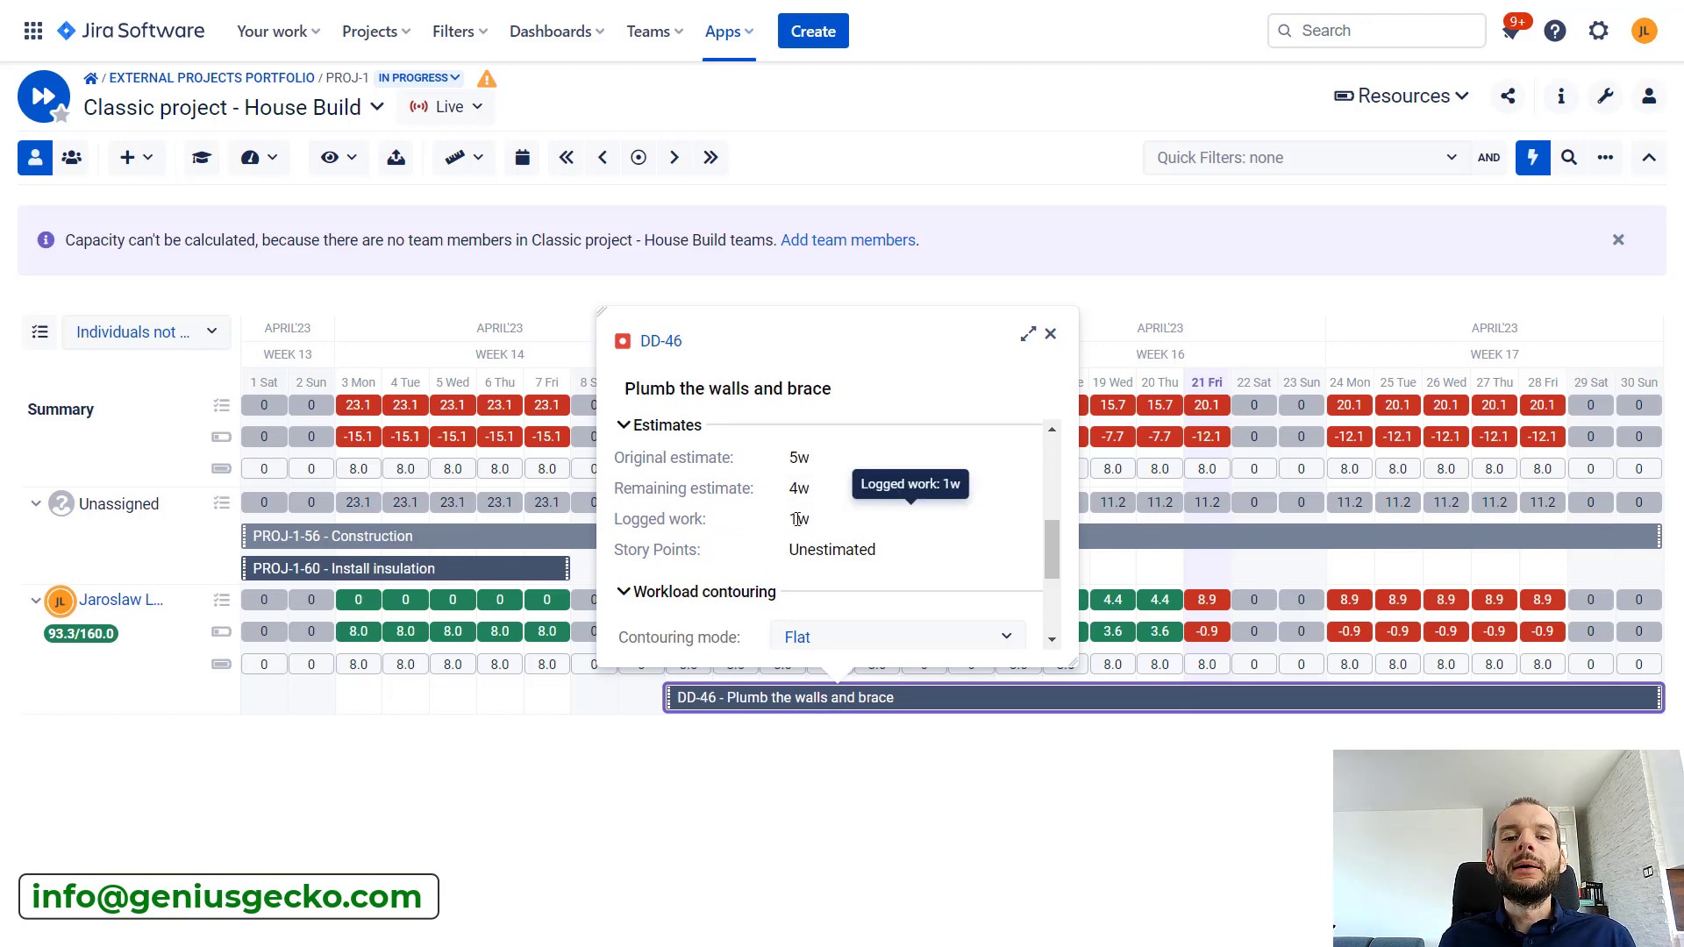
pyautogui.click(819, 874)
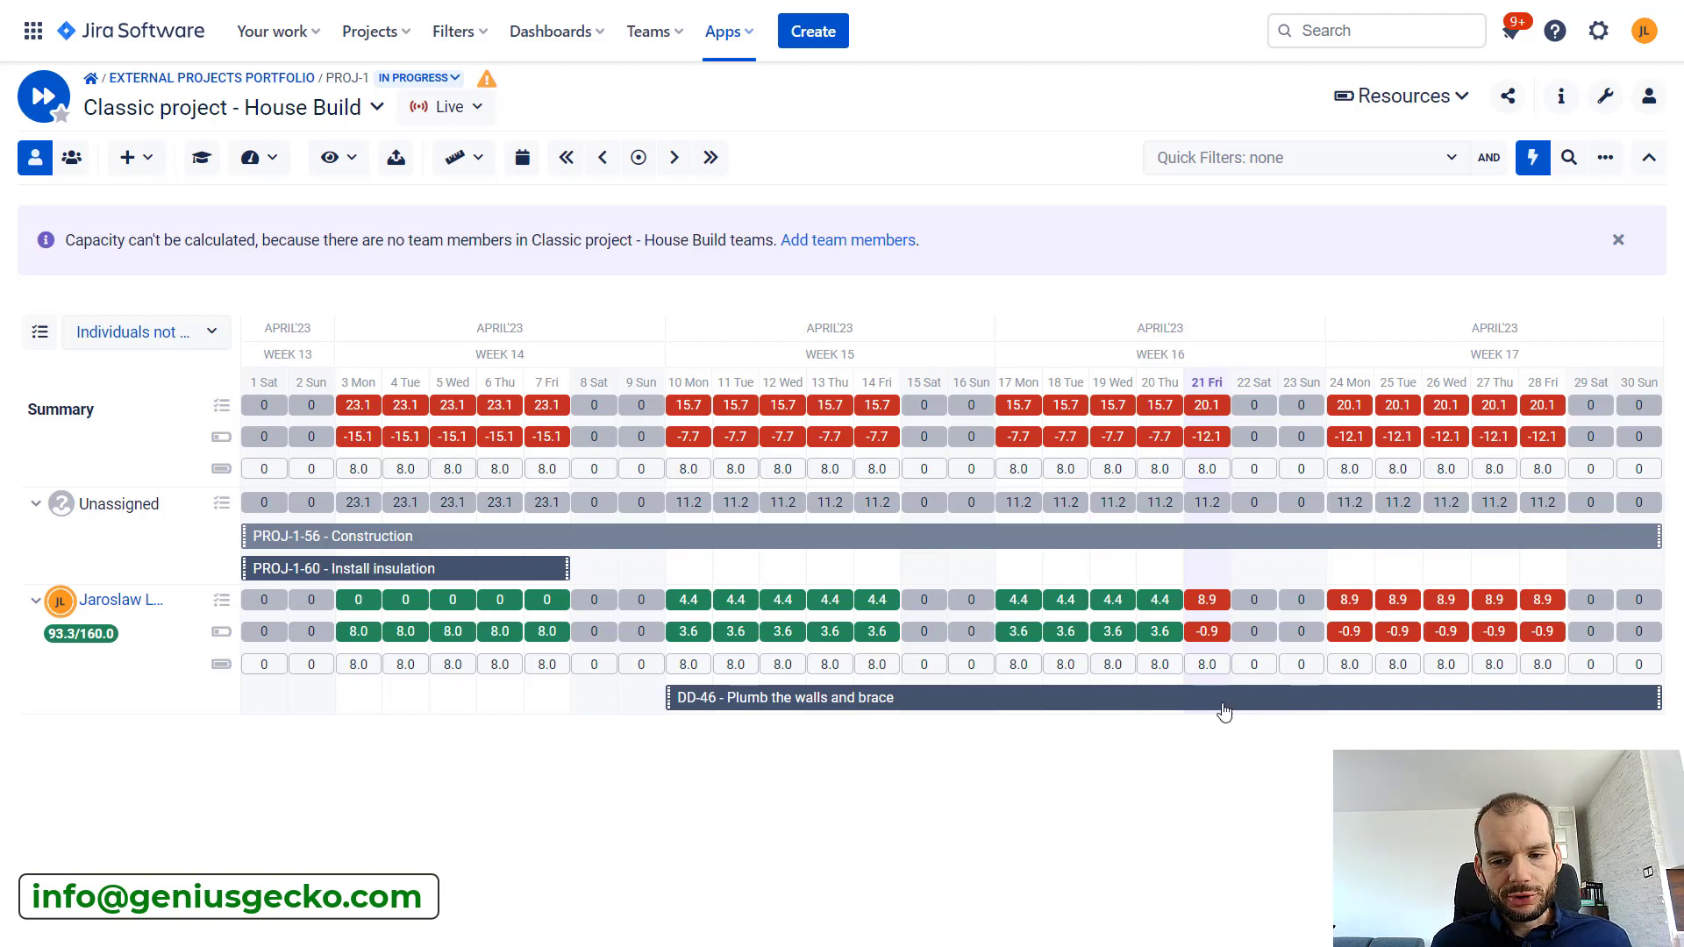
# Move the Plumb the walls and brace task two days later and shift it back so that it starts on 5 April
pyautogui.moveTo(1219, 702); pyautogui.dragTo(1311, 706)
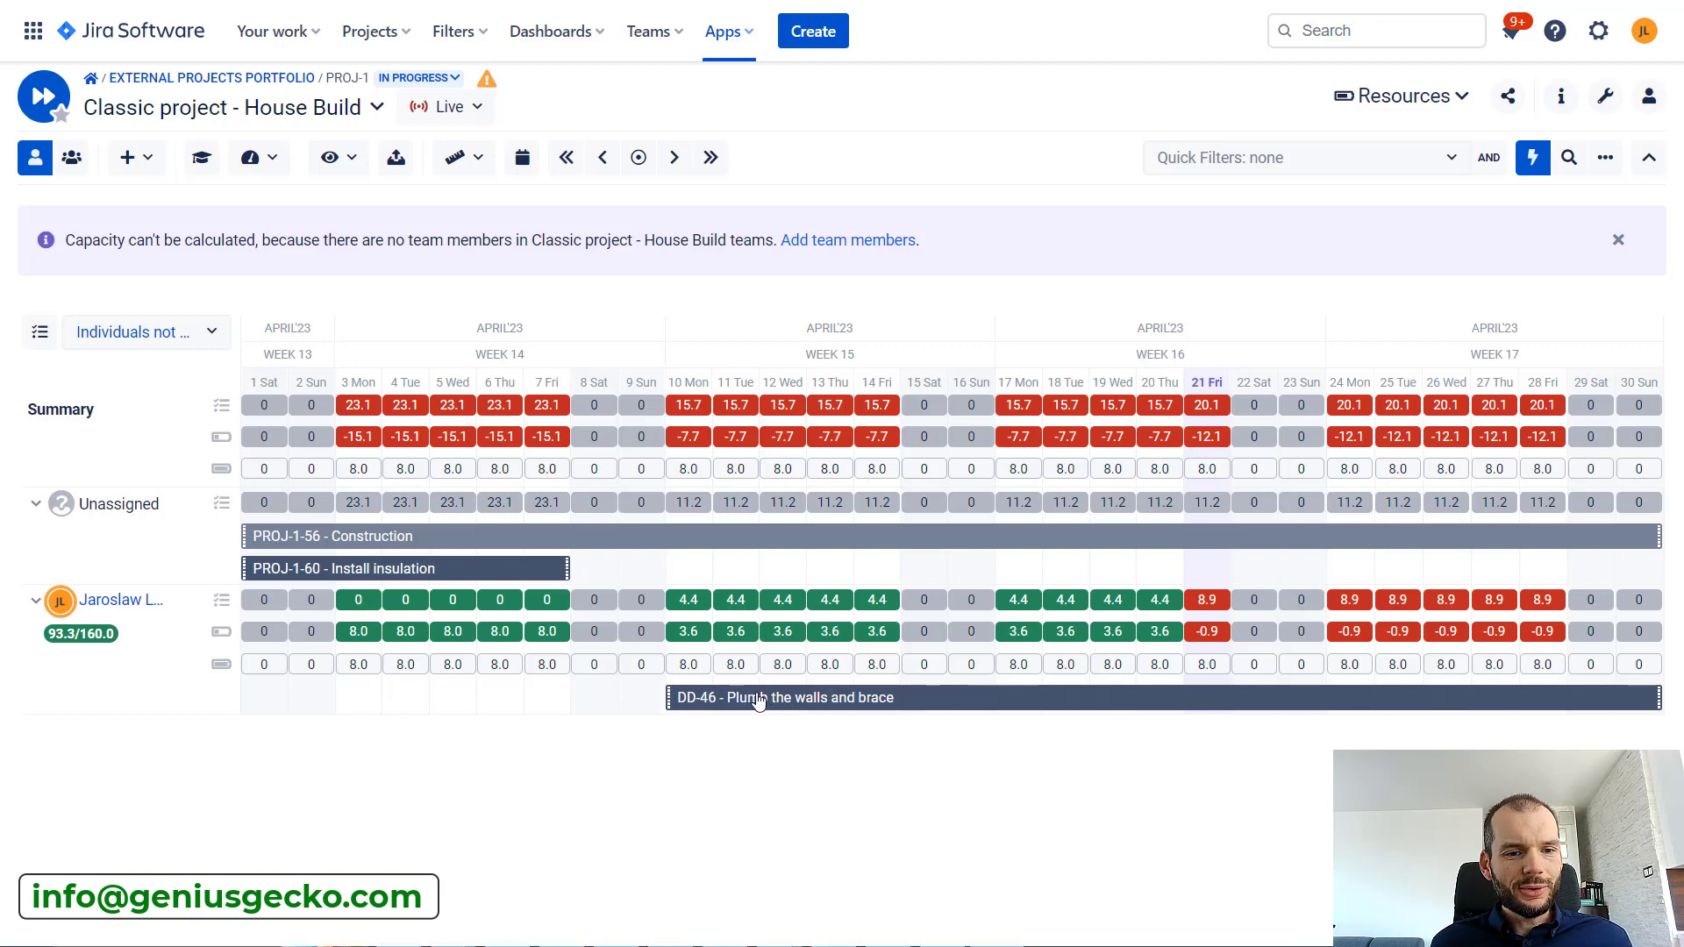
pyautogui.moveTo(757, 702); pyautogui.dragTo(518, 705)
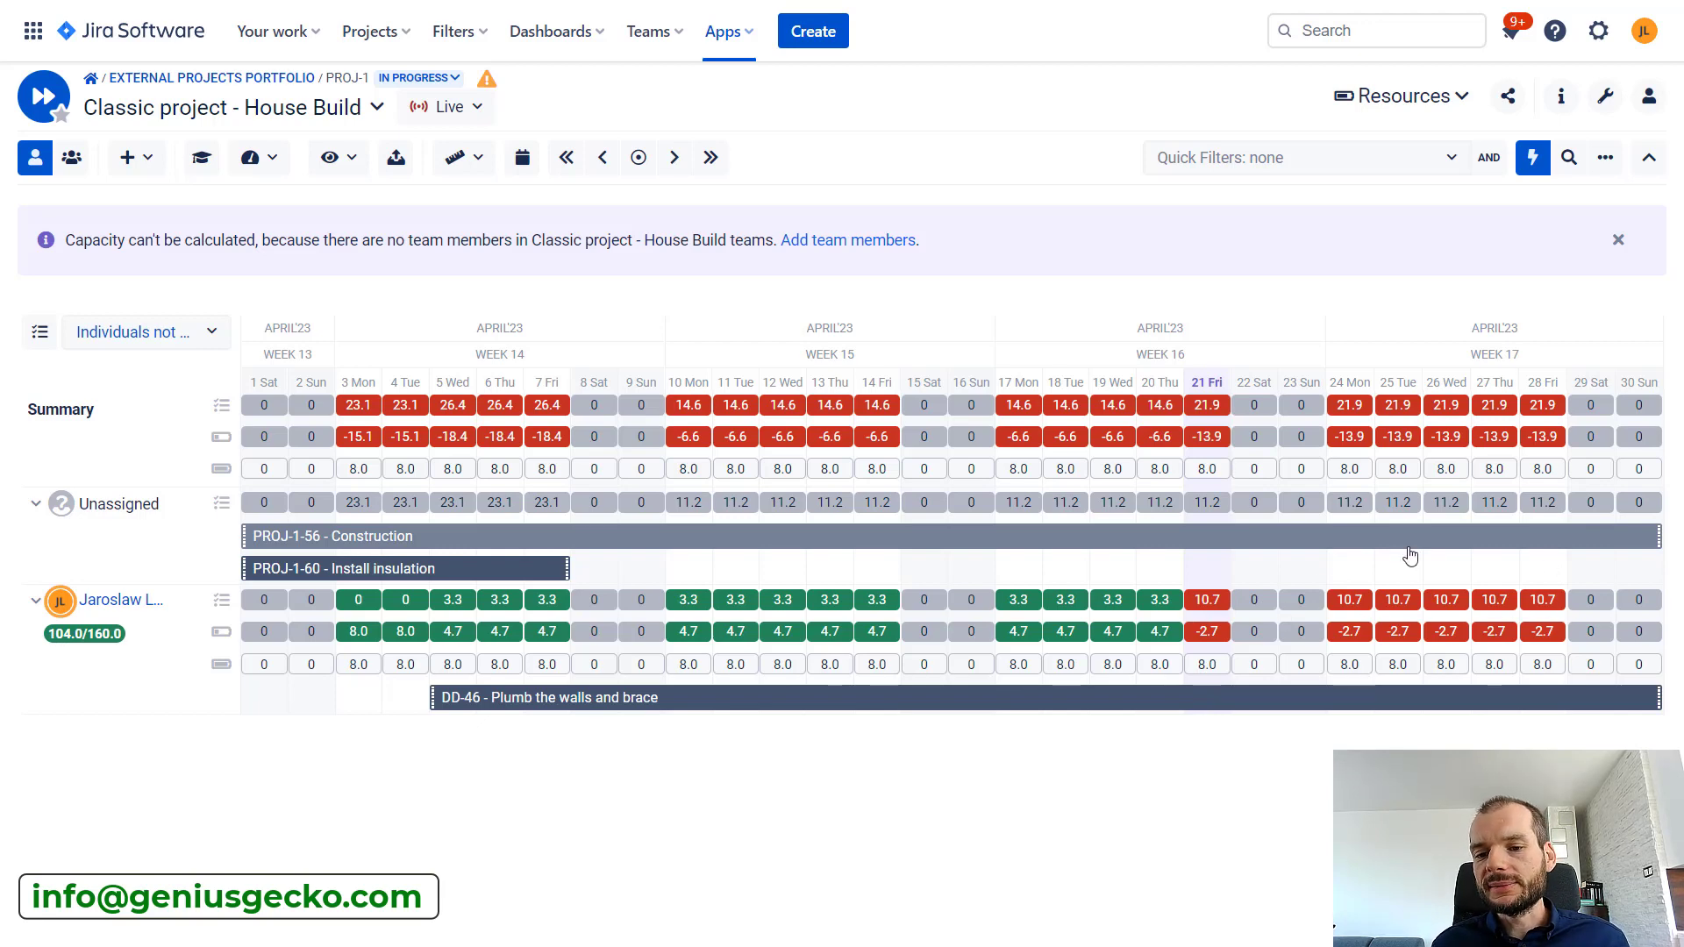
# Reschedule the start of the Plumb the walls and brace task through 17 and 11 April, leaving it at 12 April
pyautogui.moveTo(493, 707); pyautogui.dragTo(1060, 744)
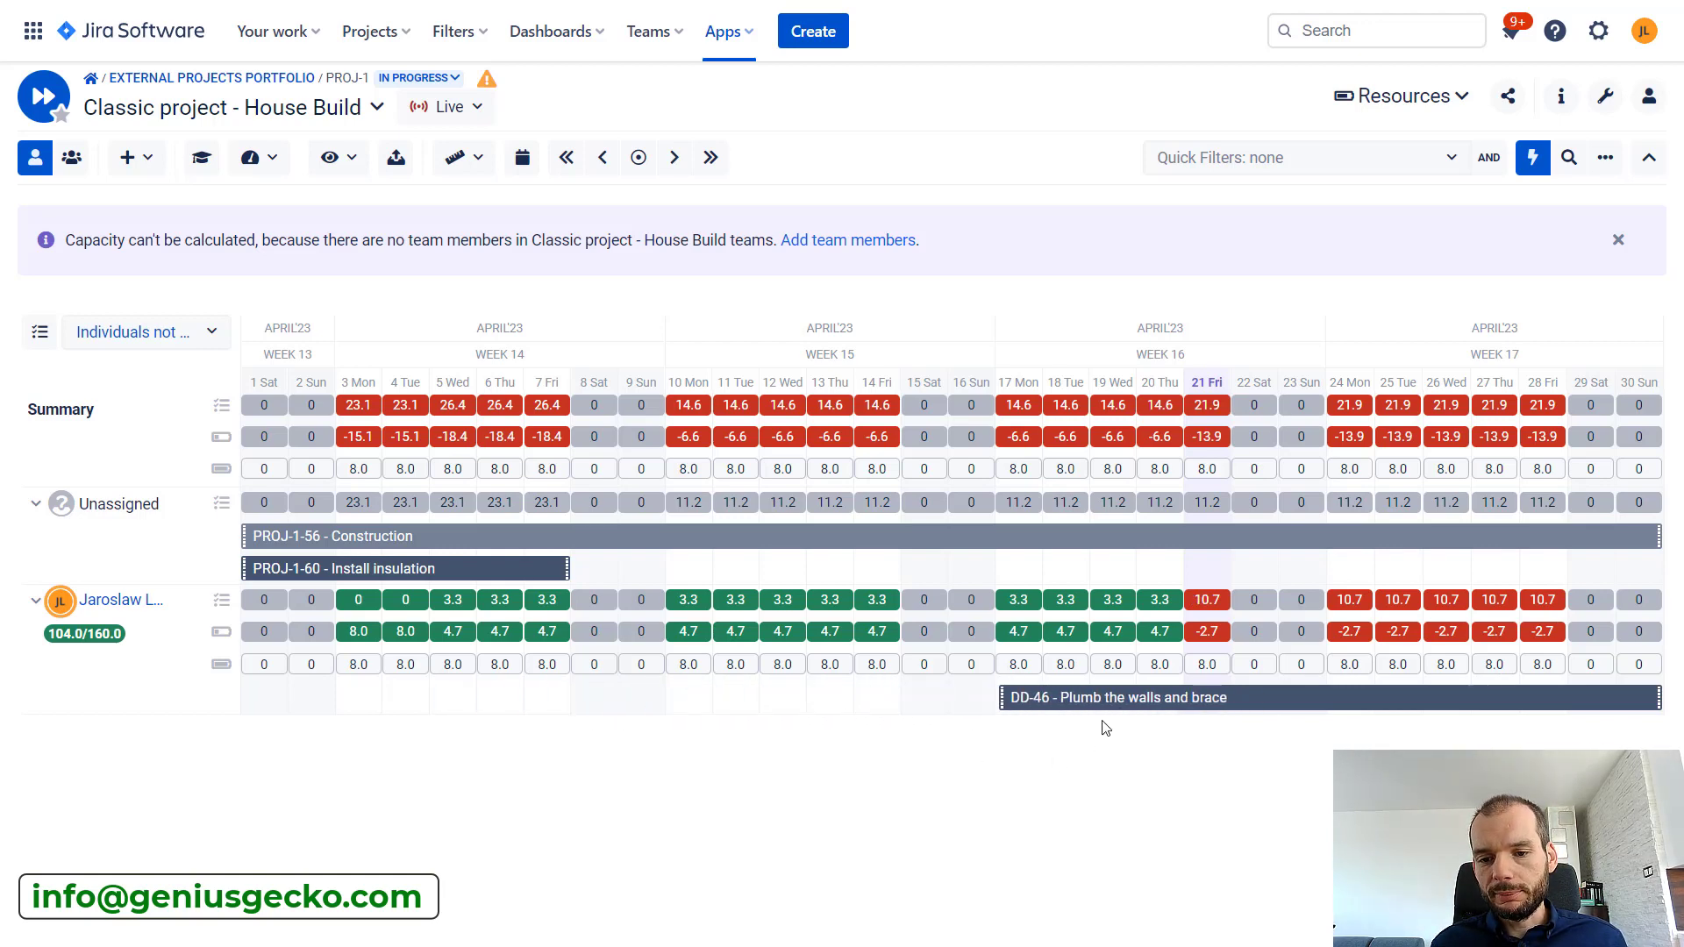
pyautogui.moveTo(1210, 703); pyautogui.dragTo(1000, 703)
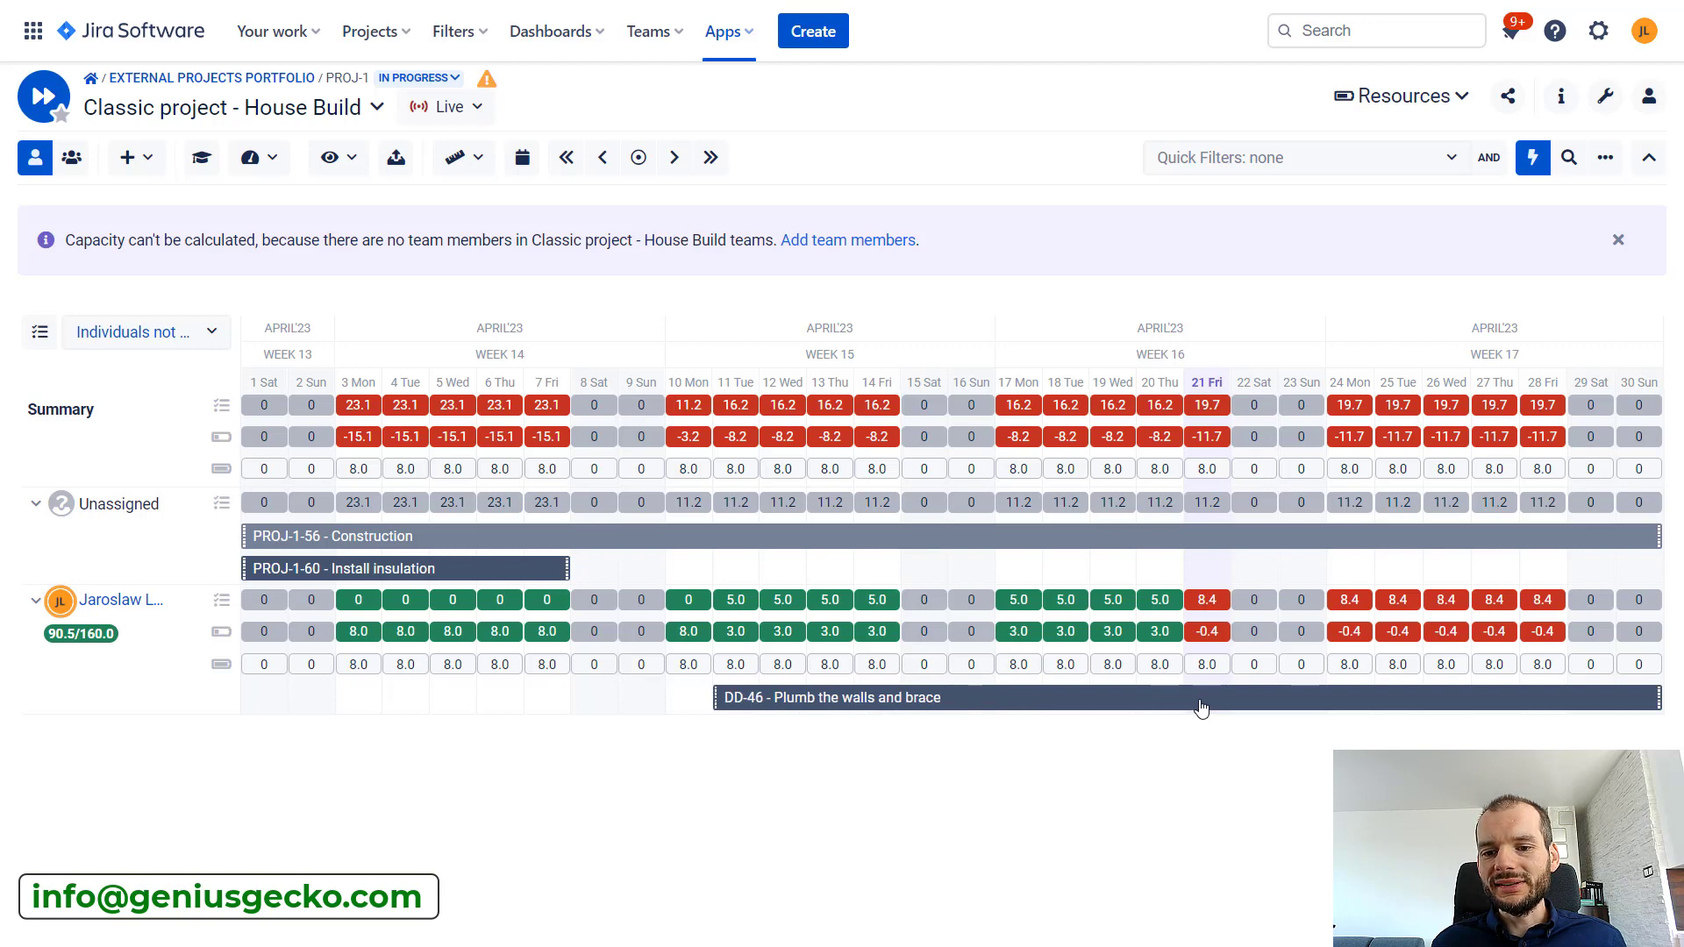
pyautogui.moveTo(1202, 709); pyautogui.dragTo(1250, 708)
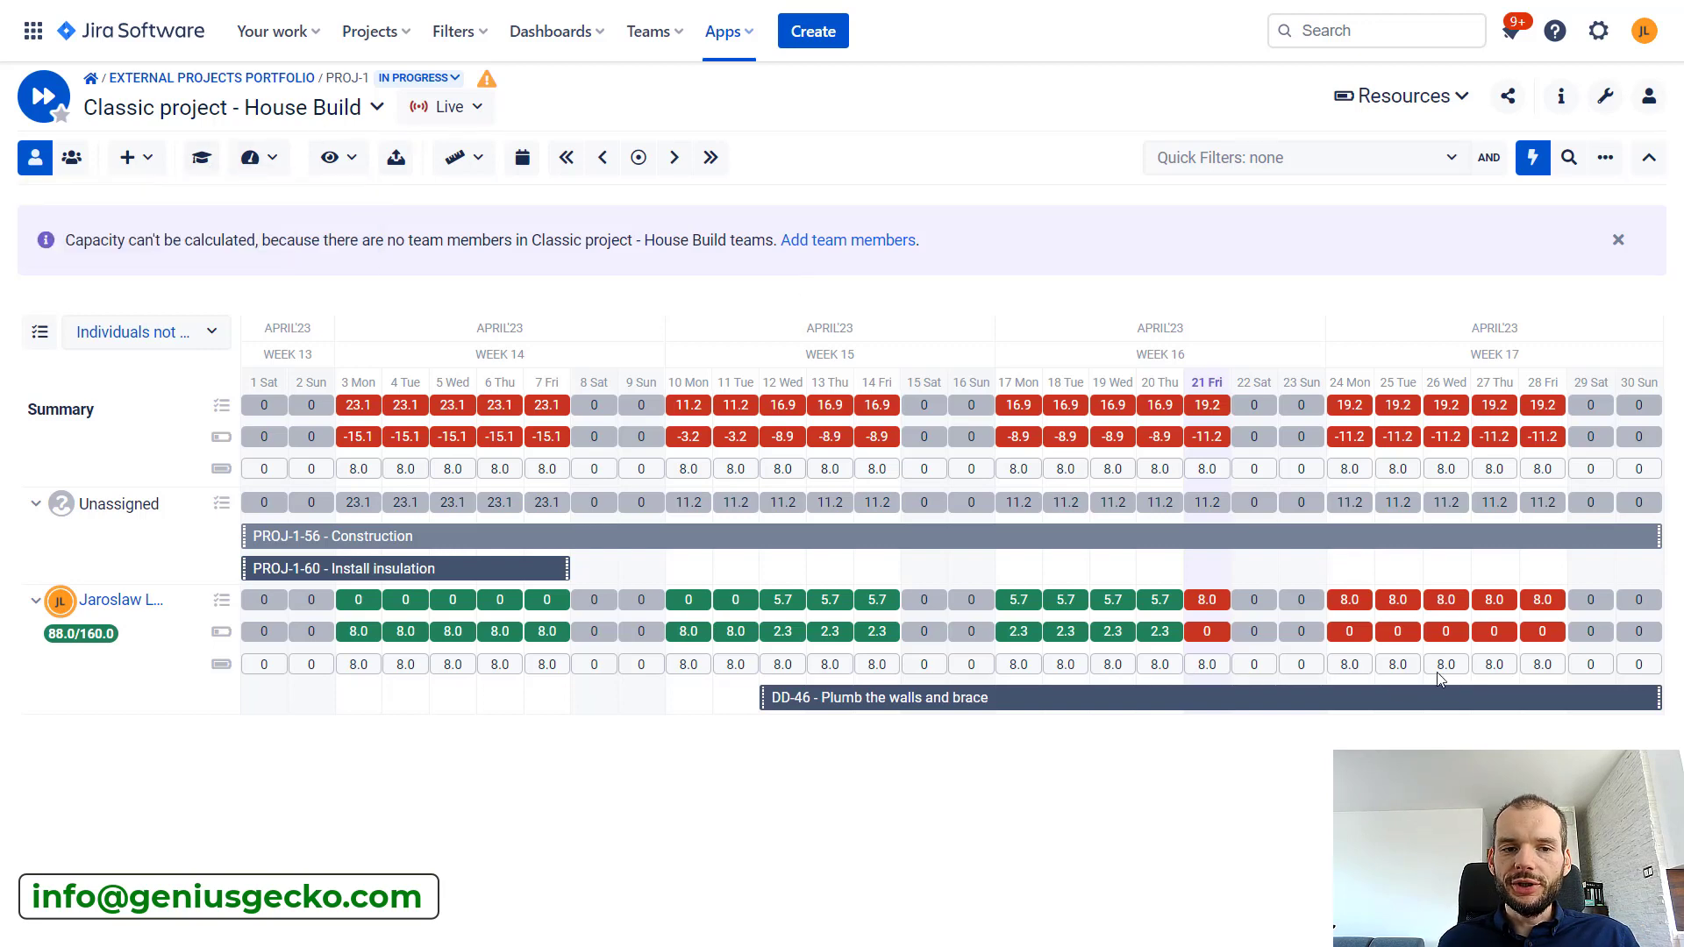
# Check the effort mode and unit options available for the workload calculation
pyautogui.click(274, 161)
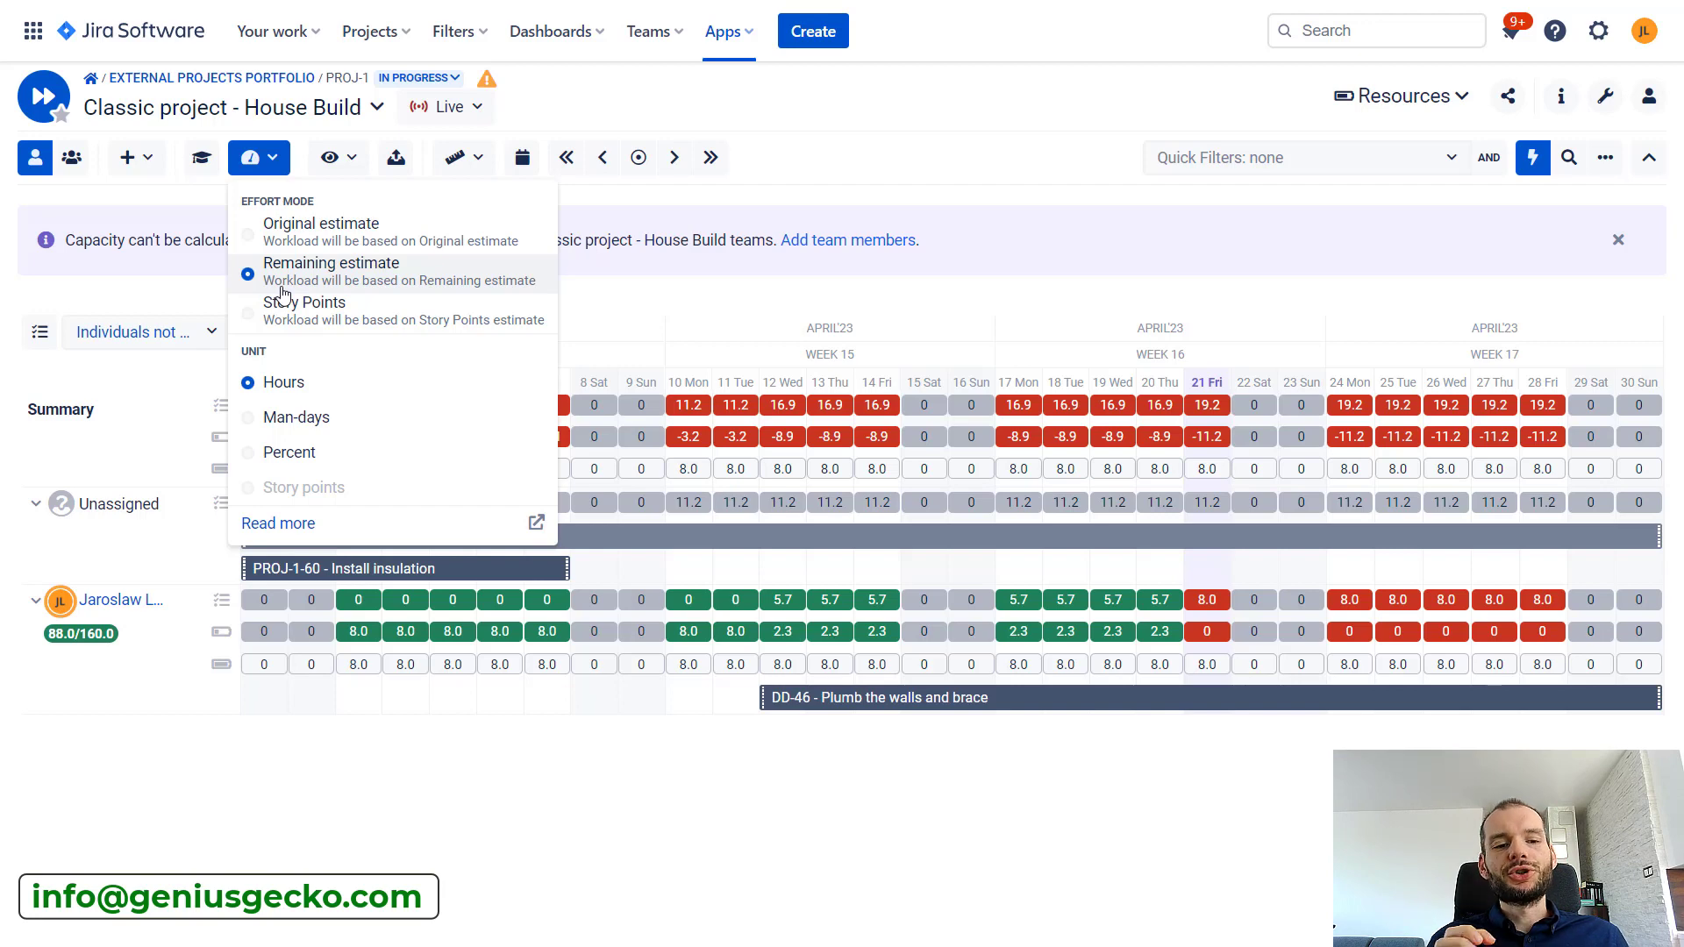
pyautogui.click(869, 188)
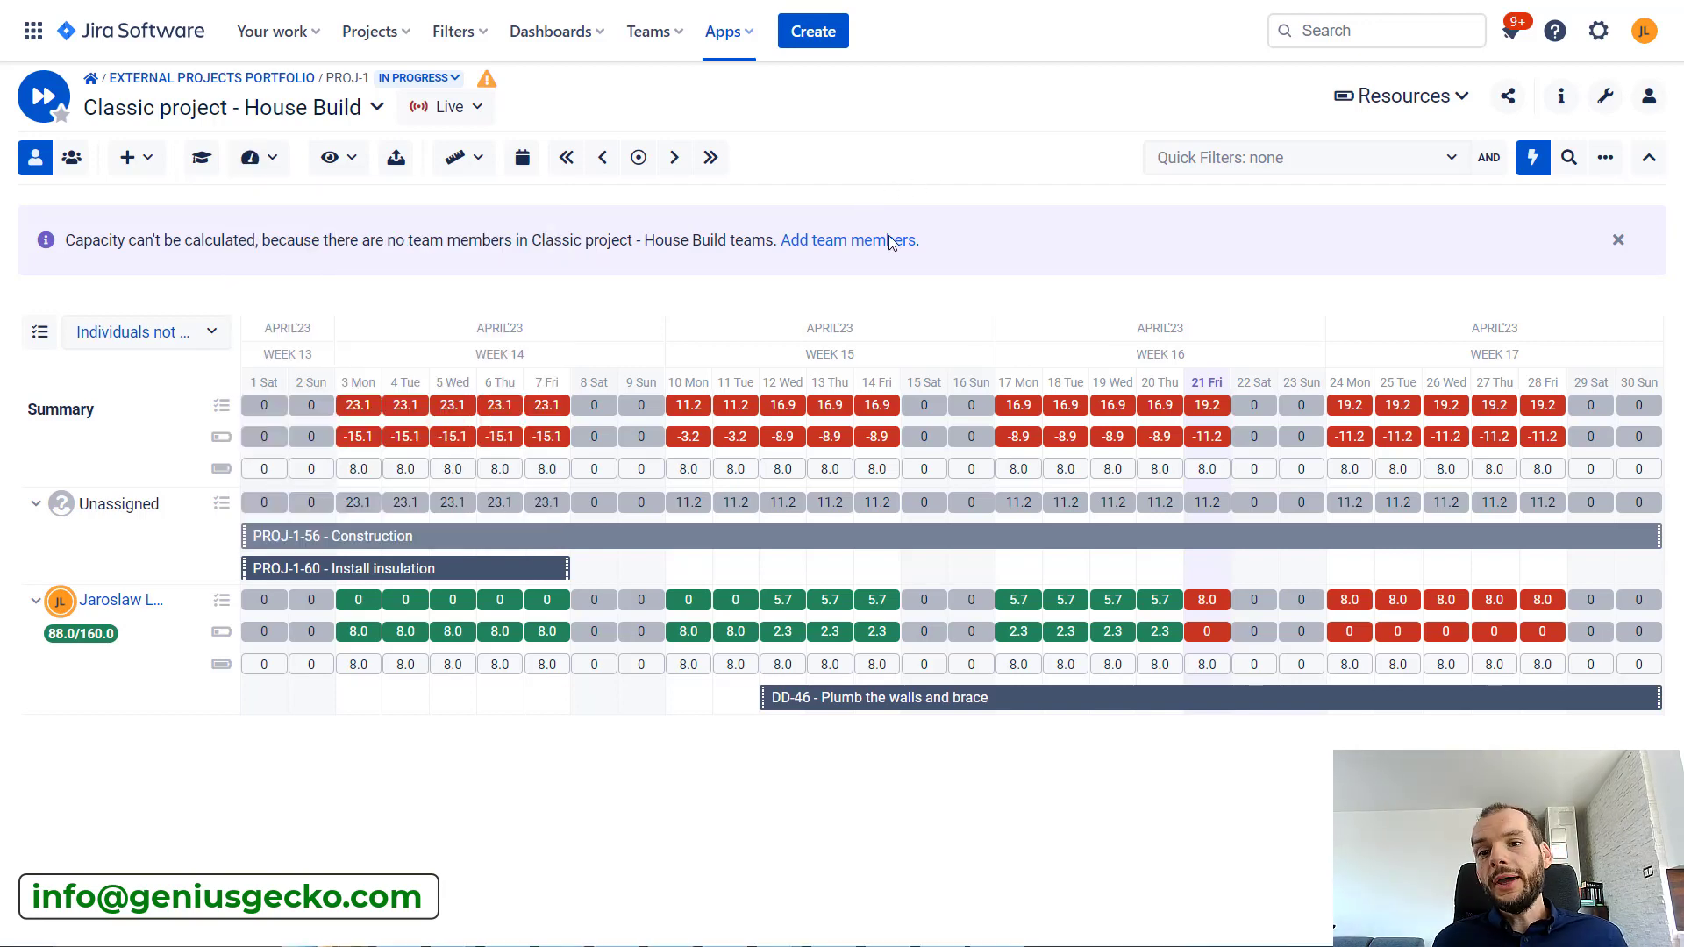
# Return to the Gantt module and locate the overdue Install insulation task on the timeline with the infobar collapsed
pyautogui.click(1365, 93)
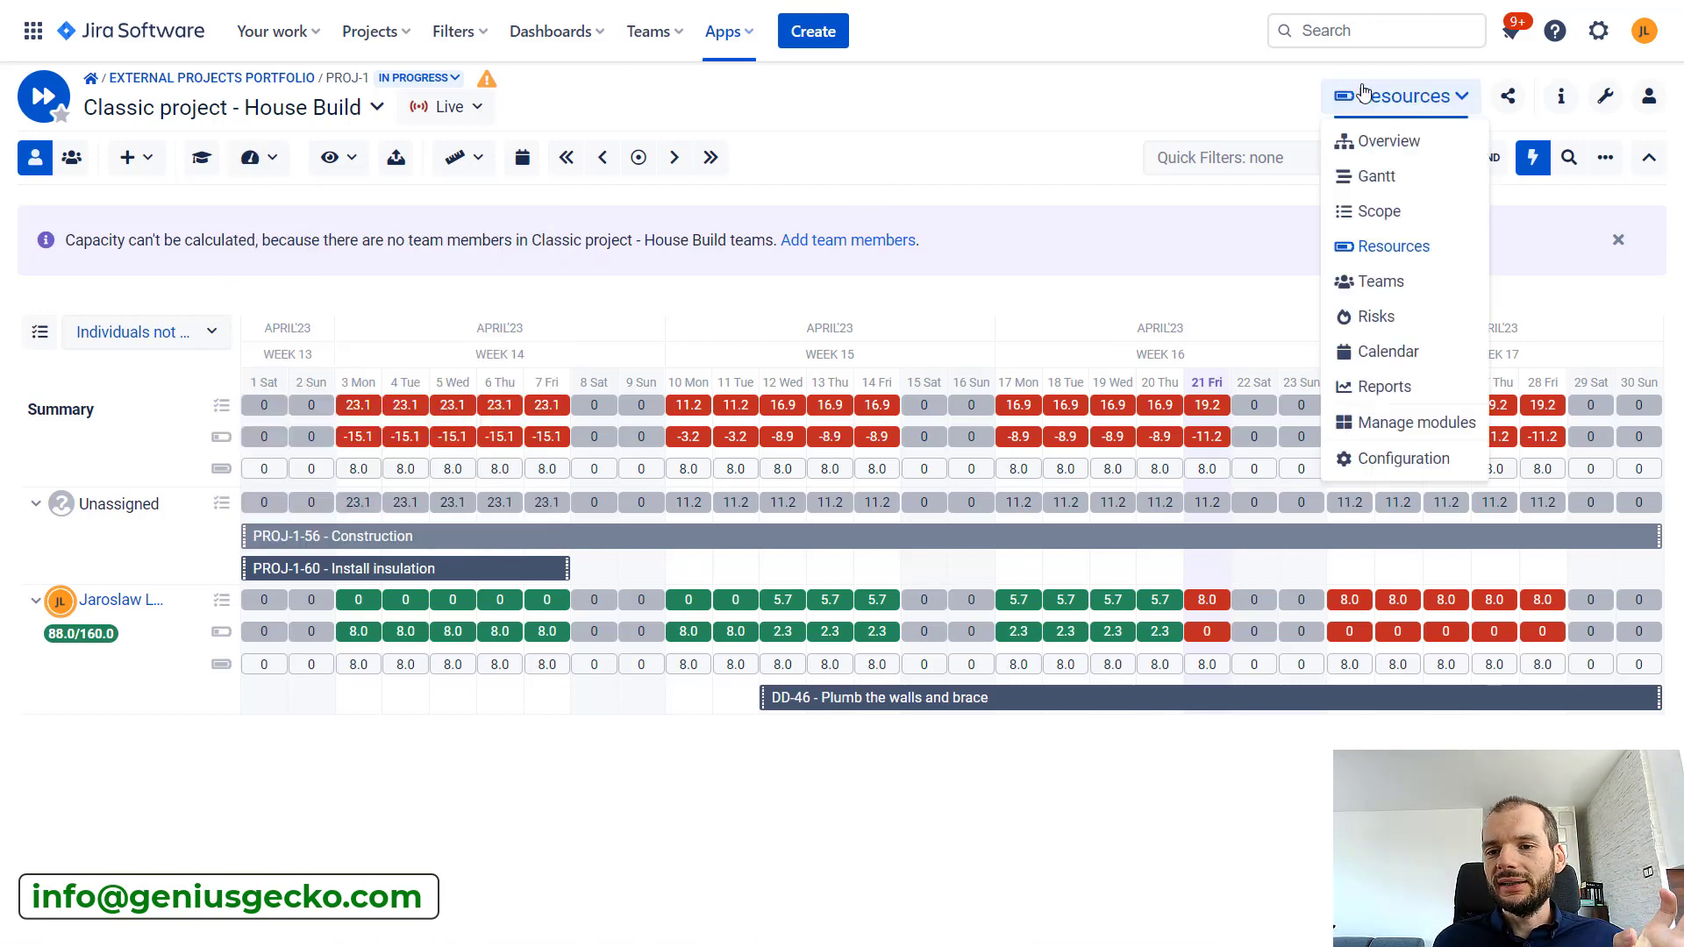
pyautogui.click(1377, 176)
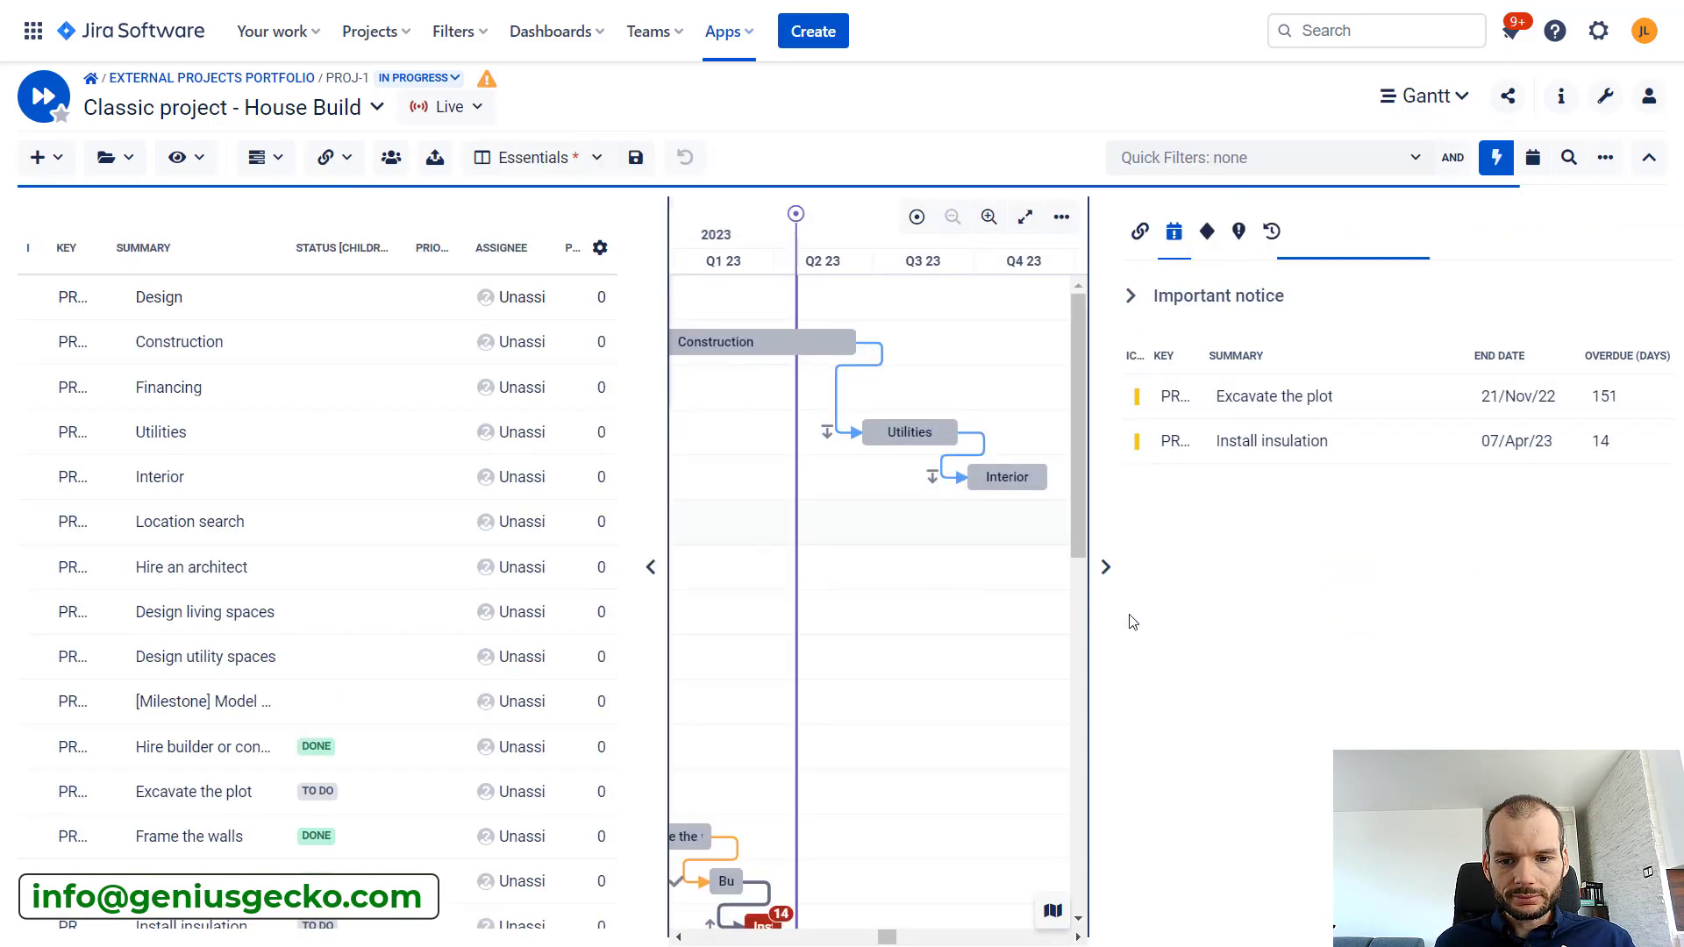
pyautogui.click(1273, 441)
pyautogui.click(1106, 566)
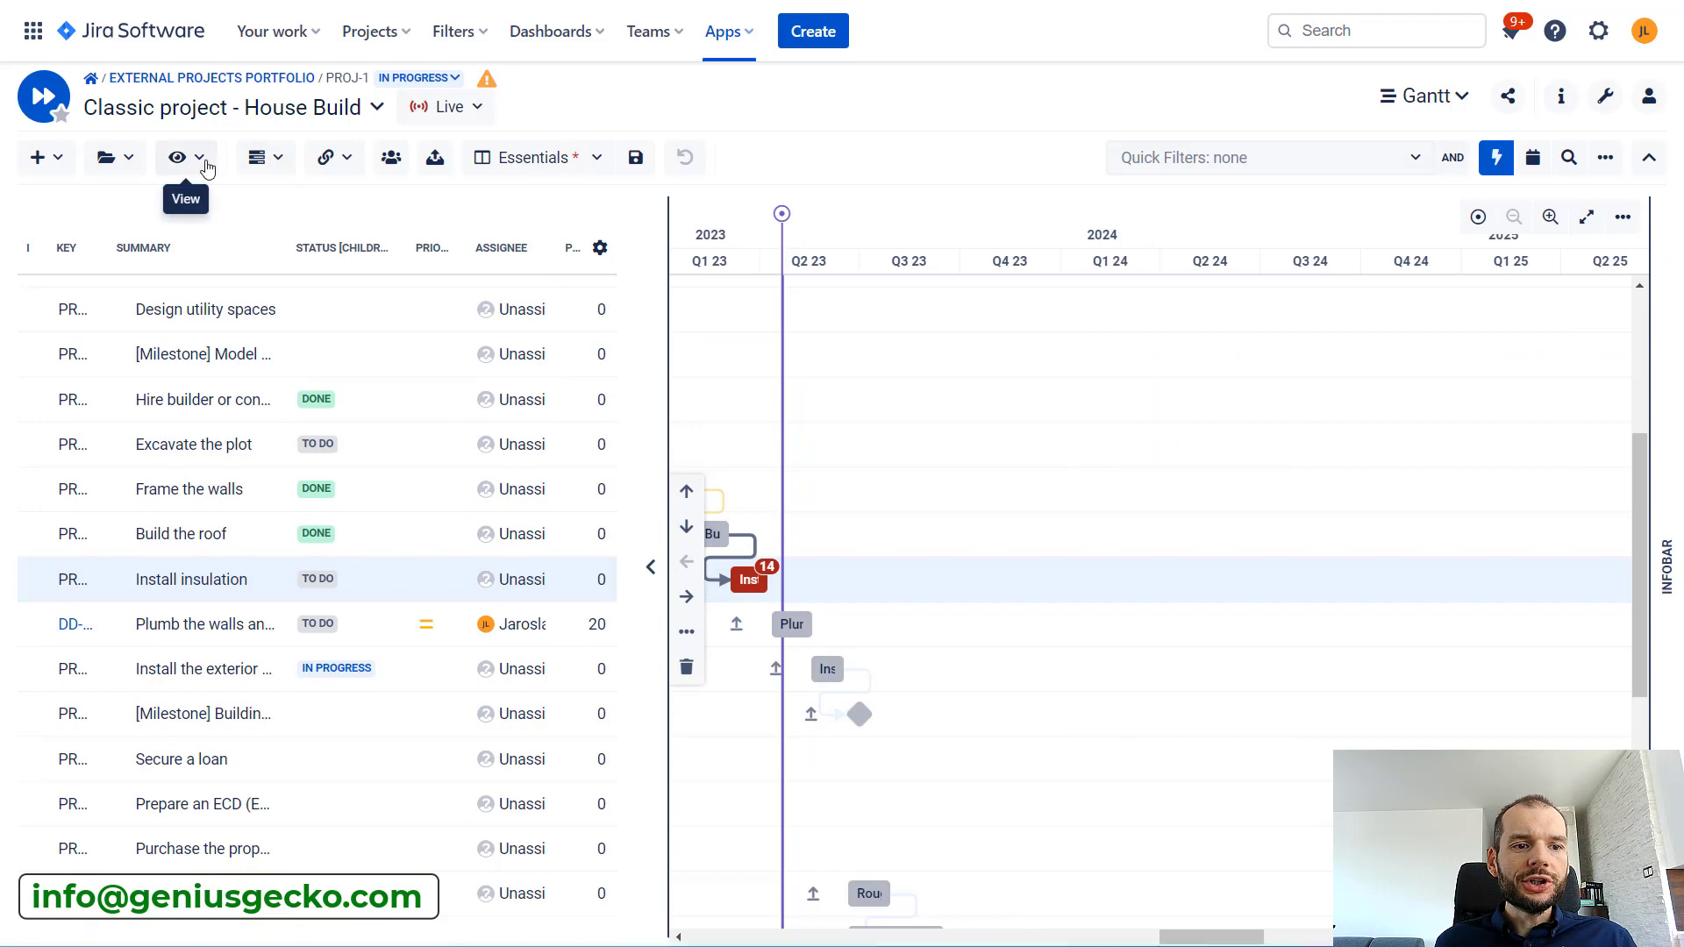
# Show progress on the Gantt task bars, with the timeline detailed down to months
pyautogui.click(180, 158)
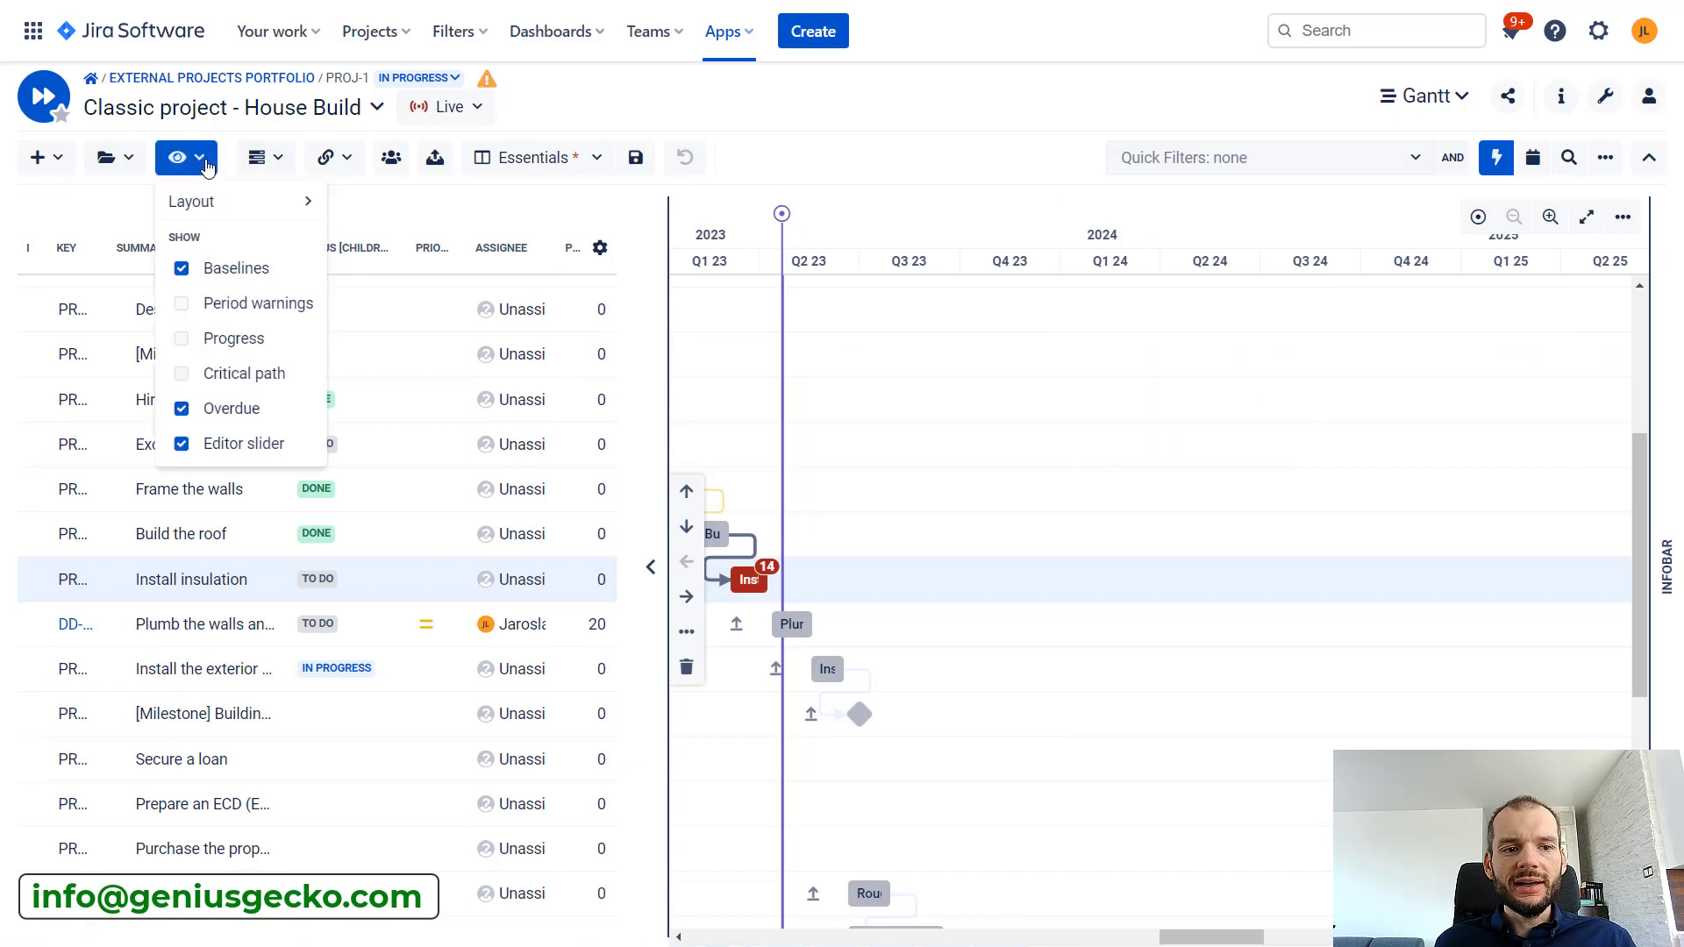
pyautogui.click(180, 346)
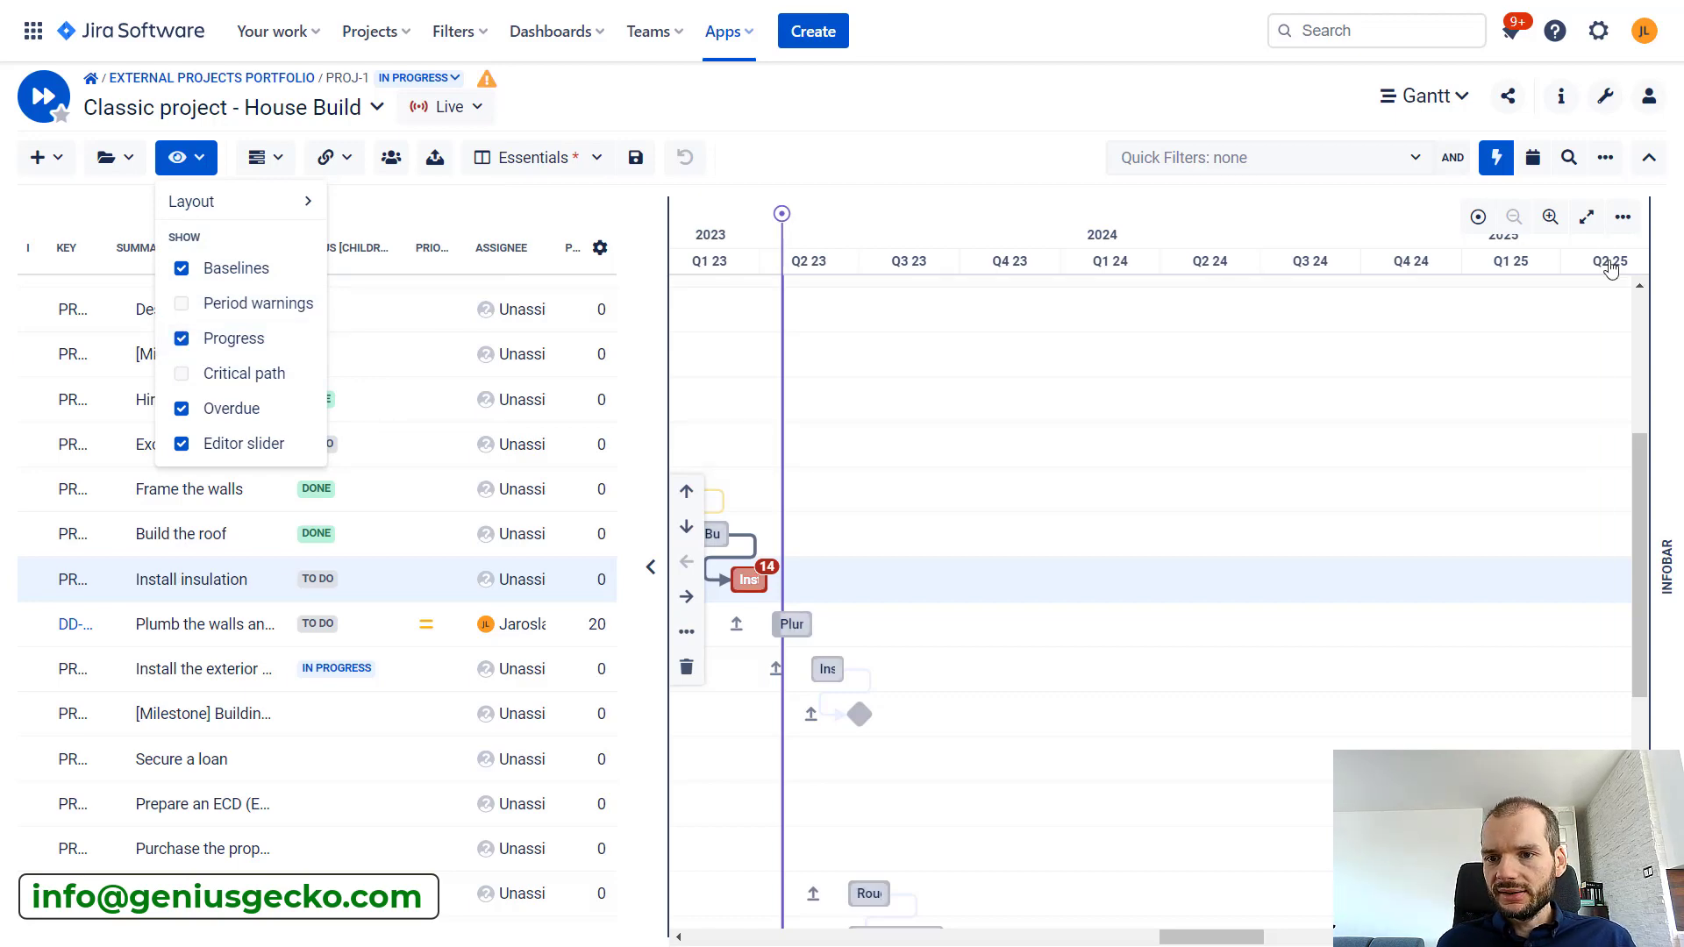
pyautogui.click(1551, 217)
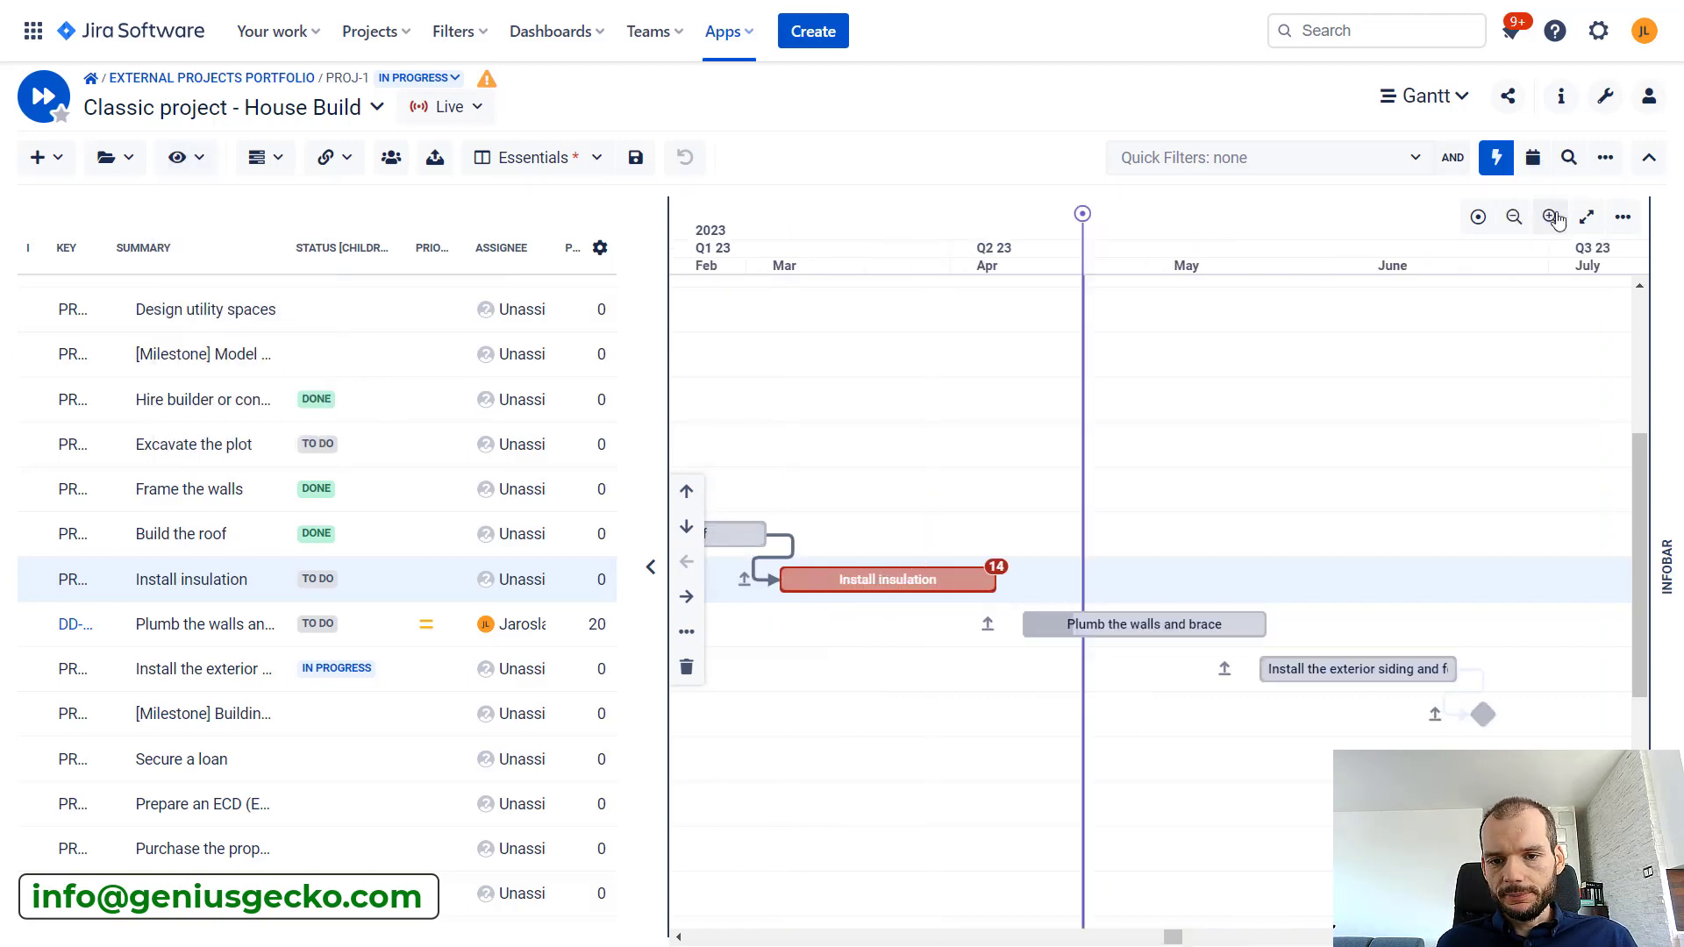
pyautogui.click(1551, 217)
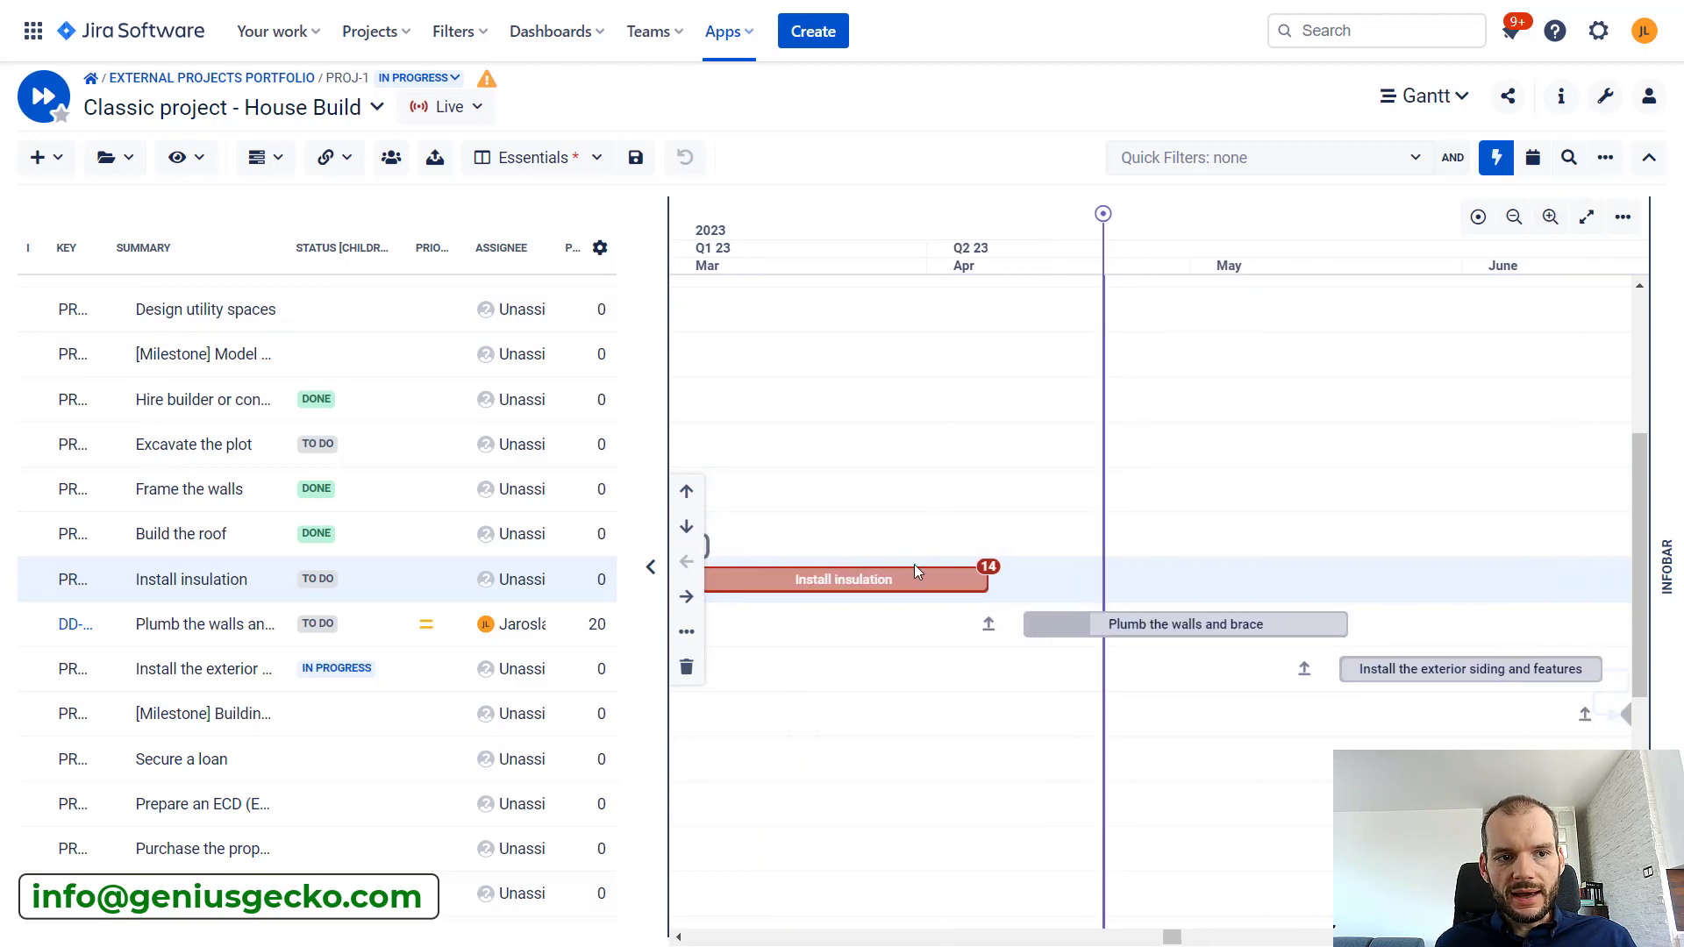
# Turn off the Overdue highlighting on the Gantt chart
pyautogui.click(189, 158)
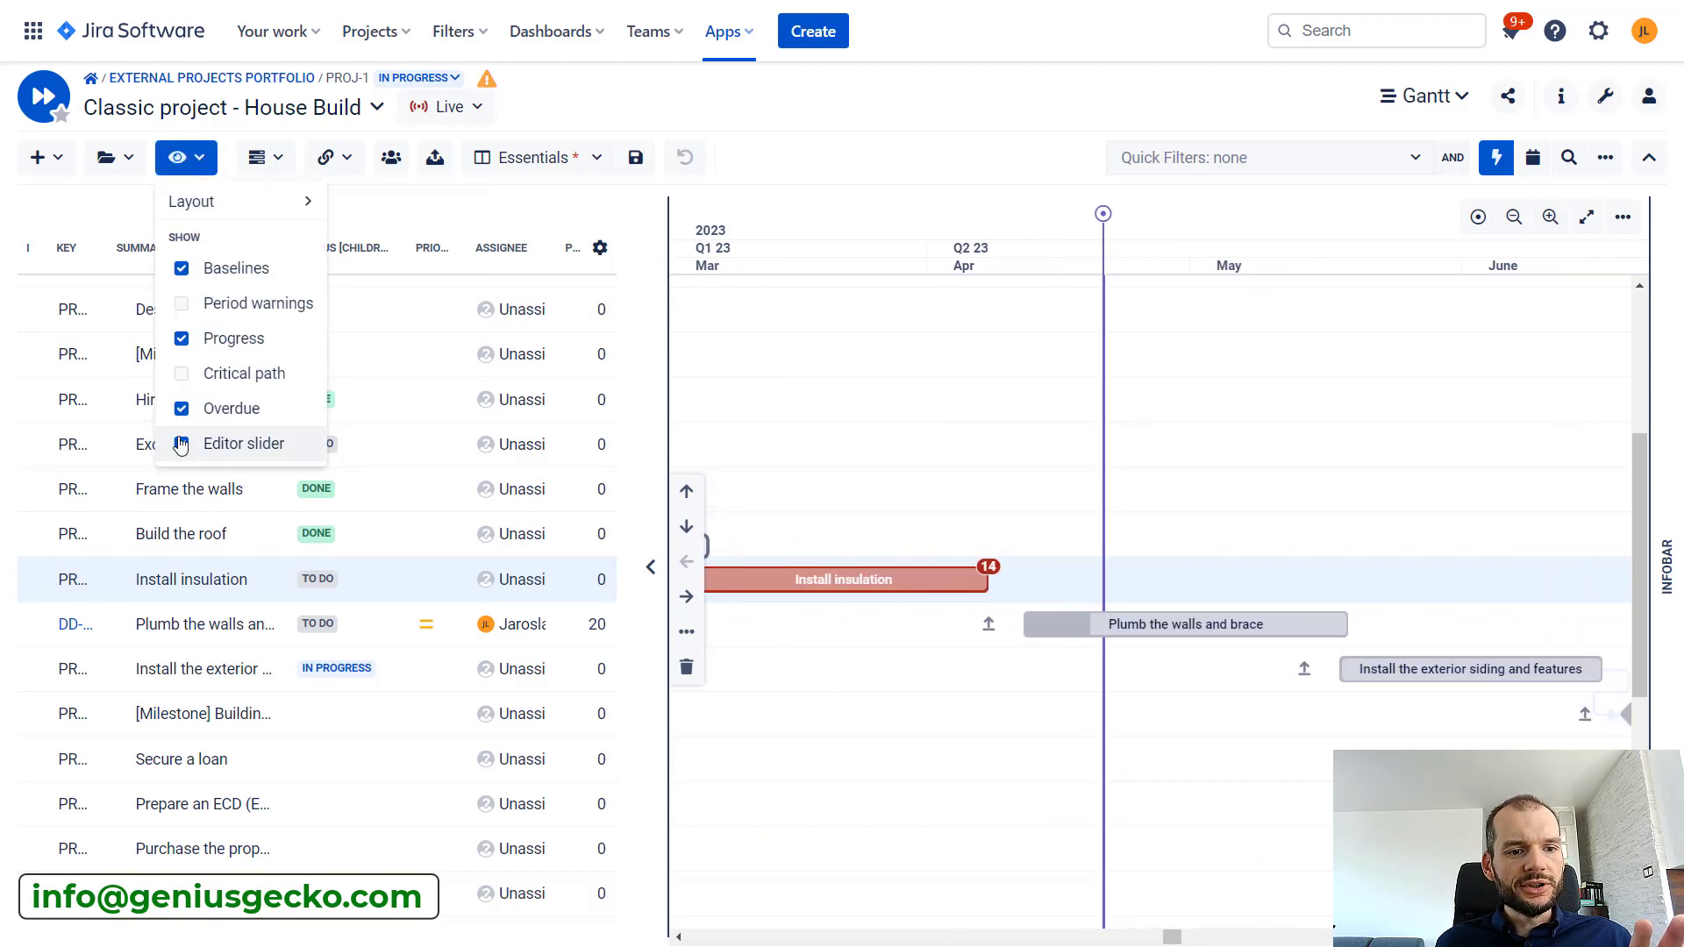
pyautogui.click(181, 409)
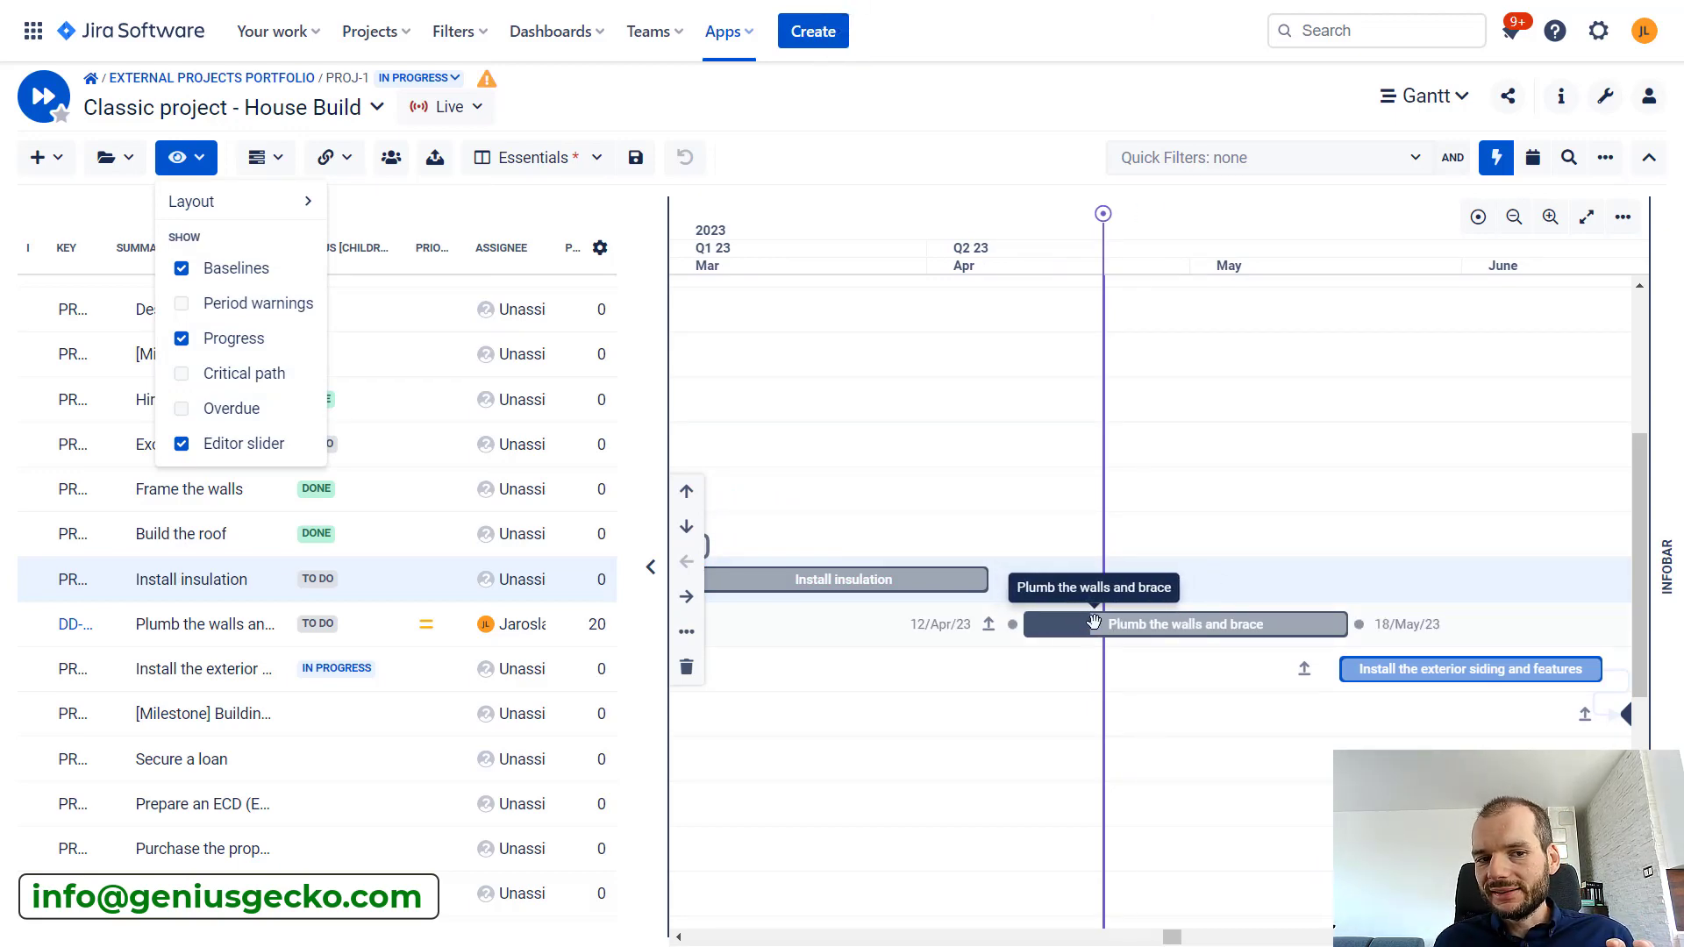
pyautogui.click(206, 161)
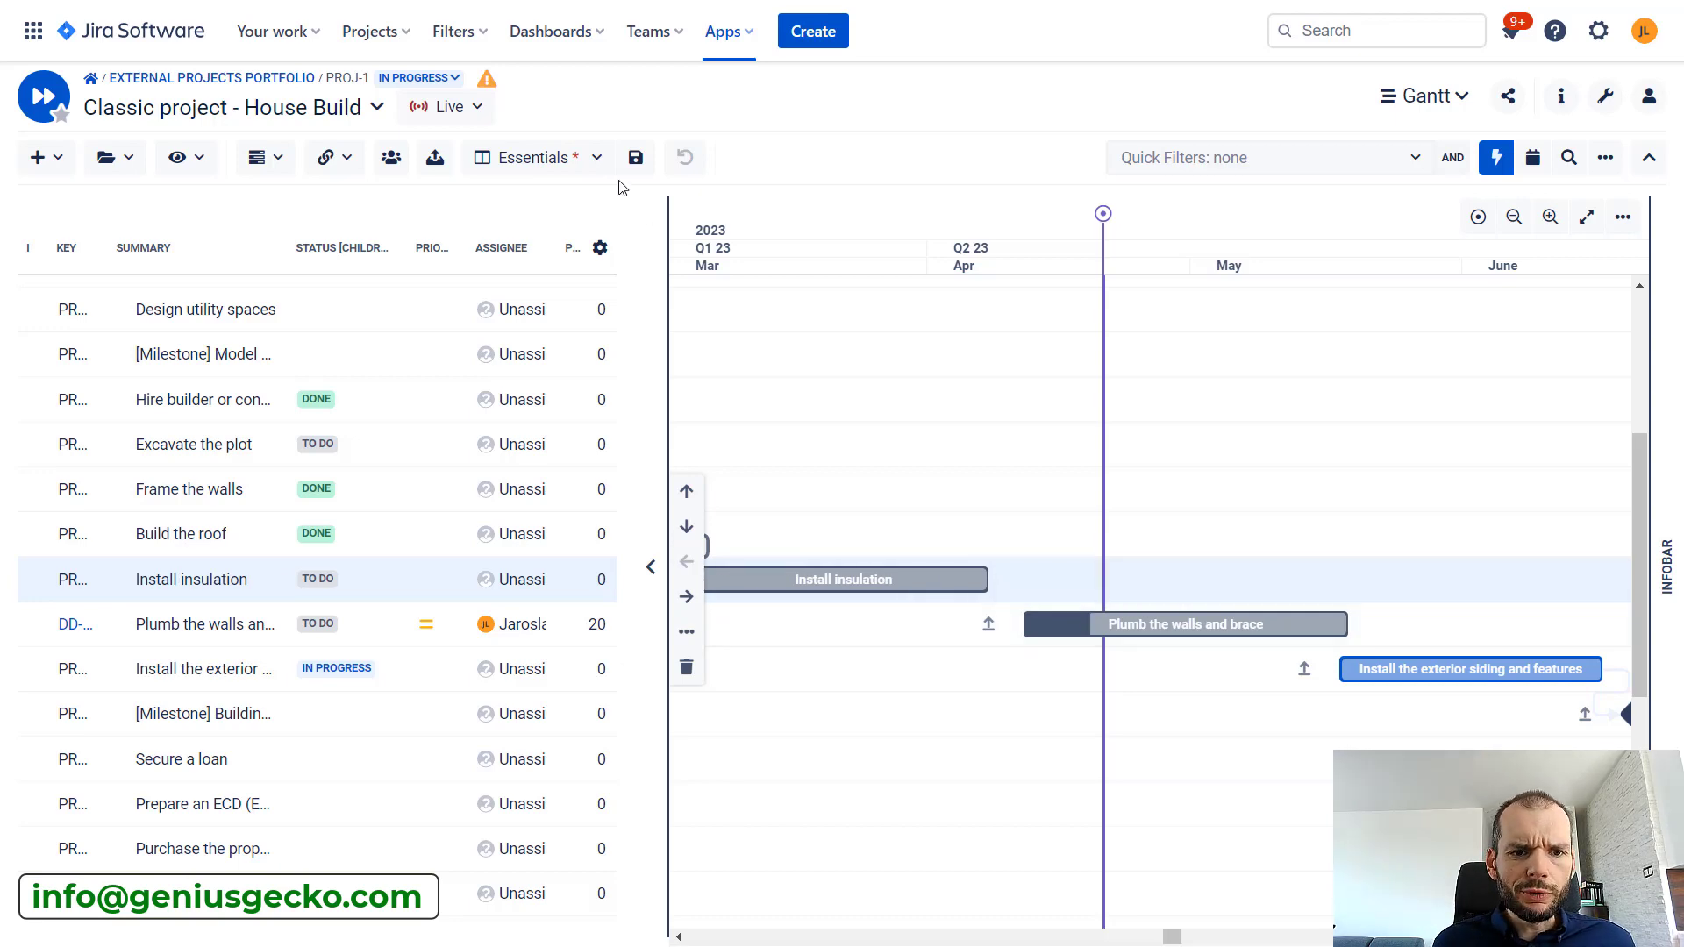
# Set the progress of the Plumb the walls and brace task to 15, and raise it to 50
pyautogui.click(596, 626)
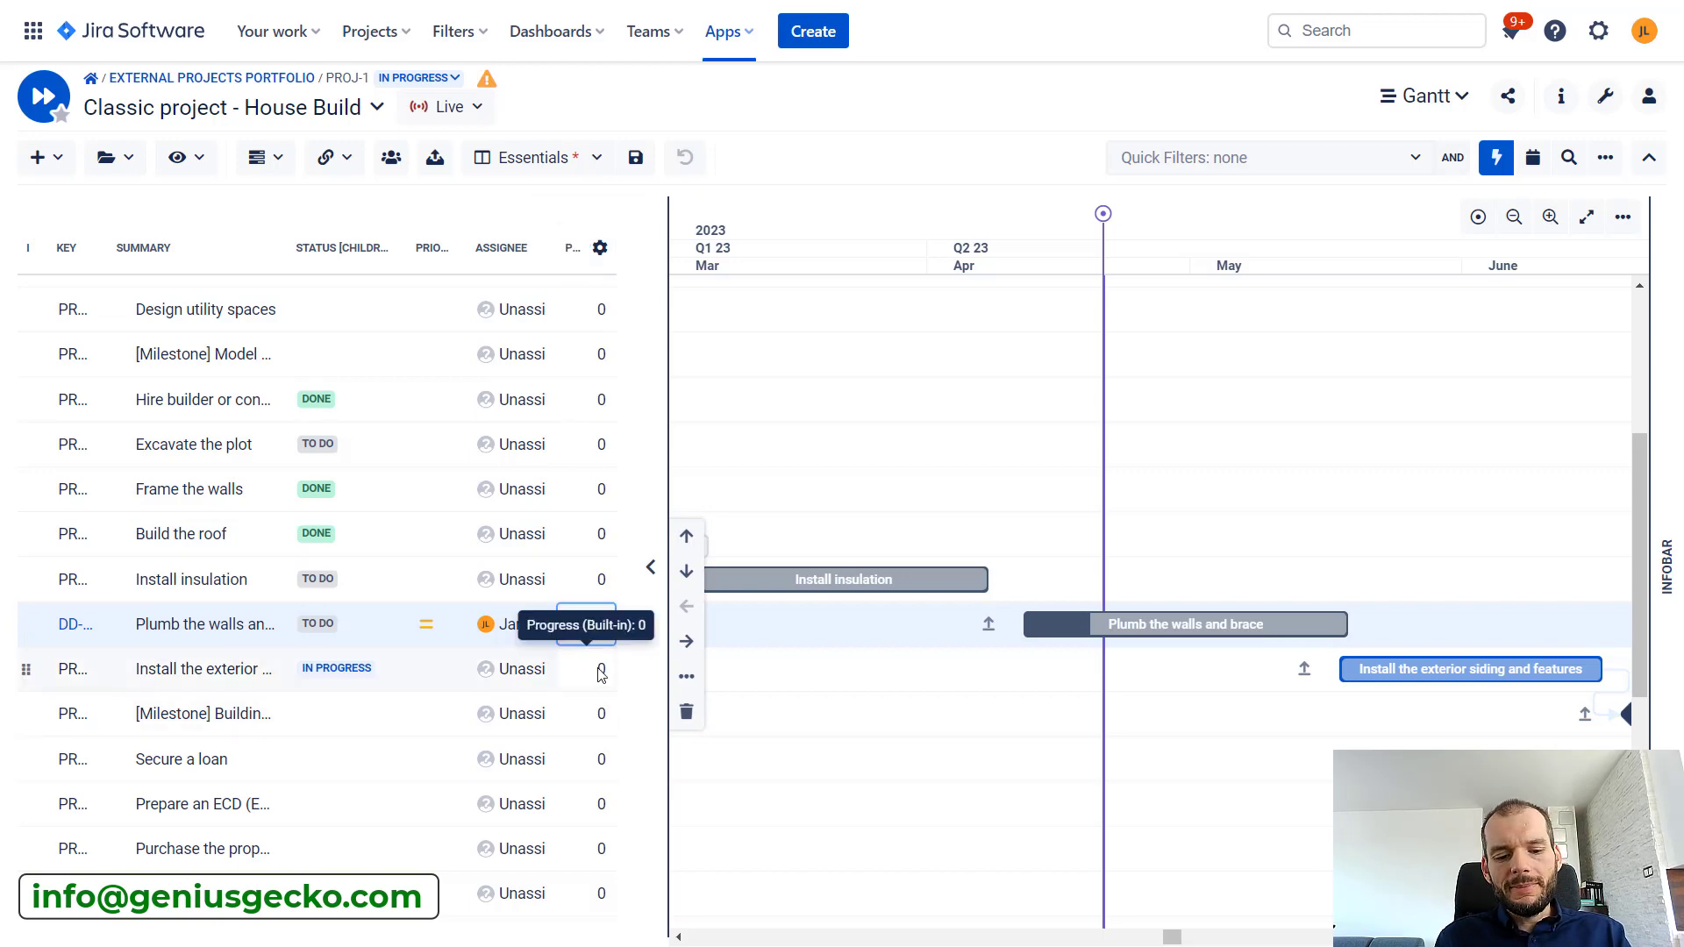
pyautogui.press('Return')
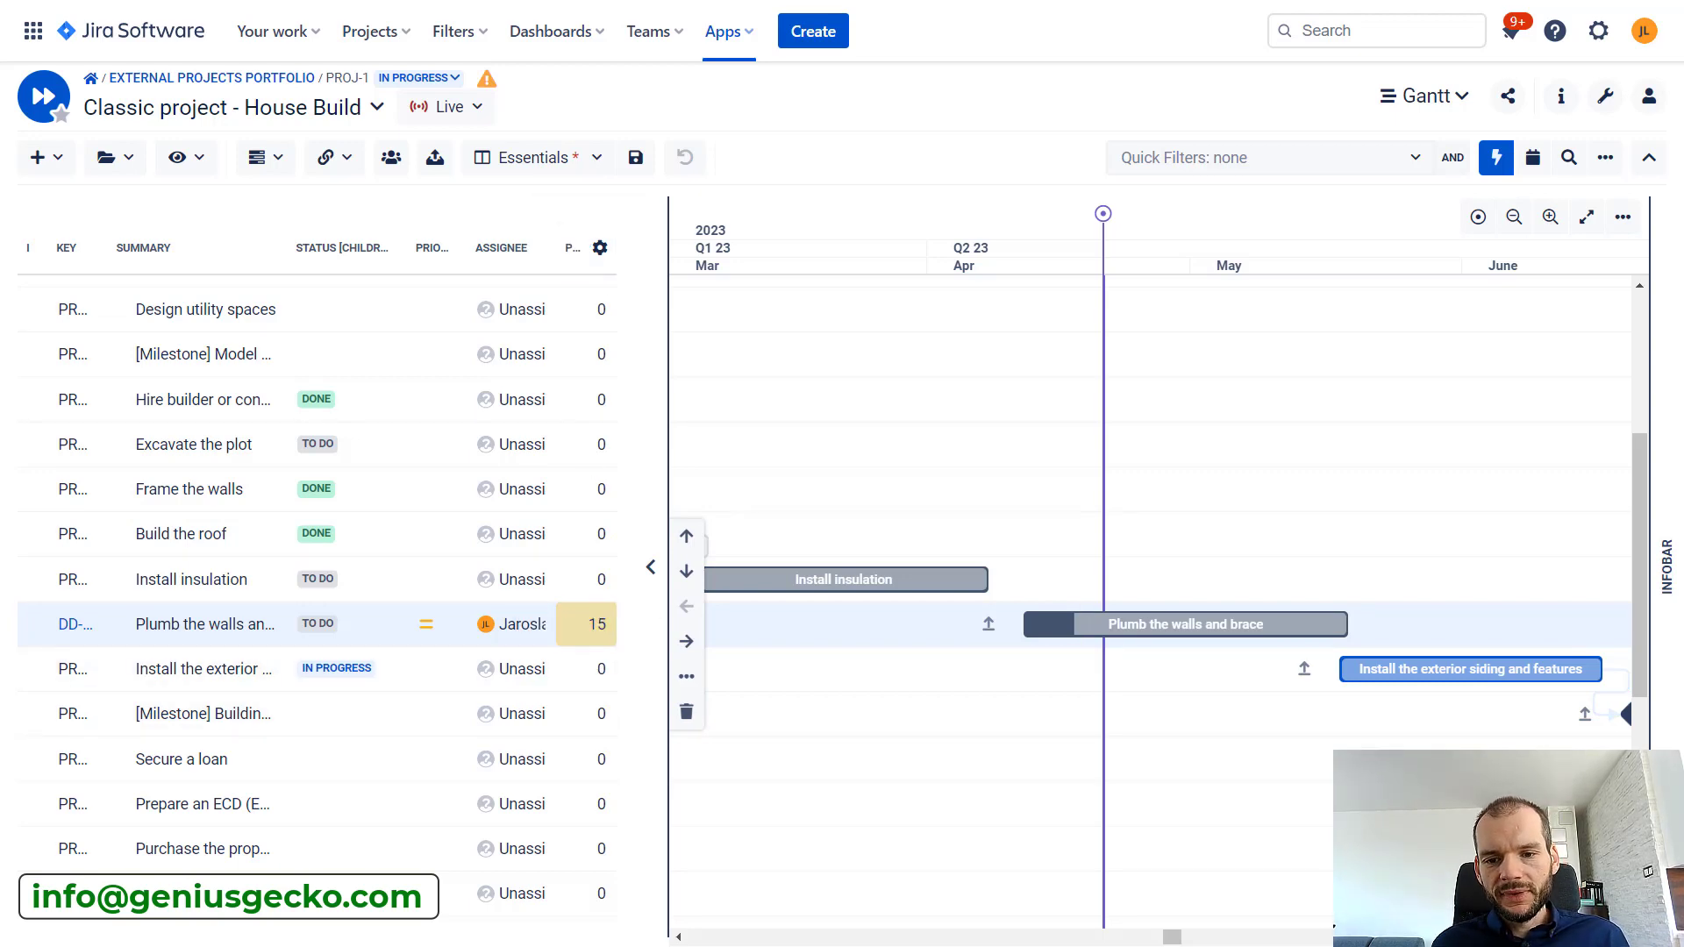
pyautogui.click(600, 625)
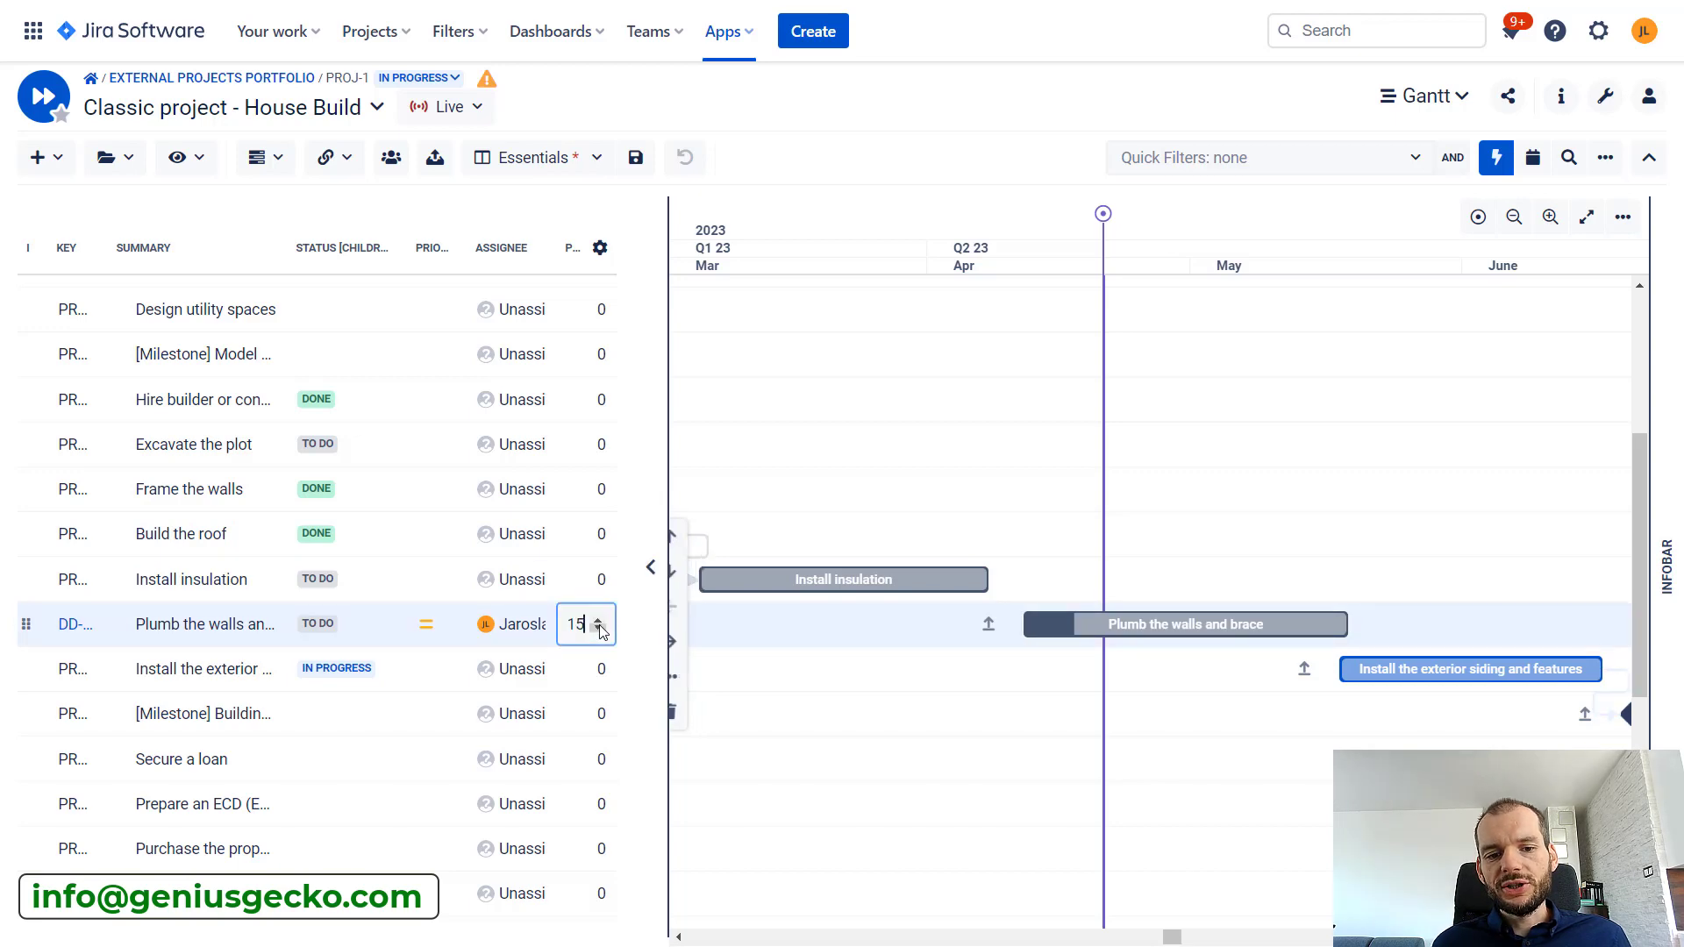
pyautogui.press('BackSpace')
pyautogui.press('BackSpace')
pyautogui.write('50')
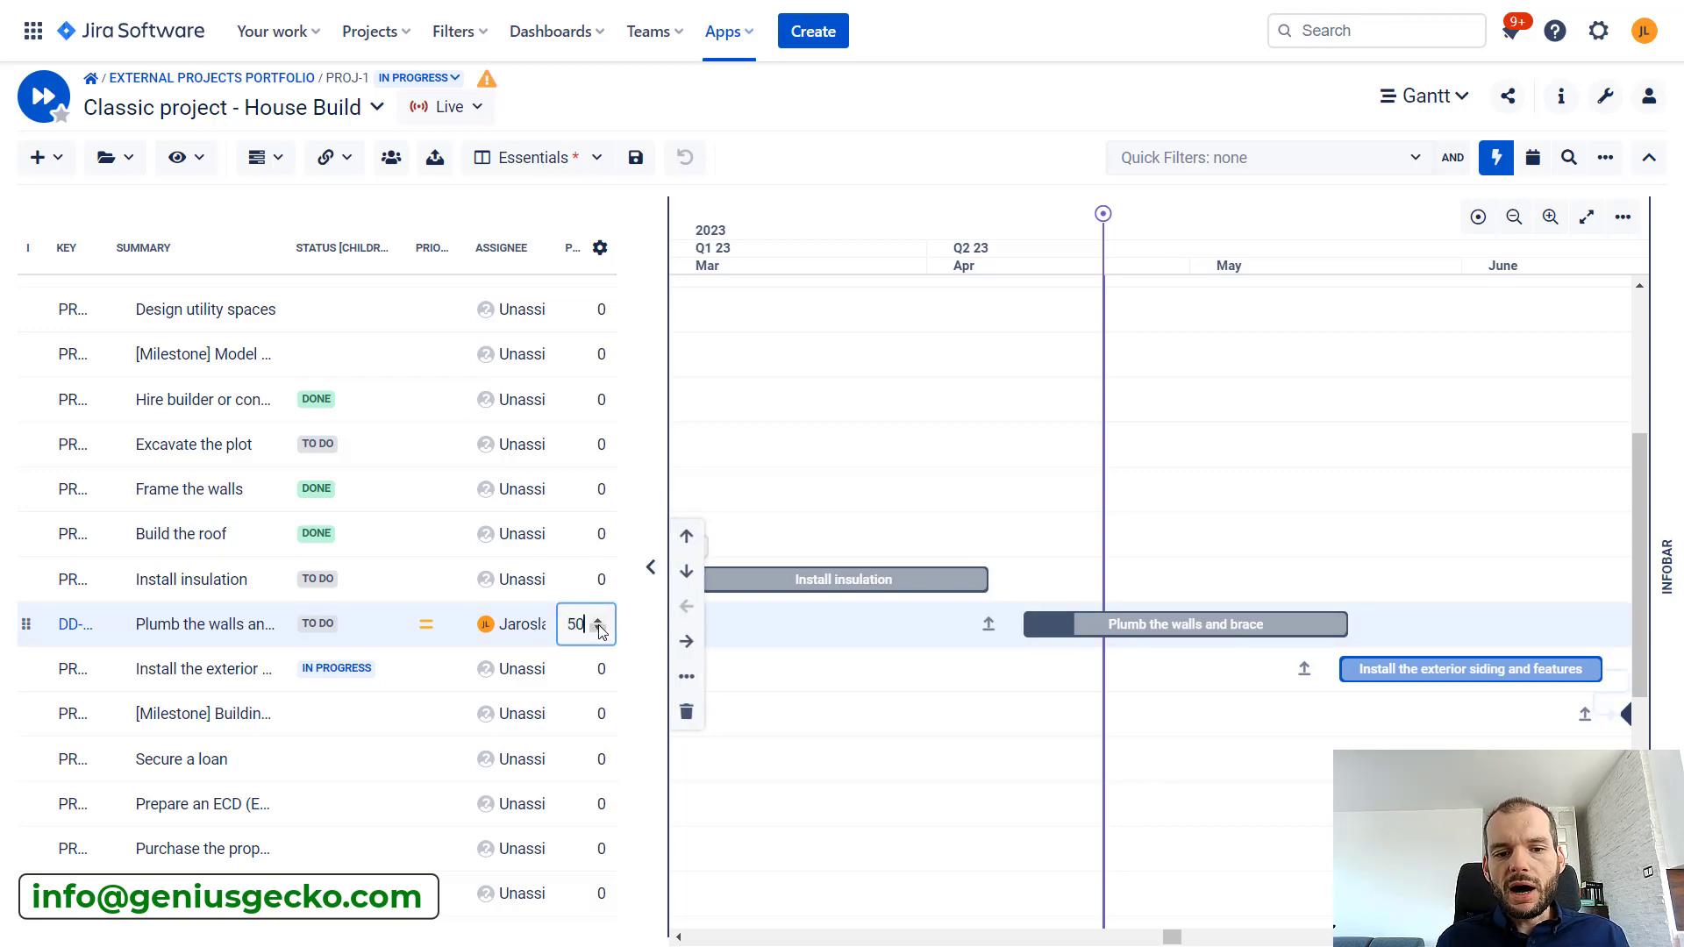
pyautogui.press('Return')
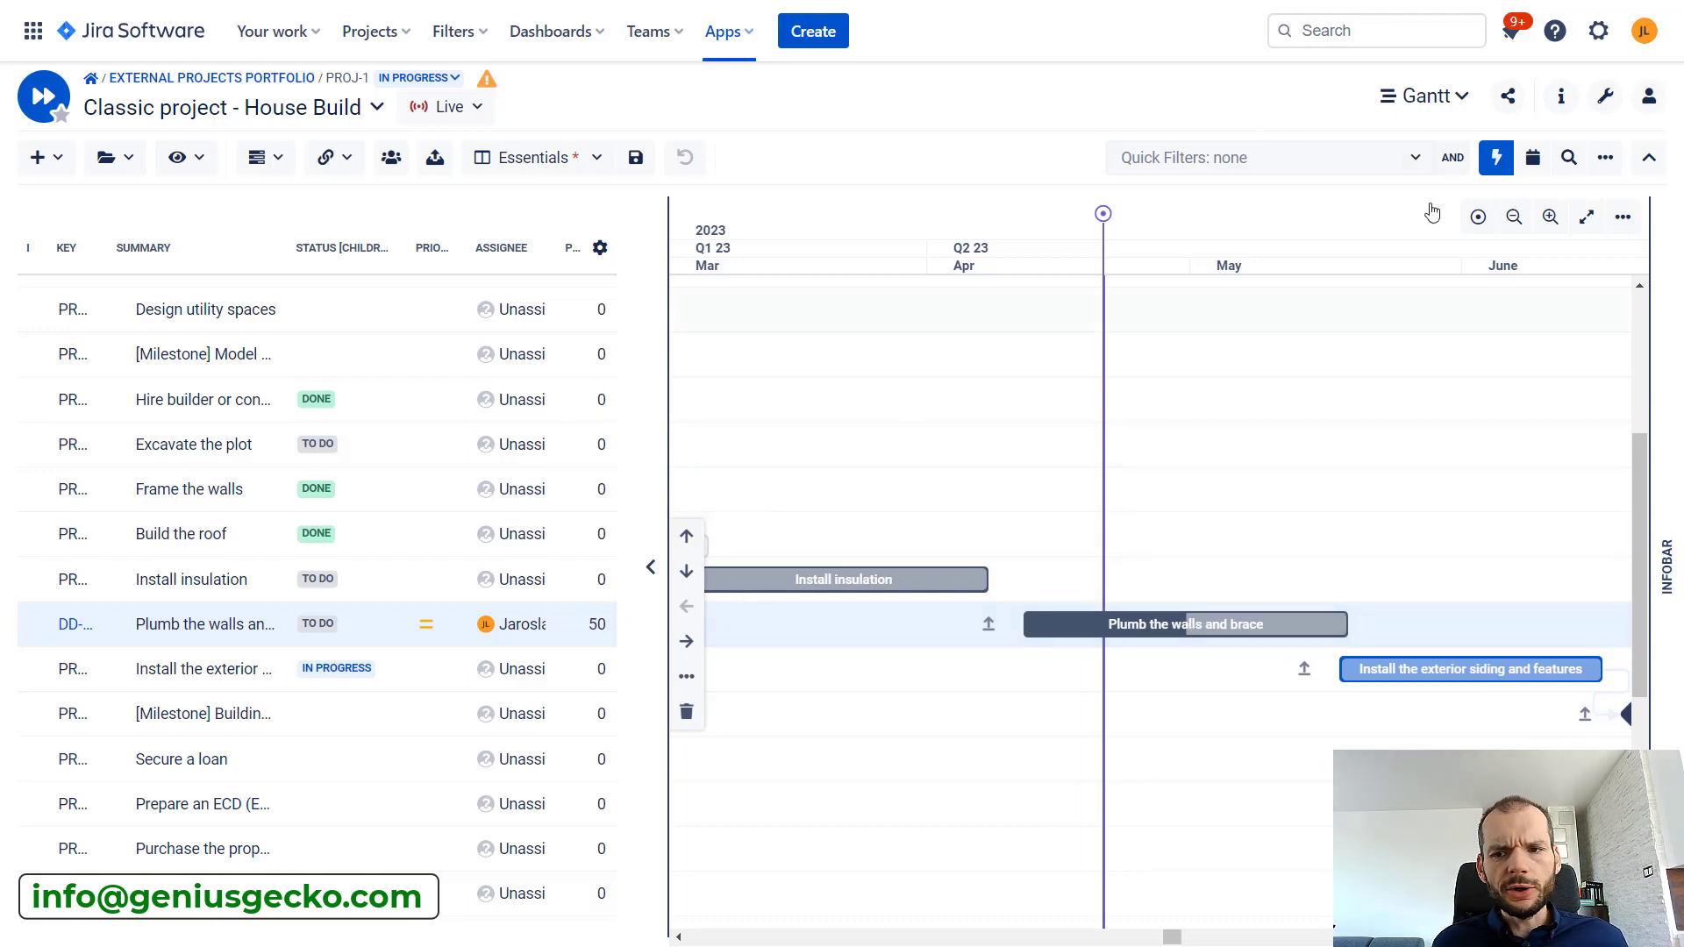
pyautogui.click(1607, 94)
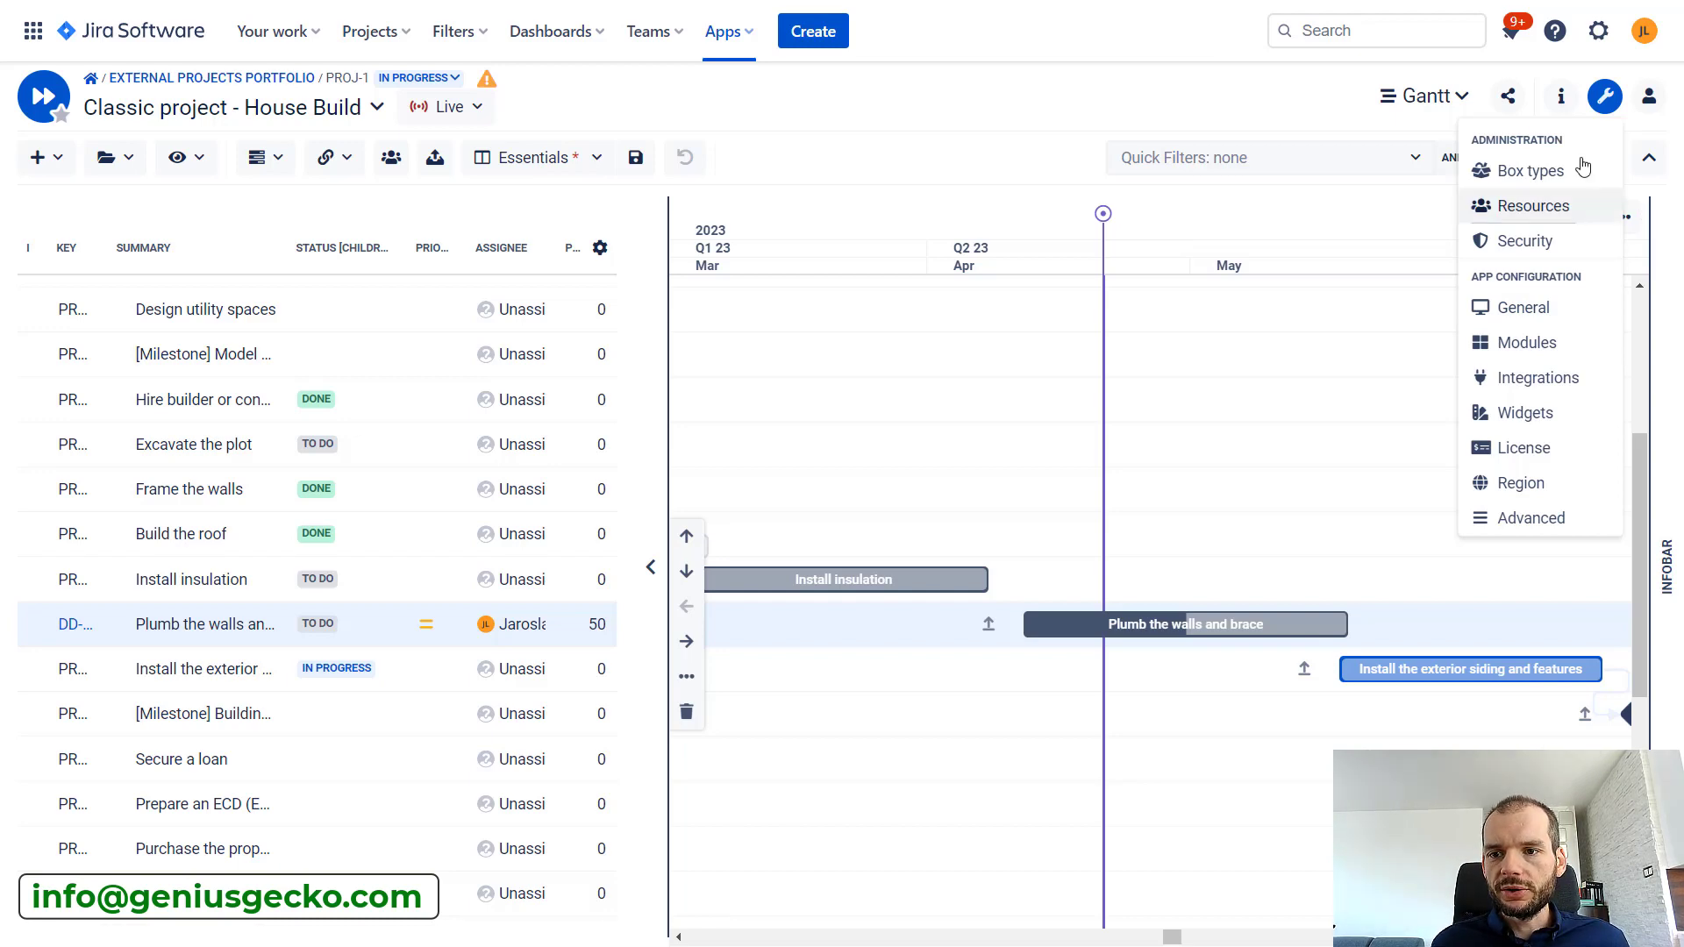
pyautogui.click(1606, 97)
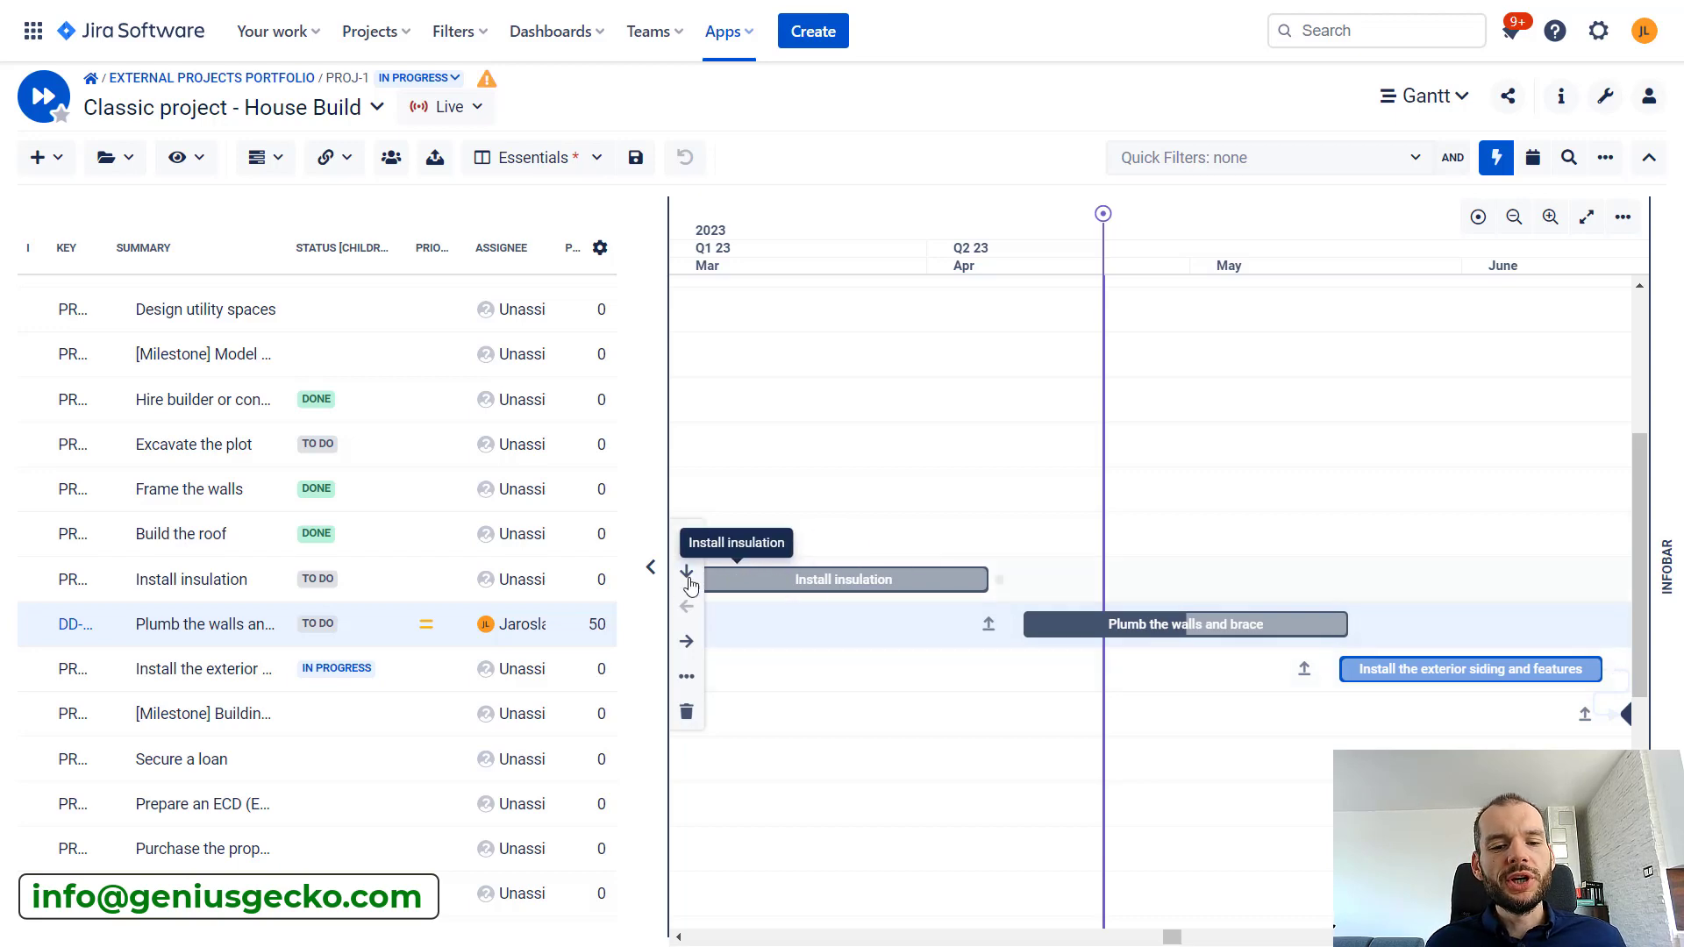
# Set the progress of the Plumb the walls and brace task to 10
pyautogui.click(583, 625)
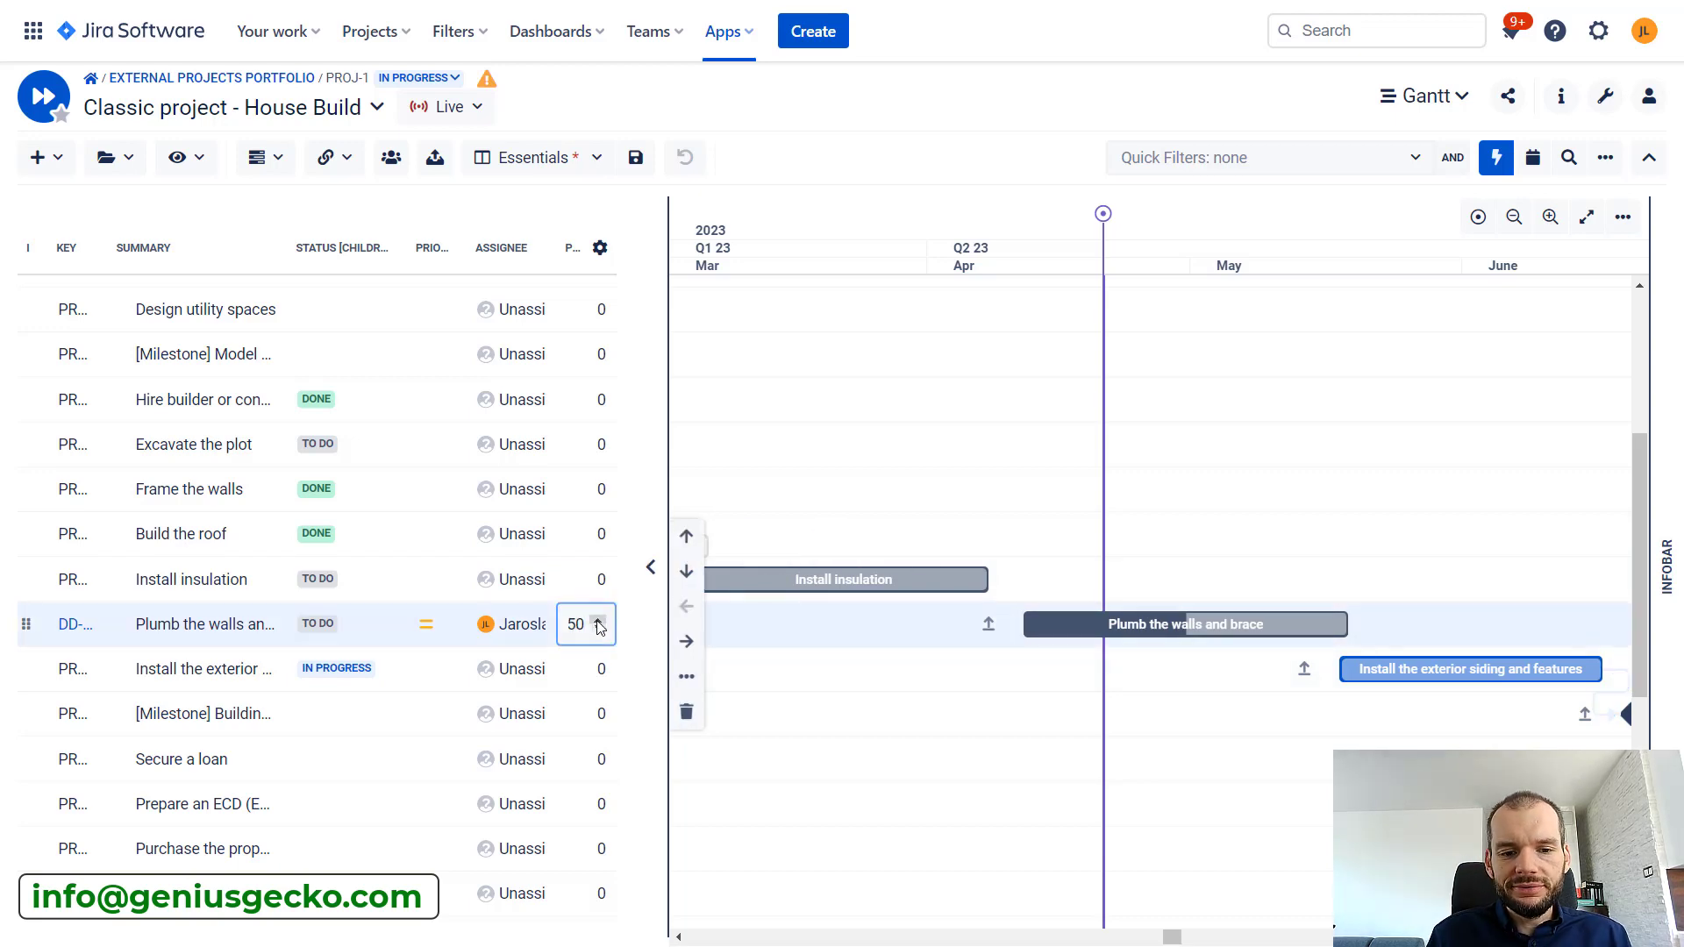
pyautogui.hotkey('ctrl', 'a')
pyautogui.write('10')
pyautogui.press('Return')
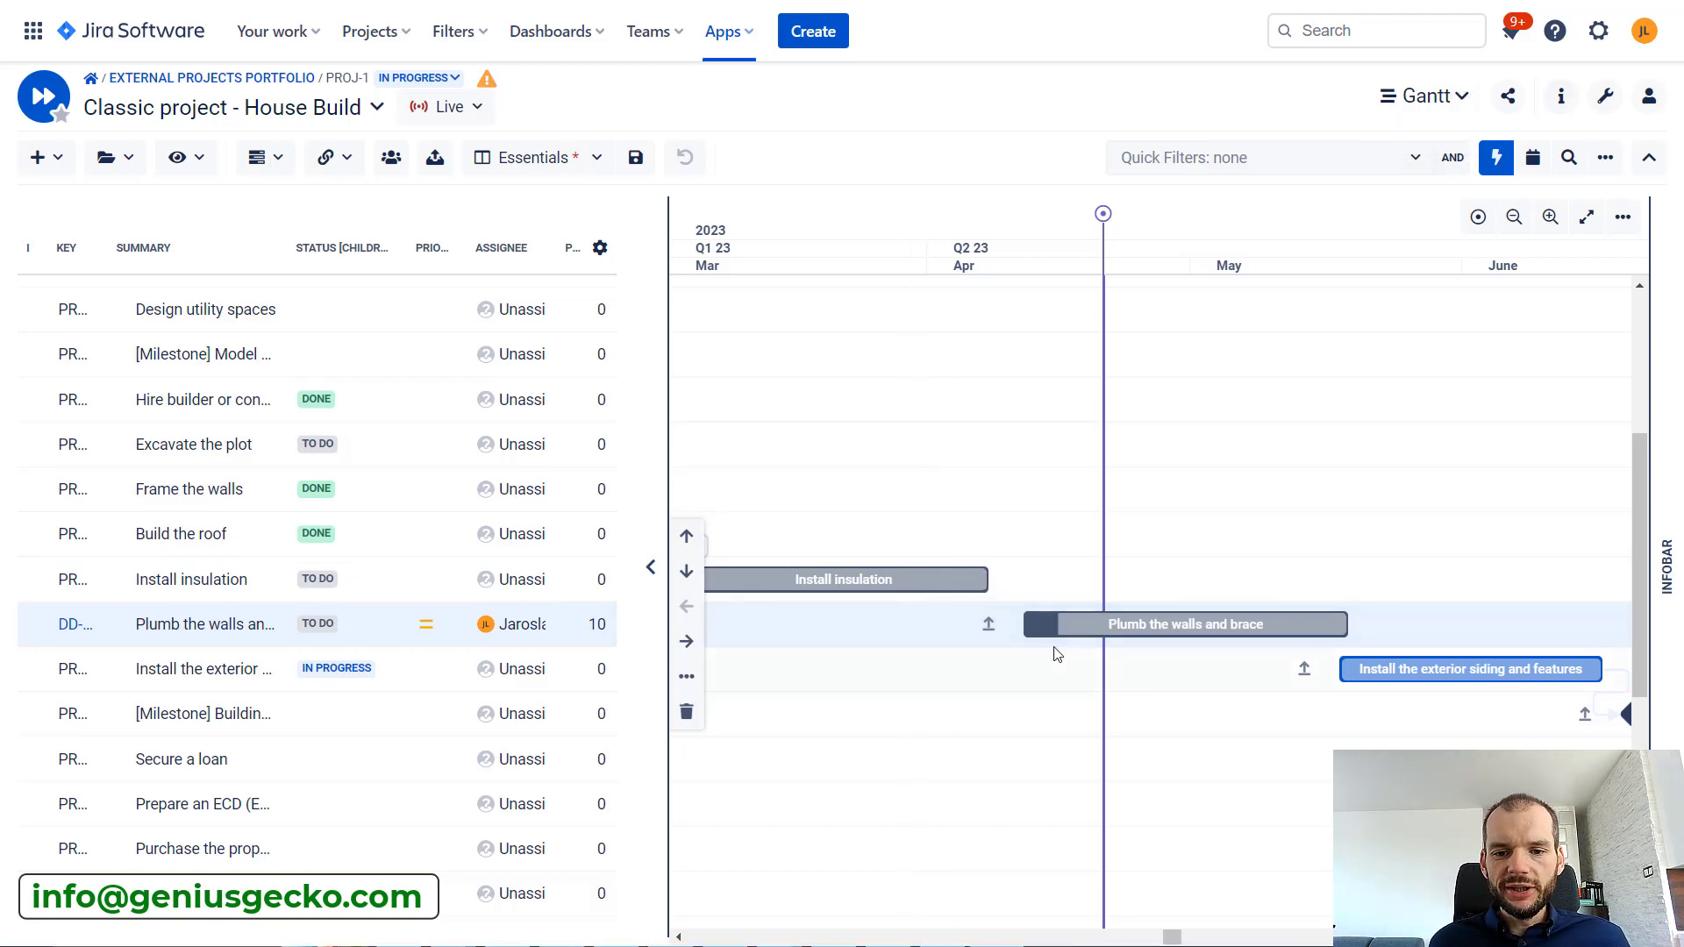
# Open the general field mapping in the app configuration and list the Jira fields that can be mapped to Progress
pyautogui.click(1606, 97)
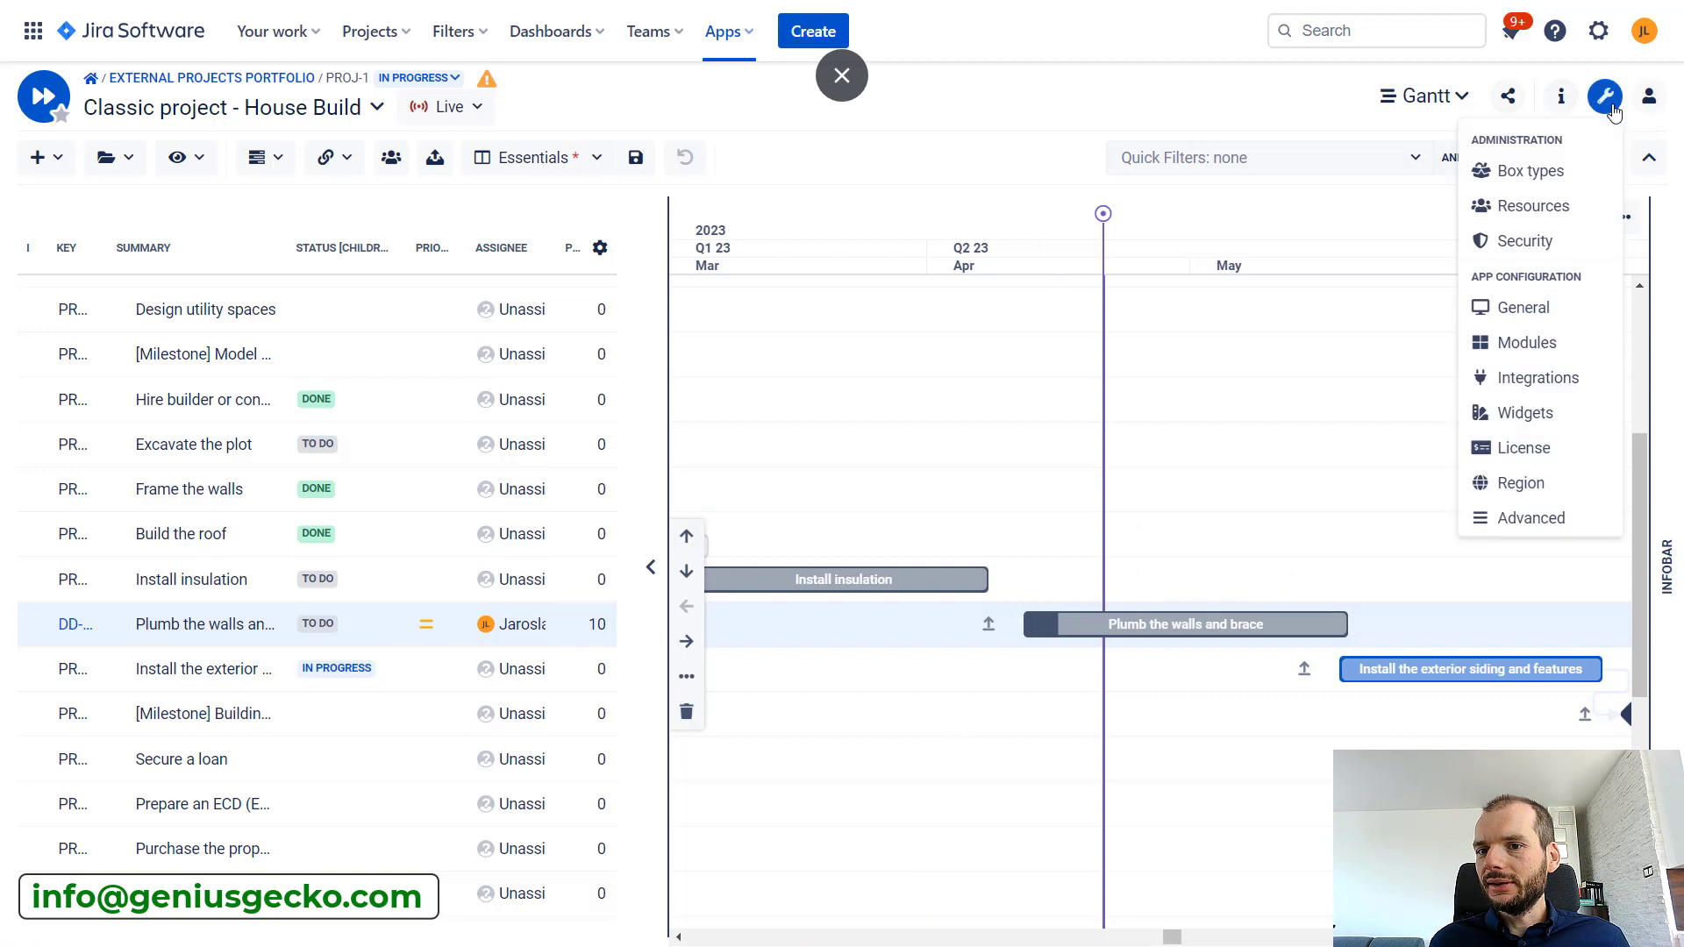
pyautogui.click(1524, 308)
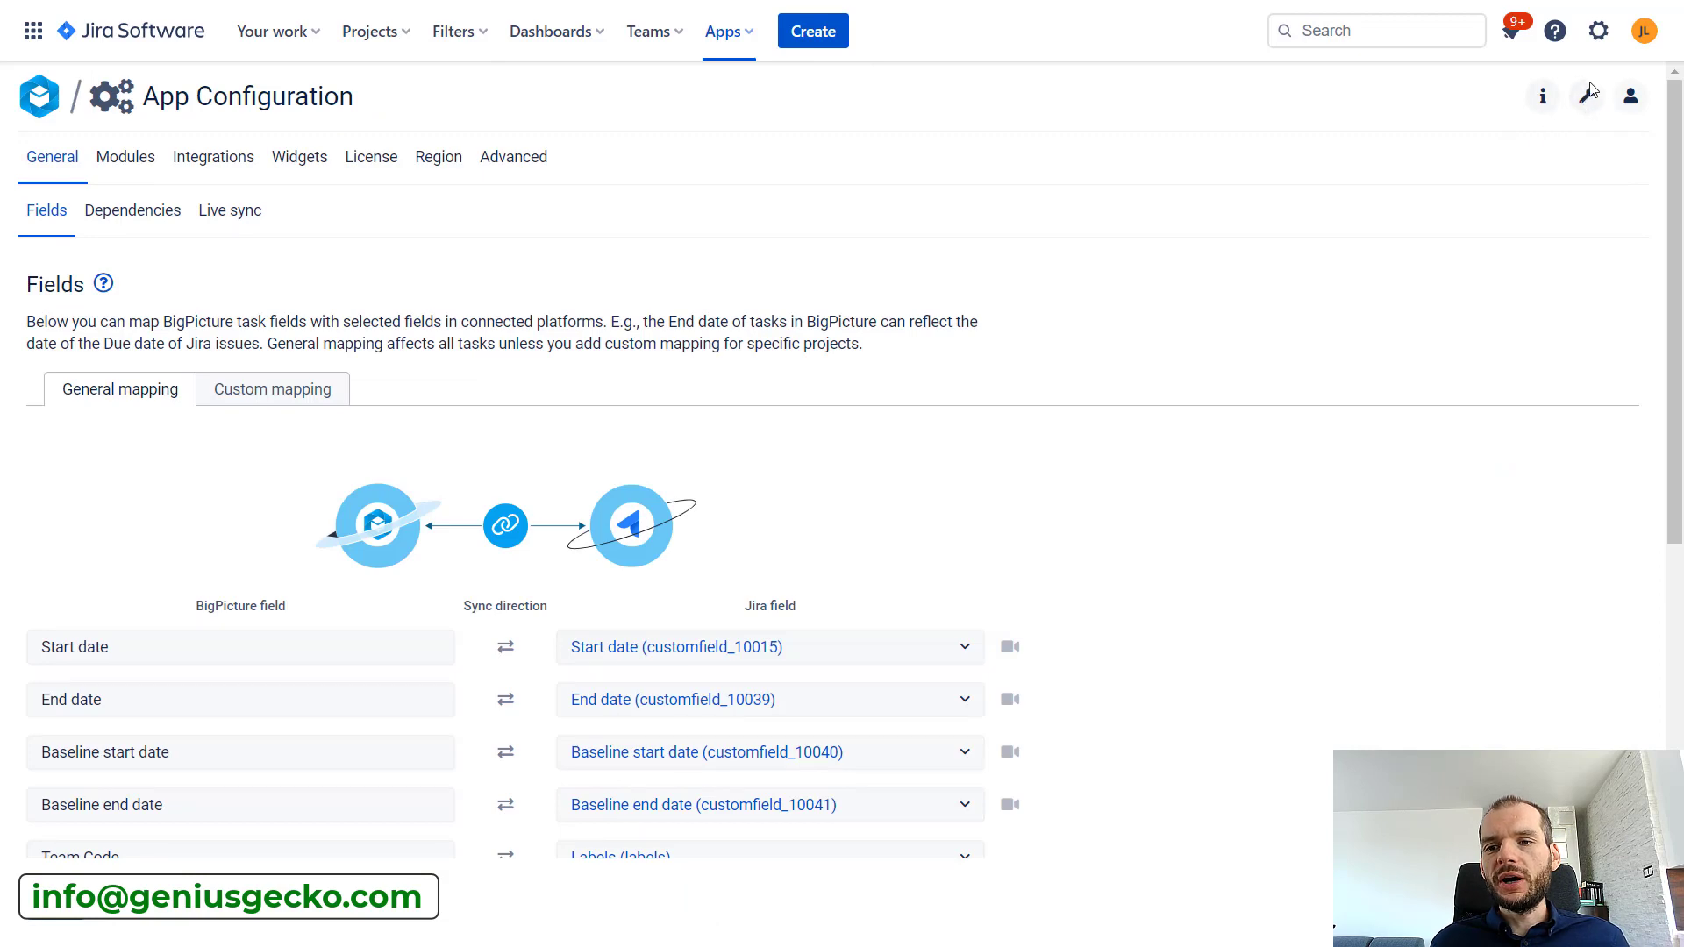
pyautogui.moveTo(1677, 149); pyautogui.dragTo(1678, 411)
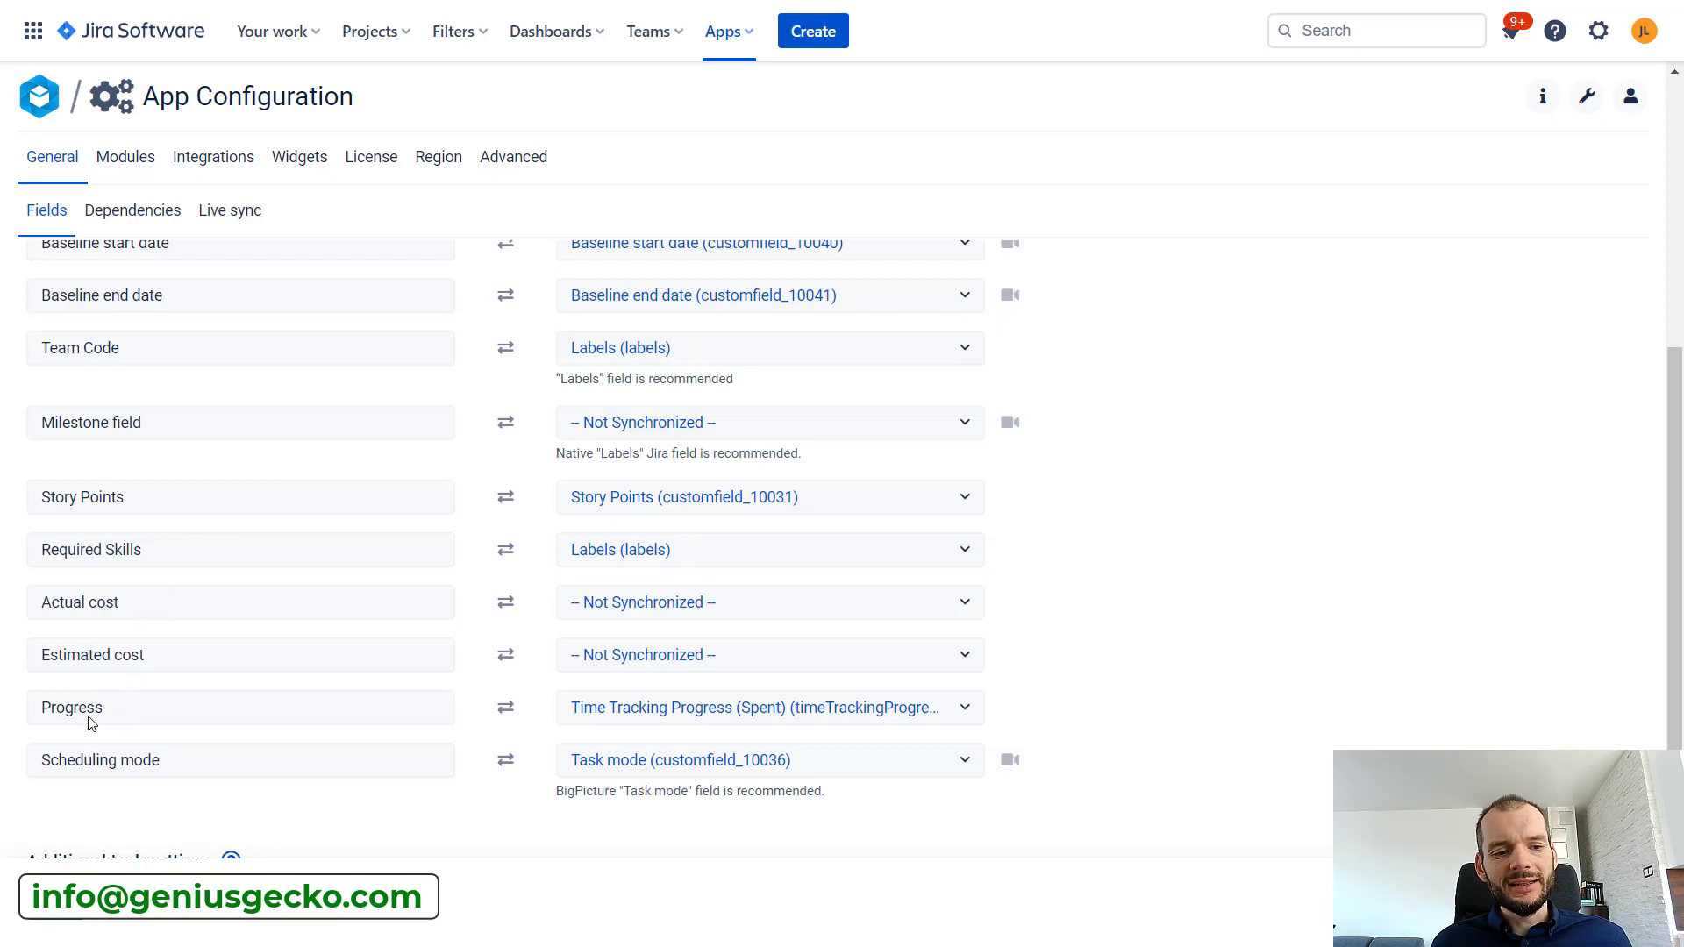
pyautogui.click(710, 718)
pyautogui.scroll(-3, 712, 789)
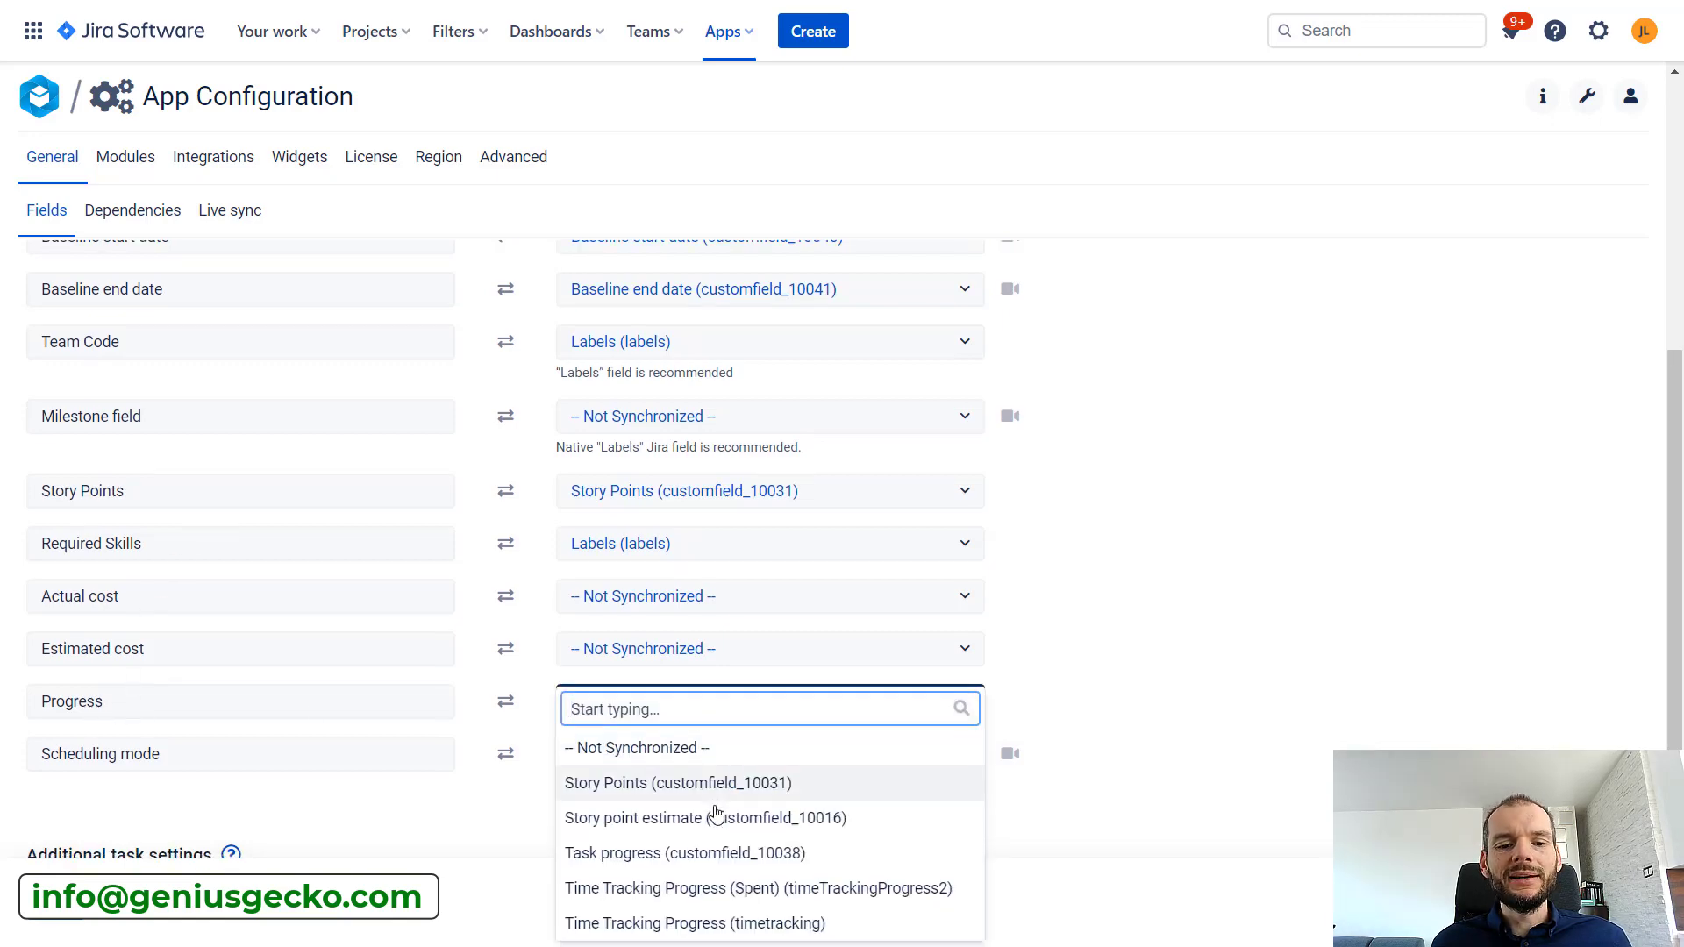